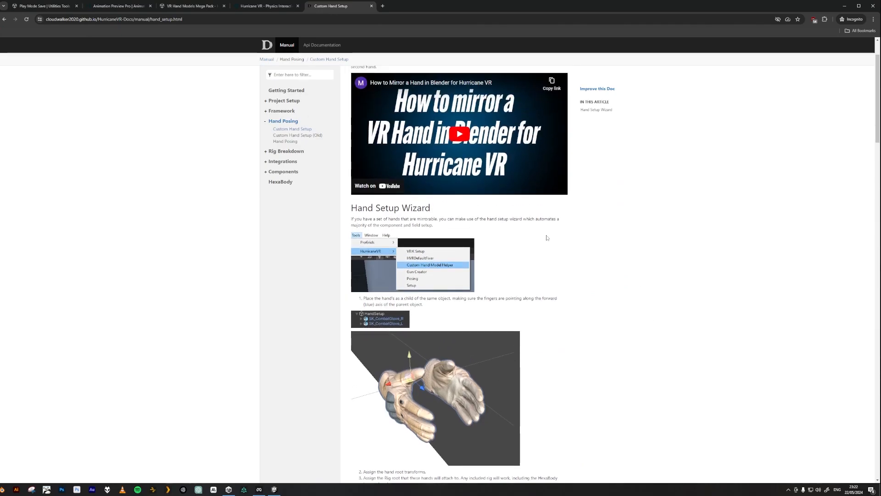
Step: Look through the Hand Setup Wizard instructions in the Hurricane VR custom hand setup documentation
{"action": "scroll", "coordinate": [625, 360], "scroll_direction": "down", "scroll_amount": 6}
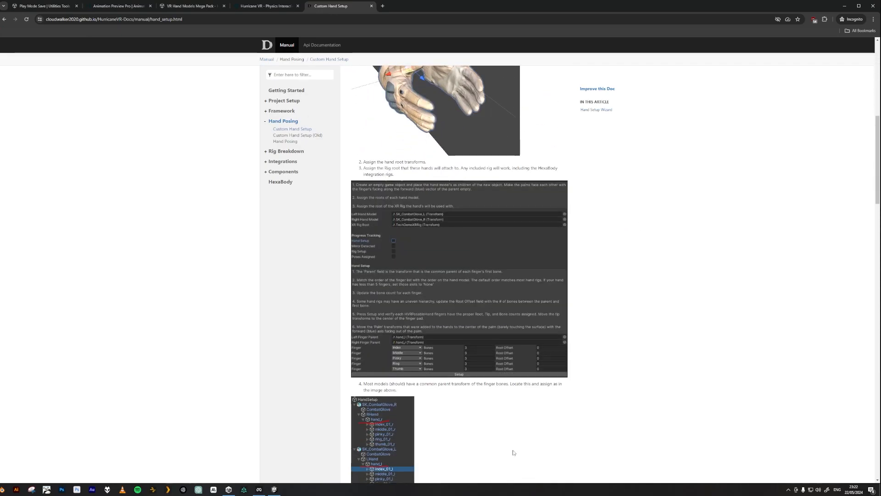
{"action": "scroll", "coordinate": [490, 412], "scroll_direction": "down", "scroll_amount": 2}
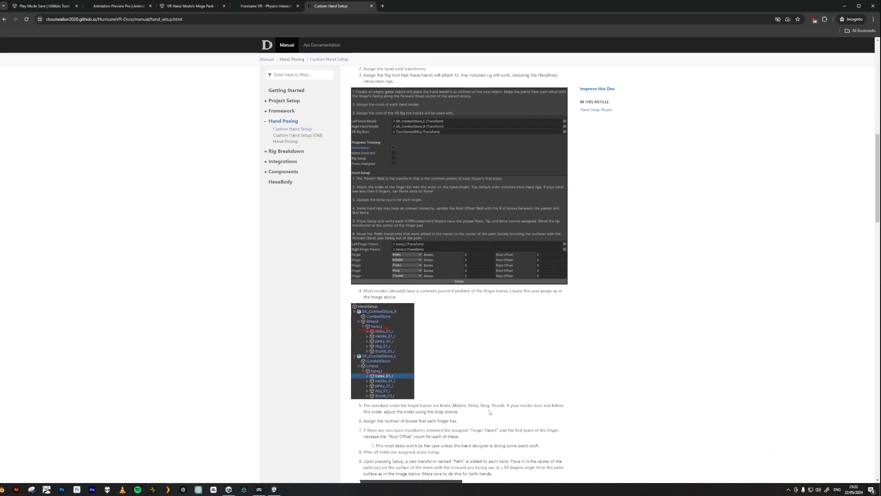
{"action": "scroll", "coordinate": [489, 412], "scroll_direction": "up", "scroll_amount": 8}
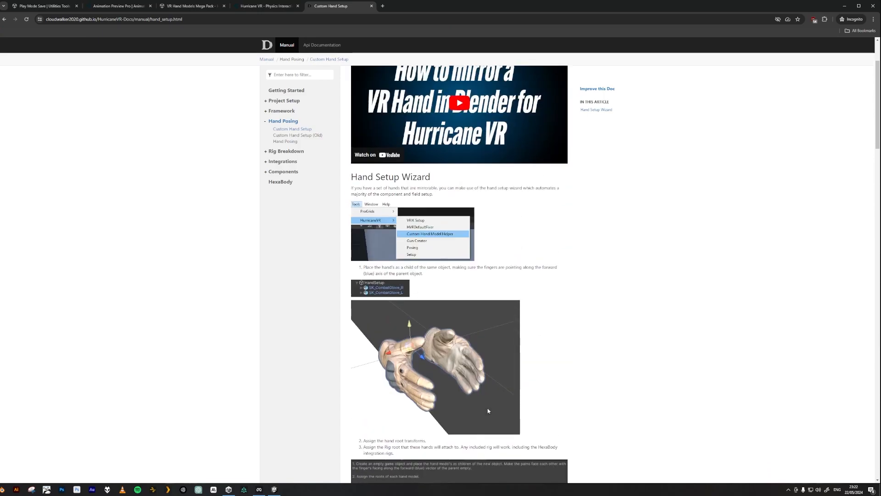
{"action": "scroll", "coordinate": [487, 410], "scroll_direction": "up", "scroll_amount": 2}
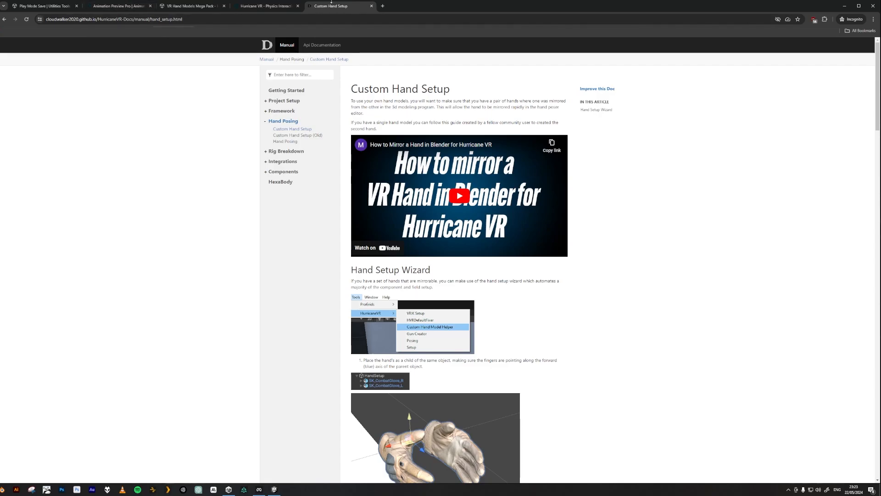
Step: Review the Asset Store pages for VR Hand Models Mega Pack, Animation Preview Pro and Play Mode Save
{"action": "left_click", "coordinate": [202, 6]}
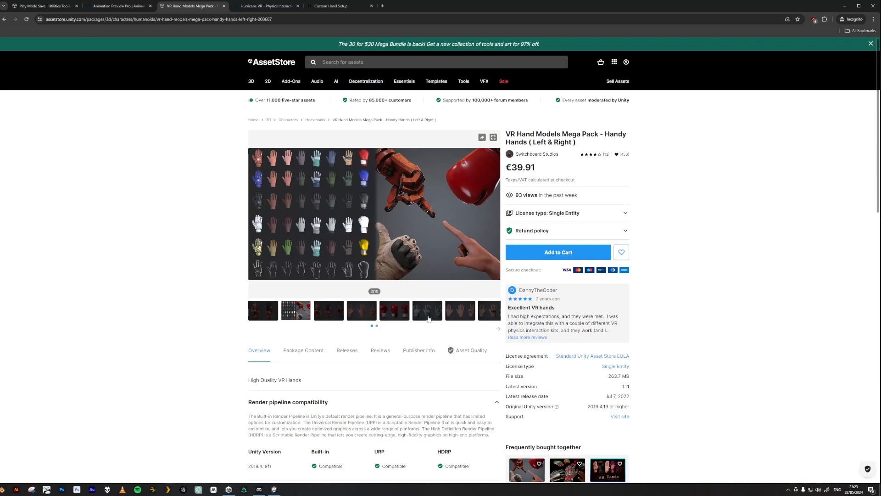
{"action": "left_click", "coordinate": [116, 7]}
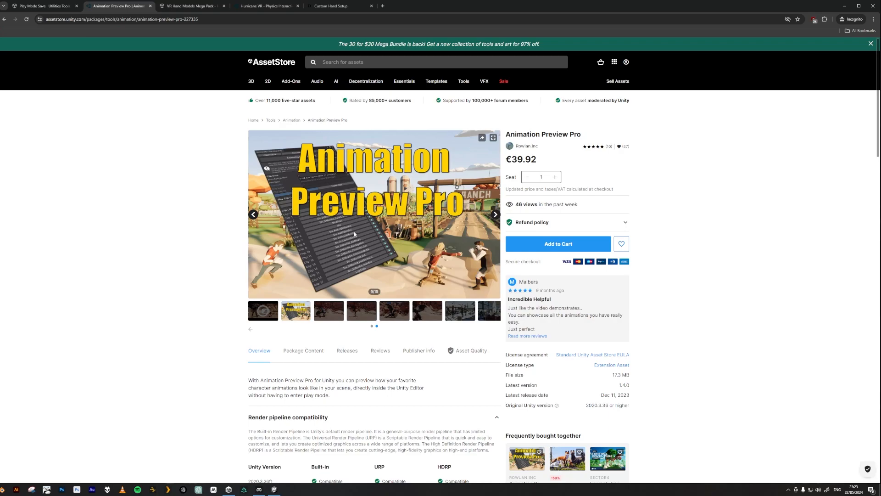
{"action": "left_click", "coordinate": [45, 6]}
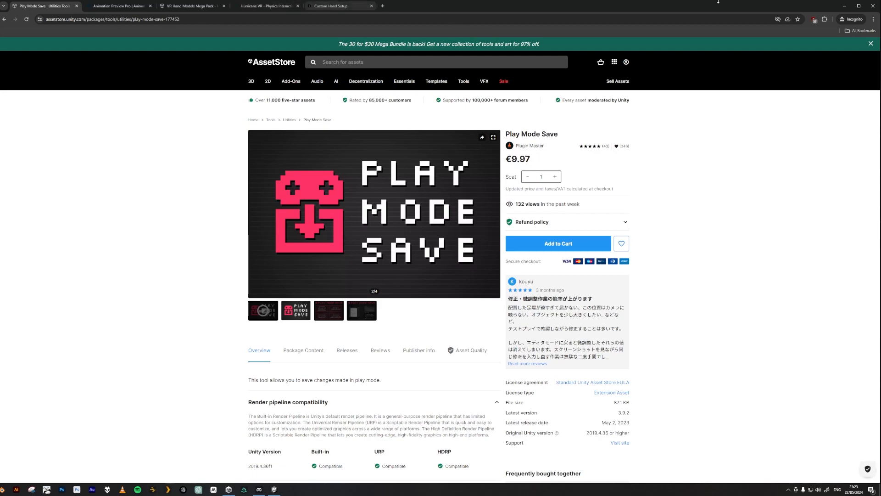
Step: Switch to Unity, install XR Plug-in Management and enable OpenXR for desktop, accepting the new input system backends
{"action": "left_click", "coordinate": [844, 6]}
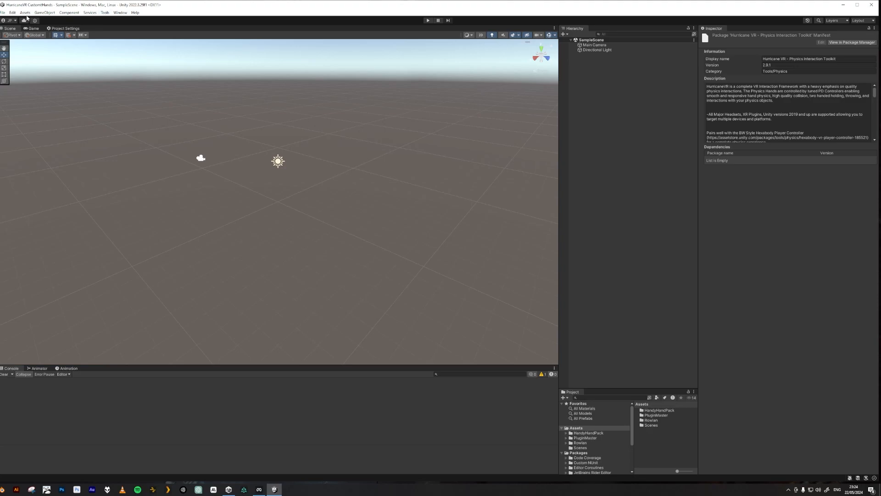
{"action": "left_click", "coordinate": [60, 29]}
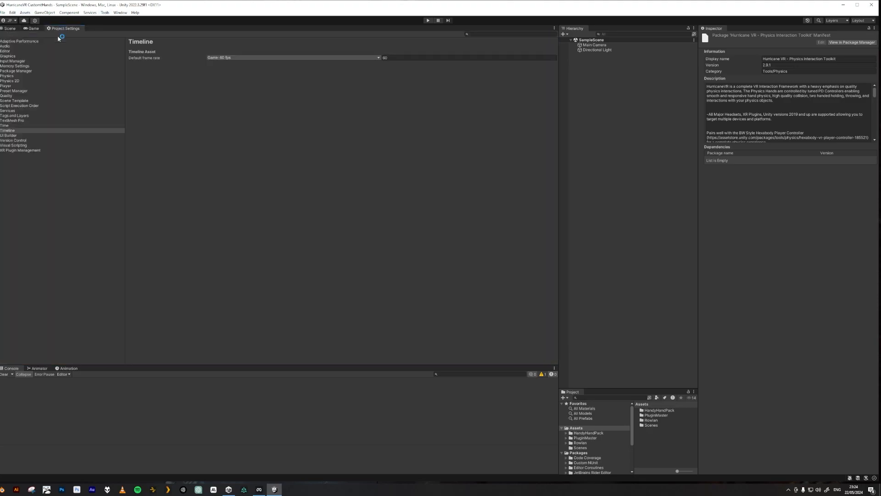
{"action": "left_click", "coordinate": [20, 150]}
{"action": "left_click", "coordinate": [348, 61]}
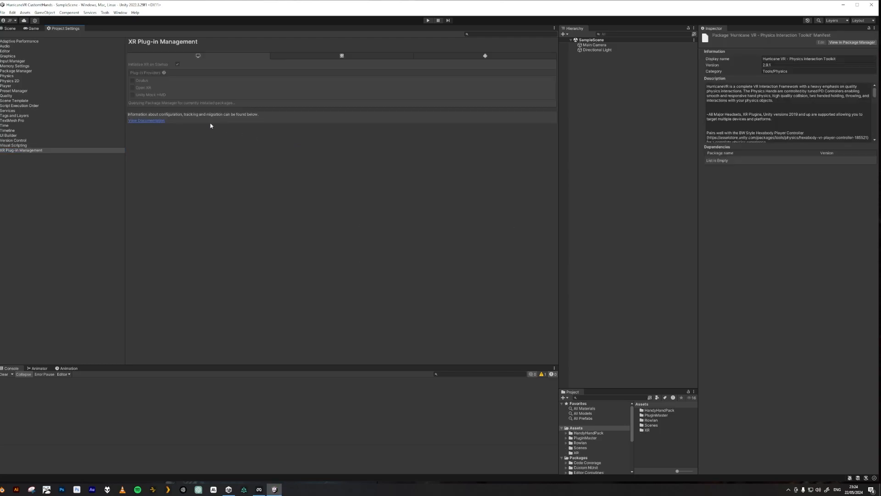
{"action": "left_click", "coordinate": [133, 88]}
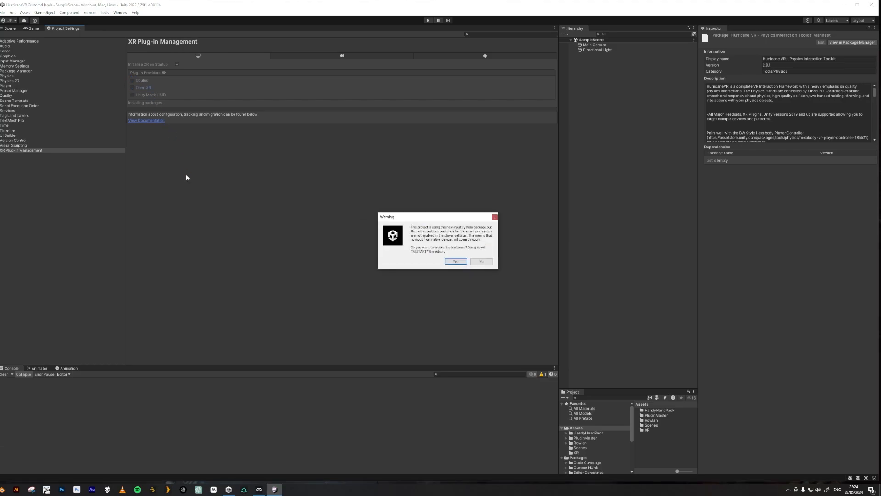
{"action": "left_click", "coordinate": [456, 262]}
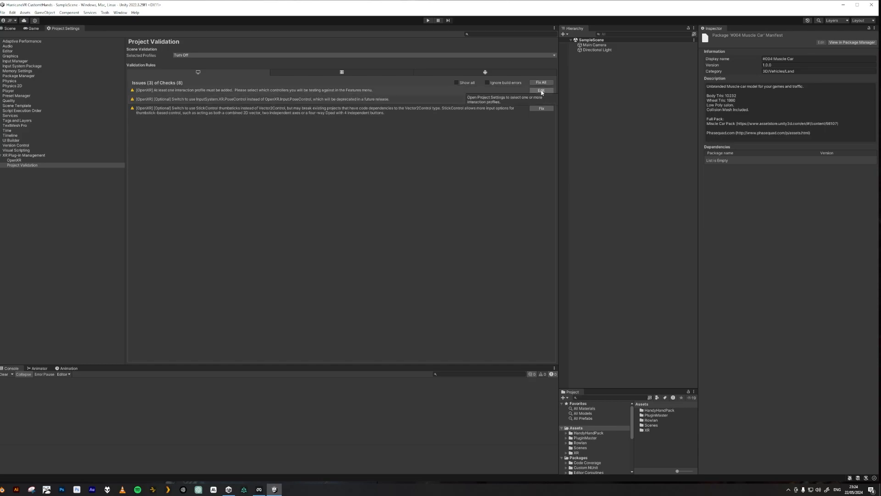
Step: Add the Oculus Touch Controller Profile to the OpenXR interaction profiles and fix all remaining project validation issues
{"action": "left_click", "coordinate": [542, 91]}
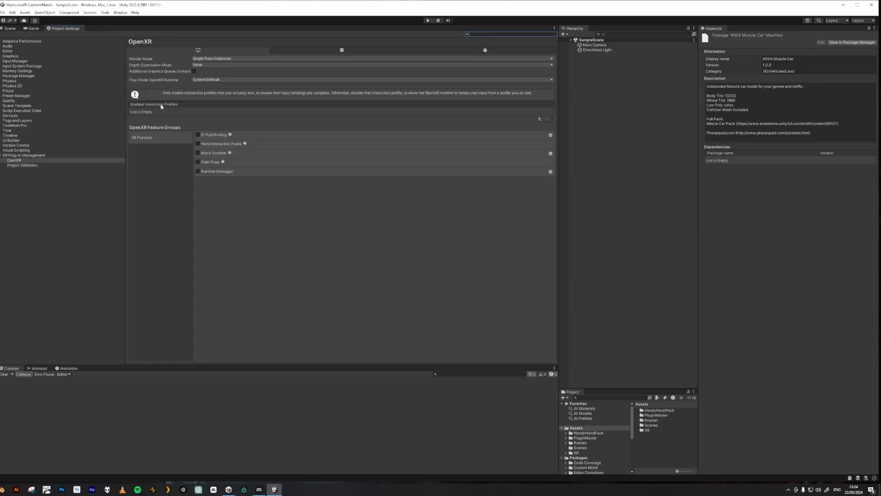
{"action": "left_click", "coordinate": [539, 119]}
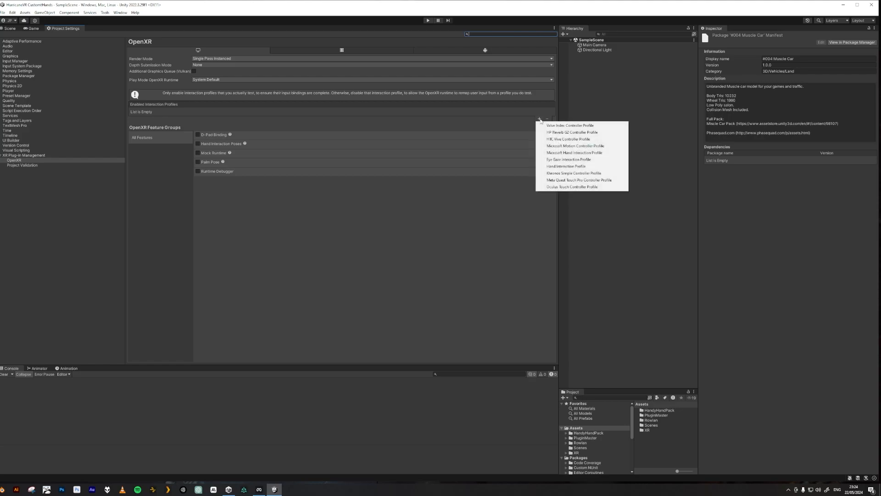
{"action": "left_click", "coordinate": [560, 188]}
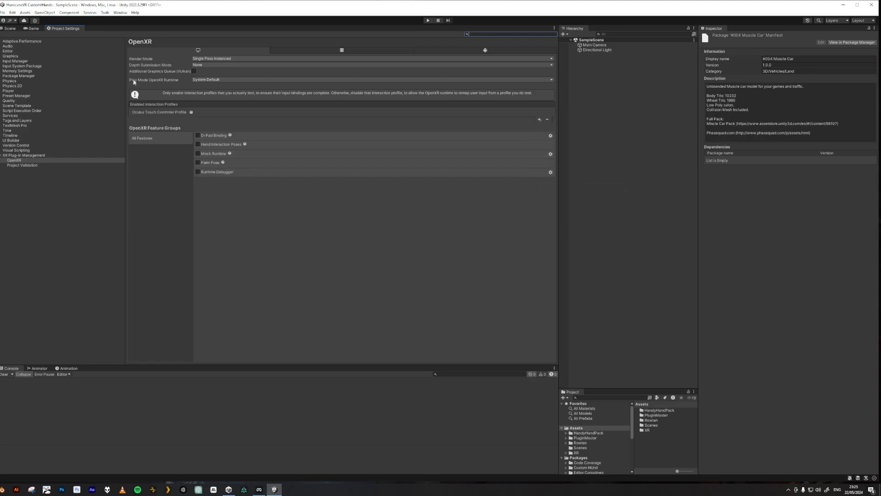
{"action": "left_click", "coordinate": [22, 166]}
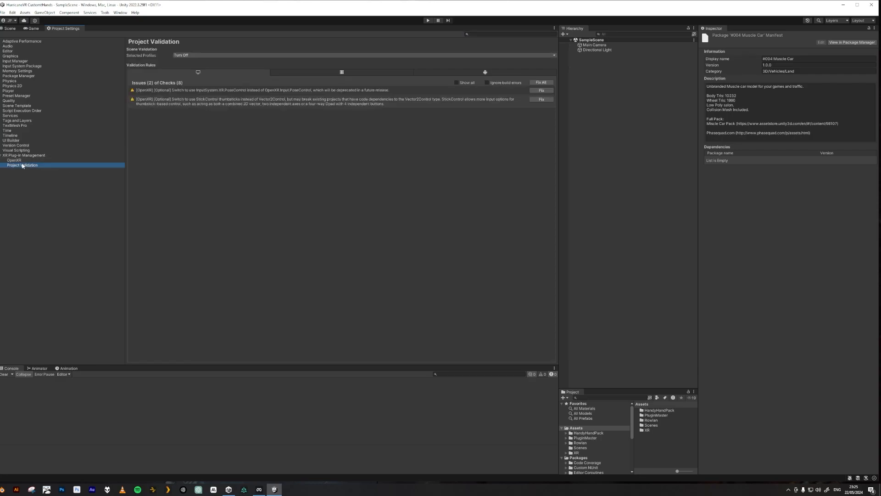
{"action": "left_click", "coordinate": [540, 82]}
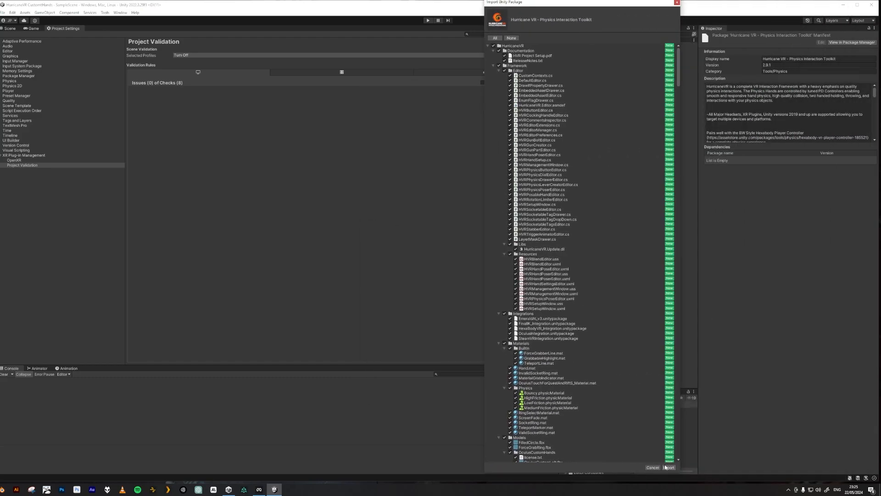
Step: Import the full Hurricane VR package and apply its project setup for layers, physics settings and collision matrix
{"action": "left_click", "coordinate": [670, 468]}
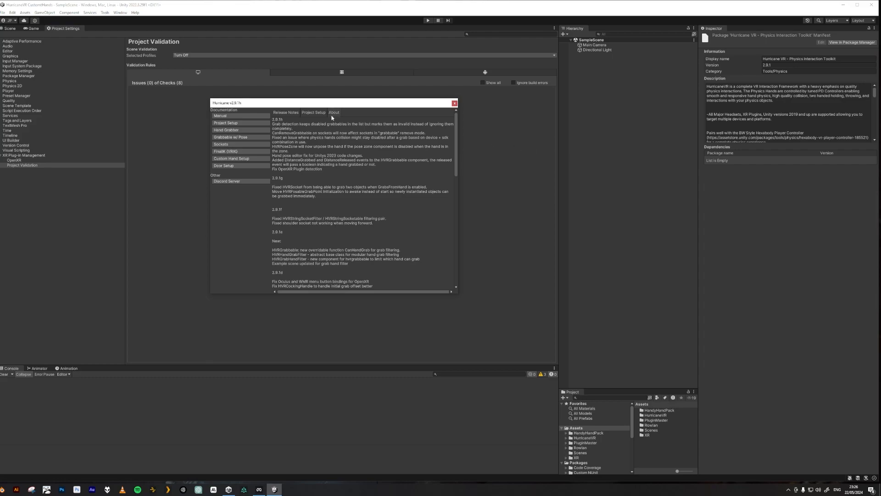
{"action": "left_click_drag", "start_coordinate": [263, 106], "coordinate": [299, 117]}
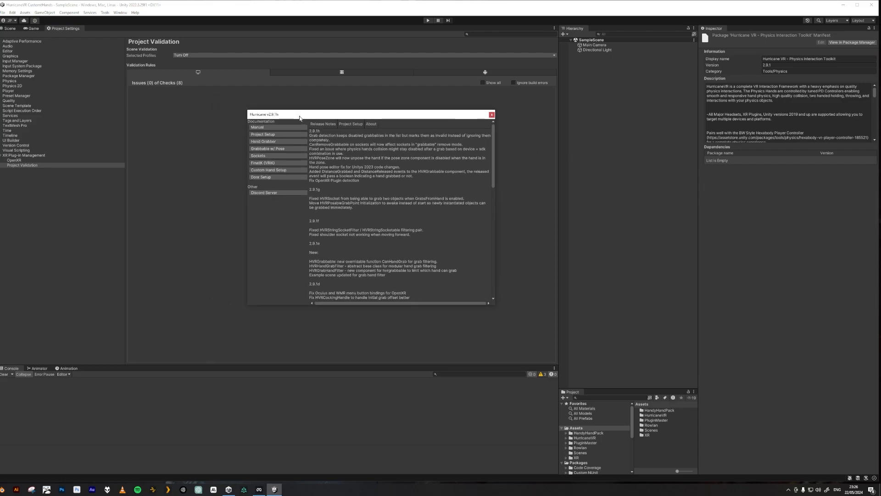
{"action": "left_click", "coordinate": [350, 124]}
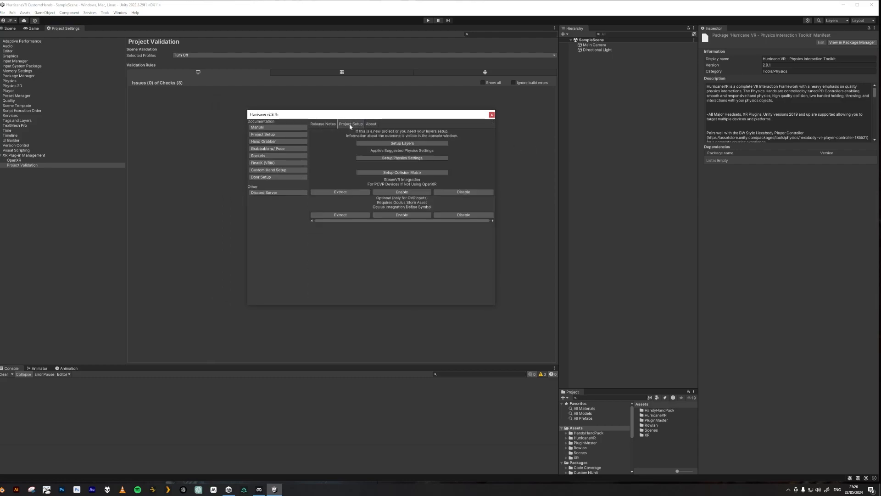
{"action": "left_click", "coordinate": [414, 144]}
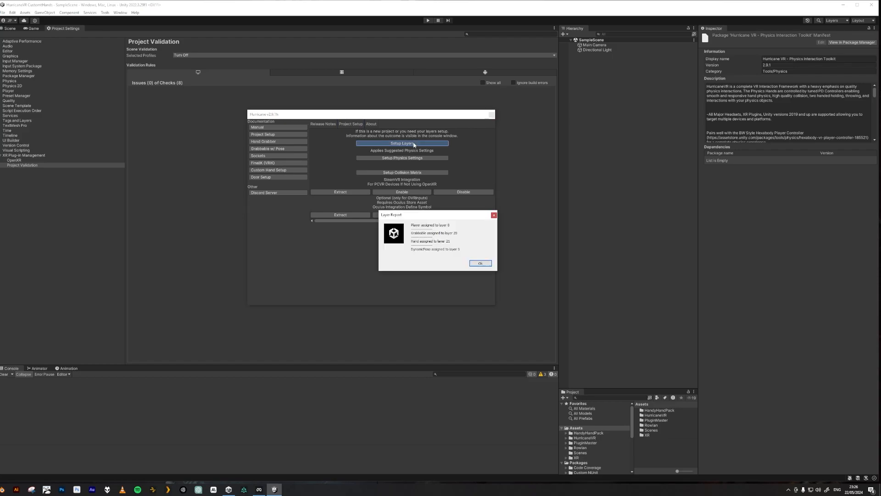
{"action": "left_click", "coordinate": [480, 264]}
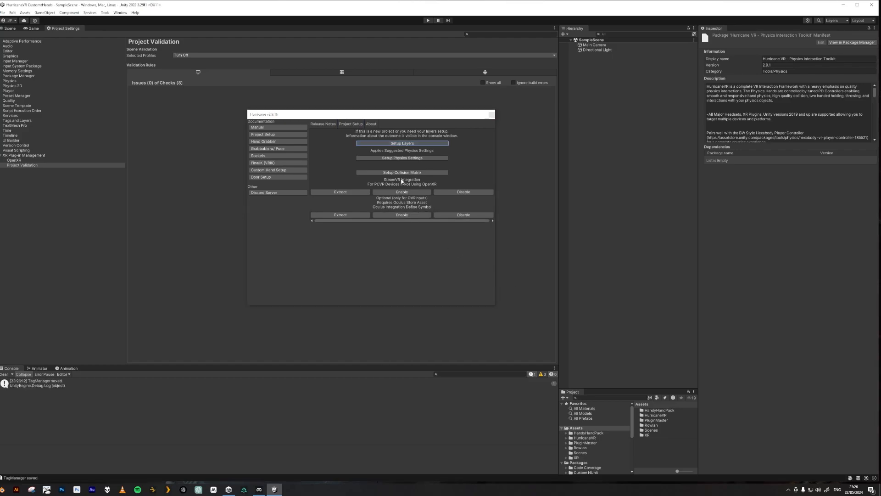
{"action": "left_click", "coordinate": [402, 158]}
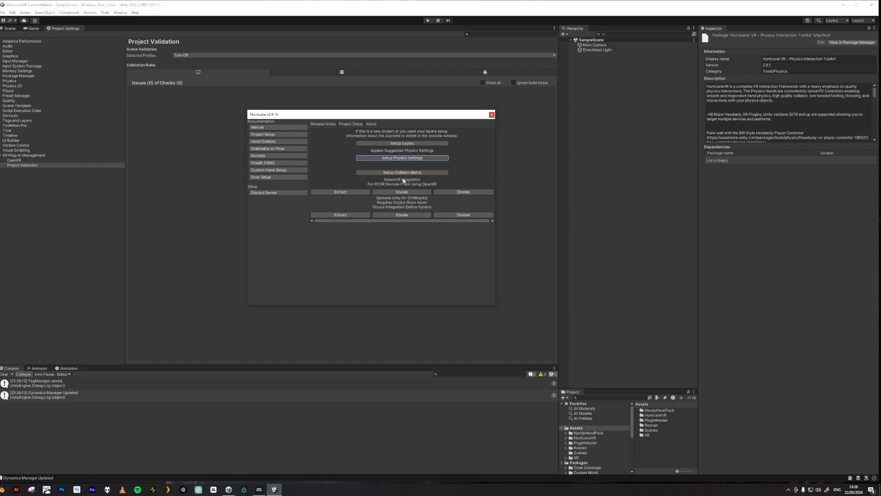
{"action": "left_click", "coordinate": [406, 173]}
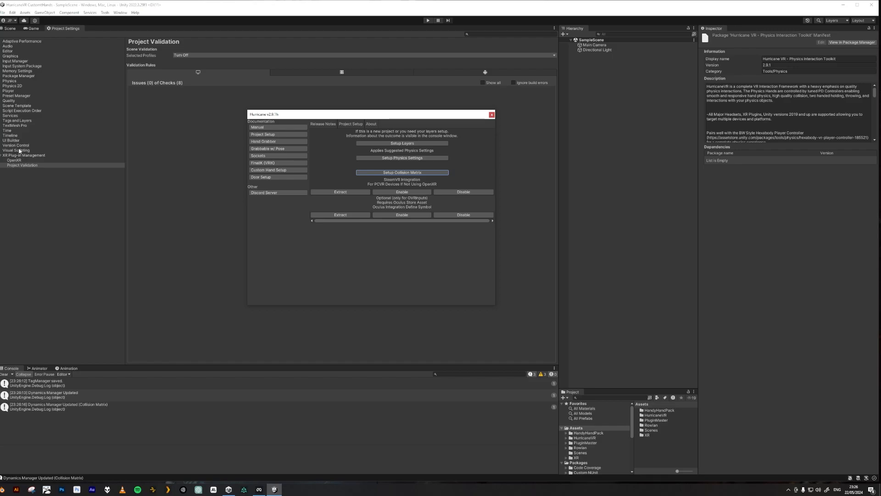
Step: Check the layer collision matrix in the physics project settings, and close the Hurricane setup window over the scene
{"action": "left_click", "coordinate": [11, 82]}
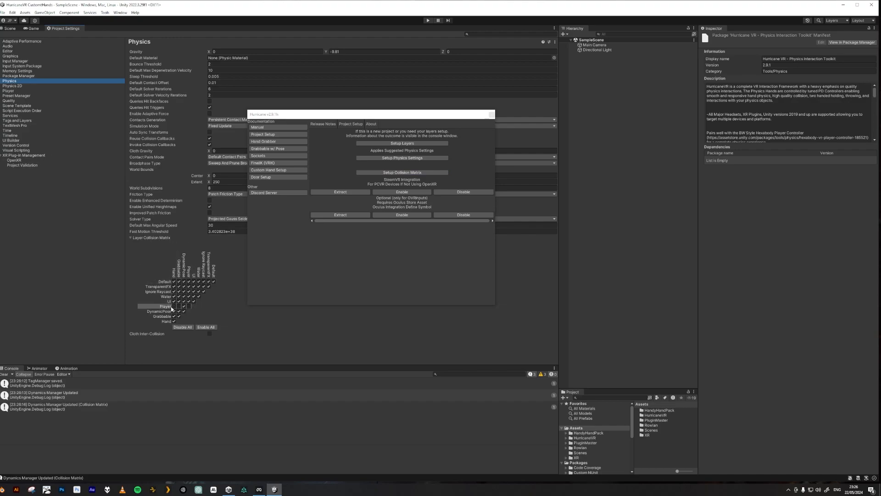
{"action": "left_click", "coordinate": [10, 28]}
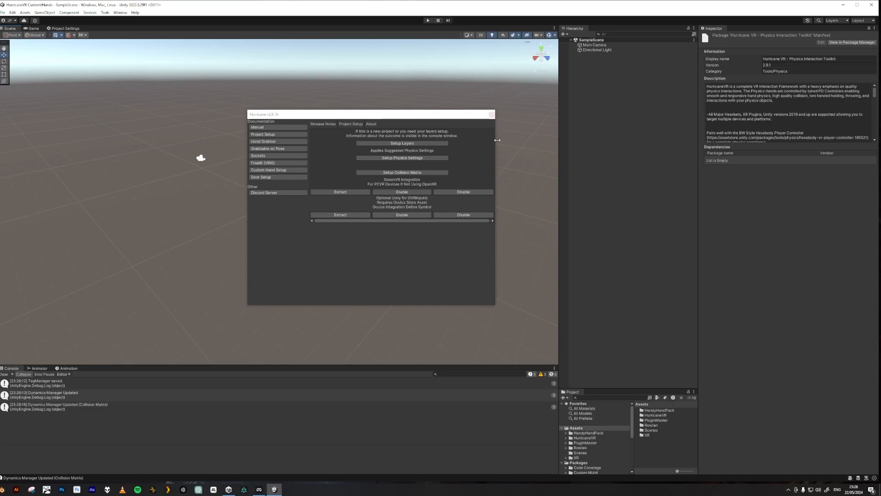
{"action": "left_click", "coordinate": [492, 116]}
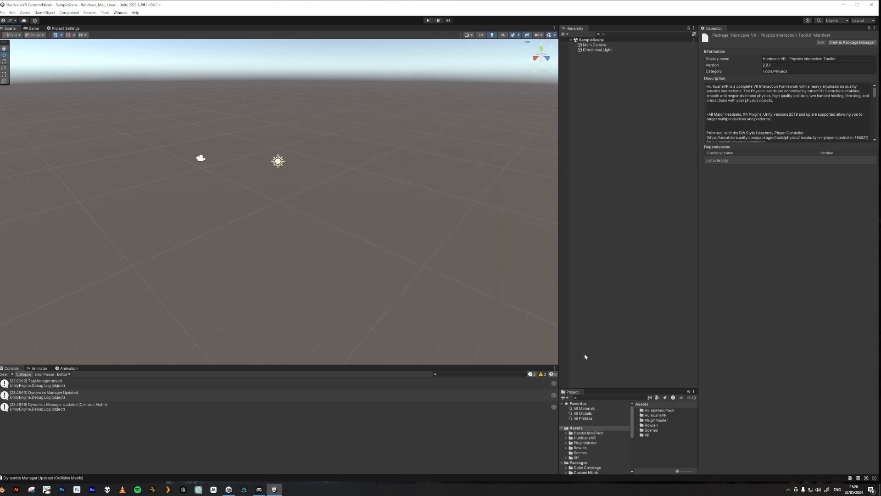
Step: Add the TechDemoXRRigOpenXR prefab from HurricaneVR's TechDemo Prefabs folder to SampleScene
{"action": "left_click", "coordinate": [565, 438]}
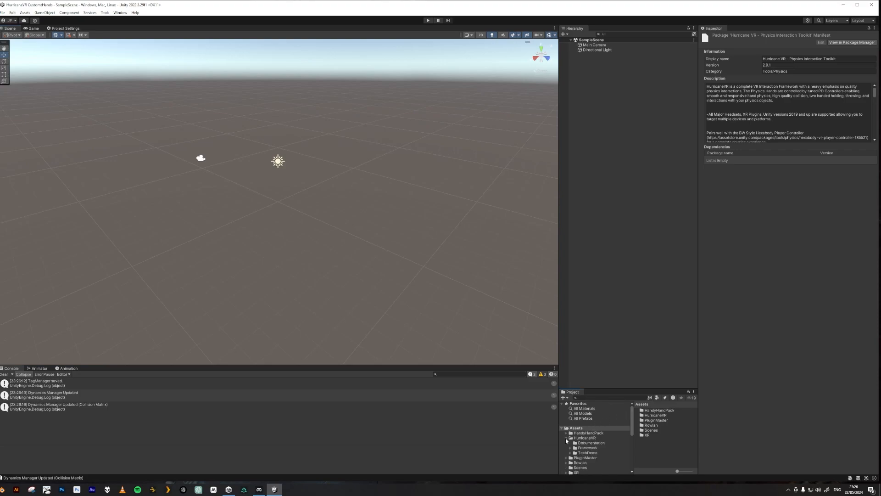
{"action": "left_click", "coordinate": [570, 453]}
{"action": "scroll", "coordinate": [574, 452], "scroll_direction": "down", "scroll_amount": 3}
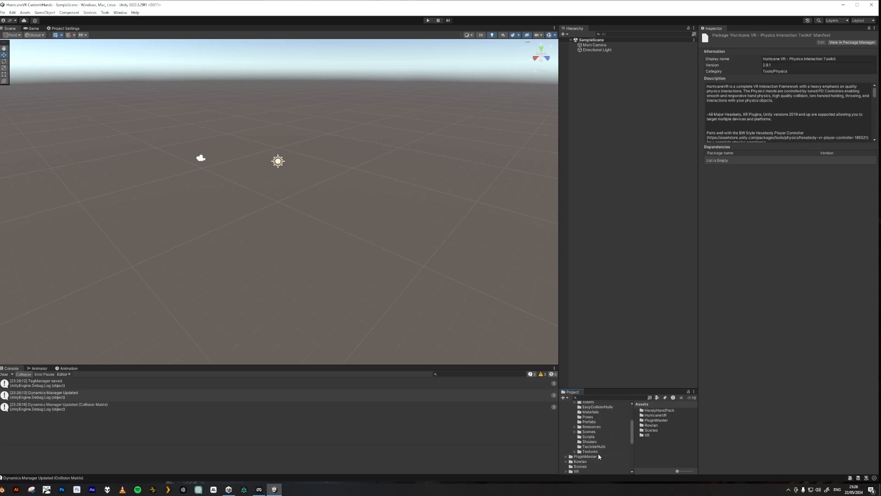
{"action": "left_click", "coordinate": [588, 422]}
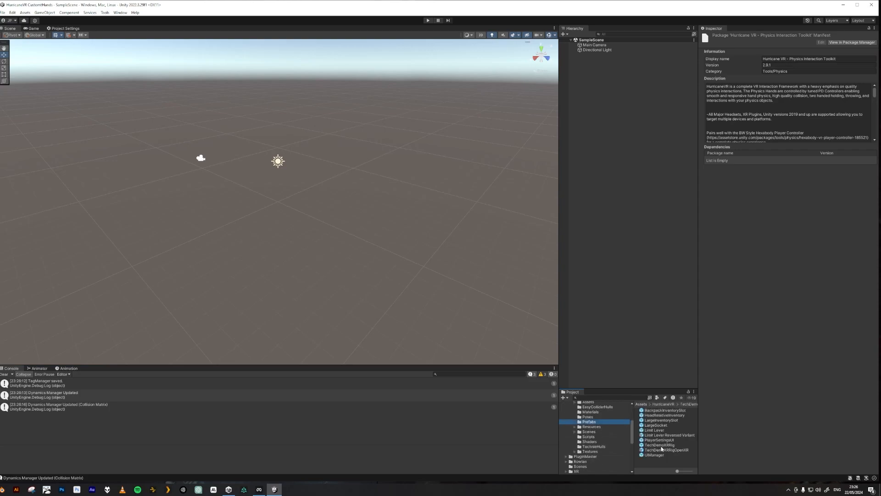
{"action": "left_click_drag", "start_coordinate": [674, 452], "coordinate": [597, 141]}
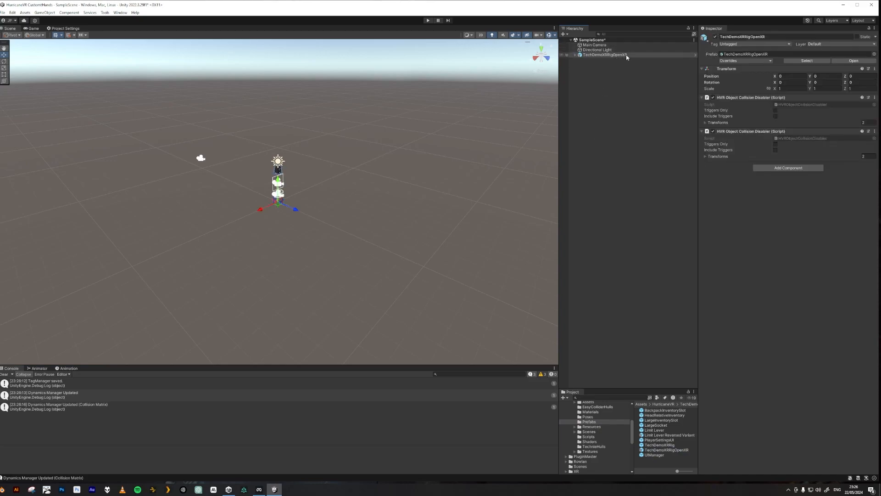
Step: Delete the HeadRelativeInventory object under the Camera in the TechDemoXRRigOpenXR rig's PlayerController hierarchy
{"action": "left_click", "coordinate": [575, 56]}
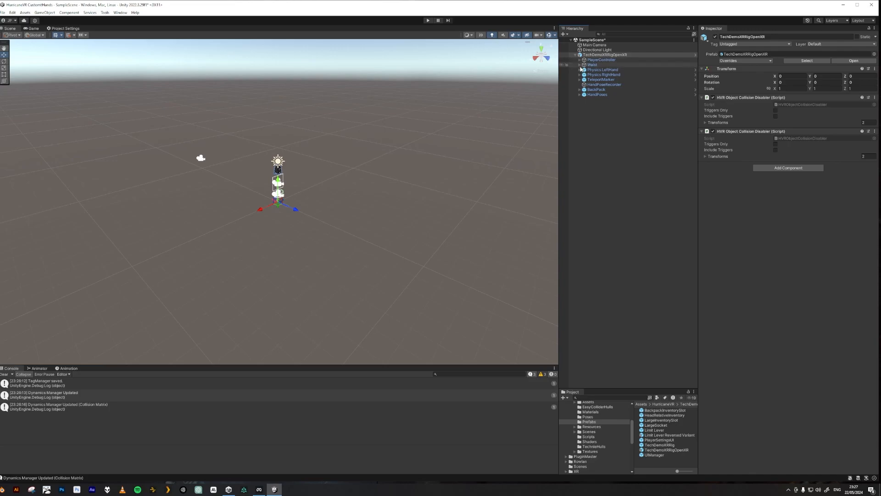
{"action": "left_click", "coordinate": [580, 60]}
{"action": "left_click", "coordinate": [584, 65]}
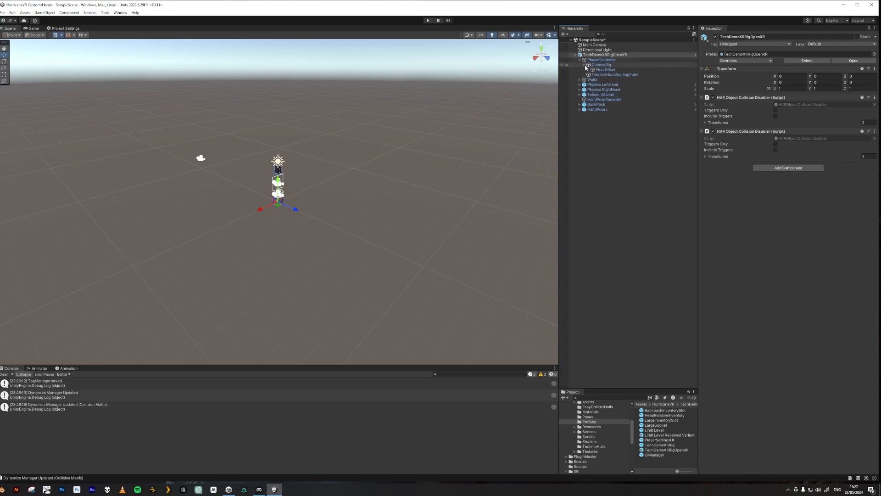
{"action": "left_click", "coordinate": [589, 70]}
{"action": "left_click", "coordinate": [593, 75]}
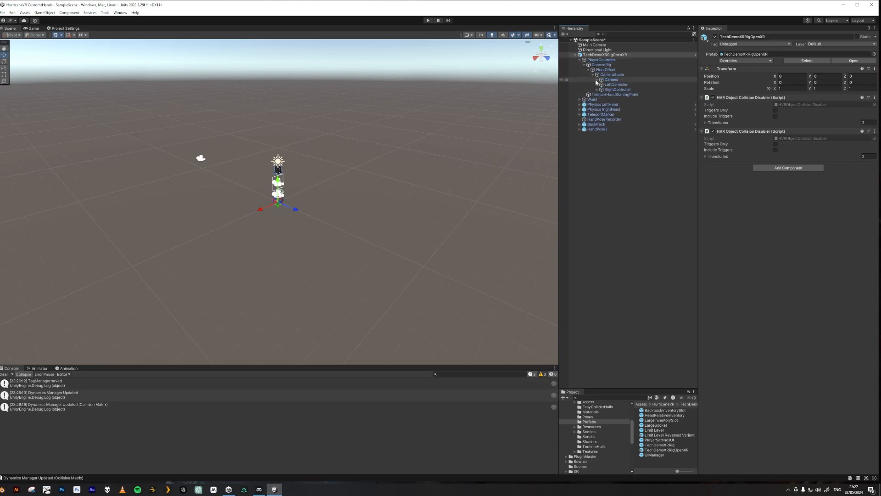
{"action": "left_click", "coordinate": [597, 80]}
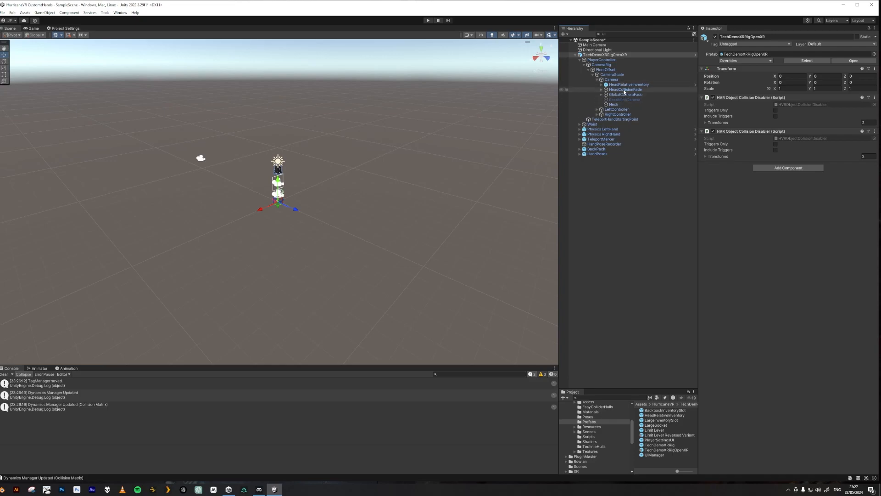
{"action": "left_click", "coordinate": [625, 85]}
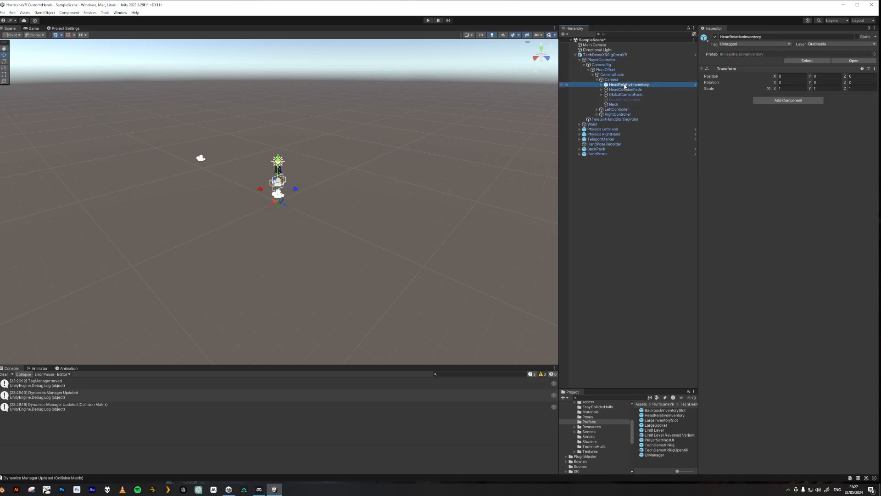
{"action": "key", "text": "Delete"}
Step: Delete the BackPack and Waist objects from the TechDemoXRRigOpenXR rig
{"action": "left_click", "coordinate": [596, 144]}
{"action": "key", "text": "Delete"}
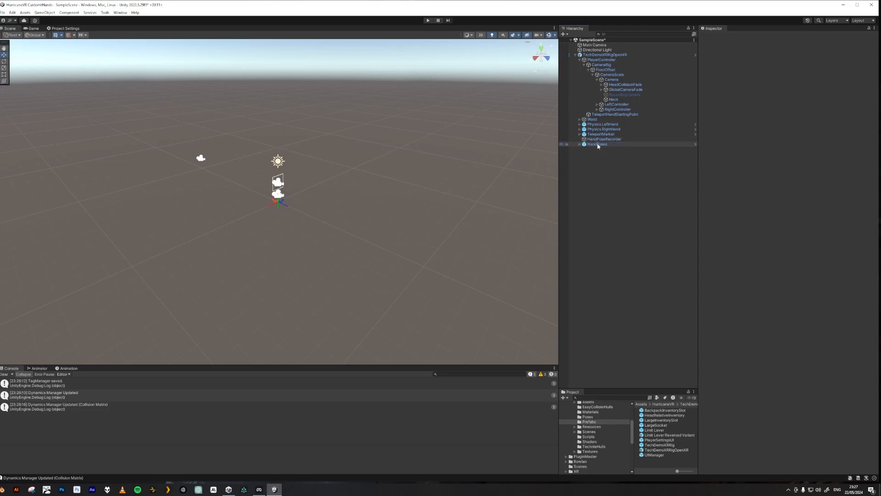
{"action": "left_click", "coordinate": [610, 119]}
{"action": "key", "text": "Delete"}
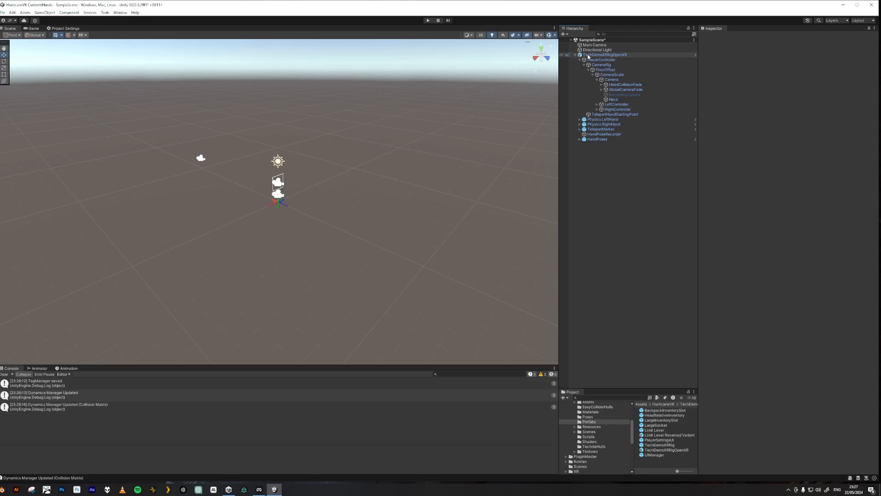
Step: Add a cube to the scene and set its X and Z scale to 10
{"action": "right_click", "coordinate": [596, 199]}
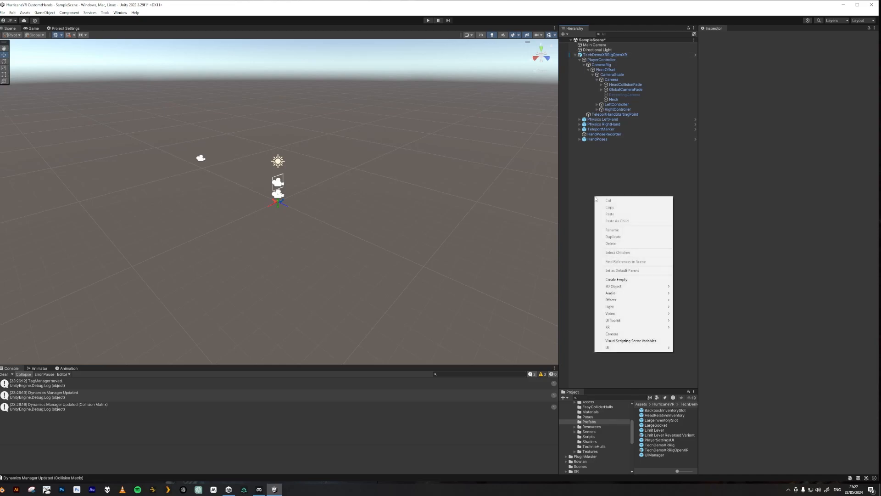
{"action": "mouse_move", "coordinate": [623, 288]}
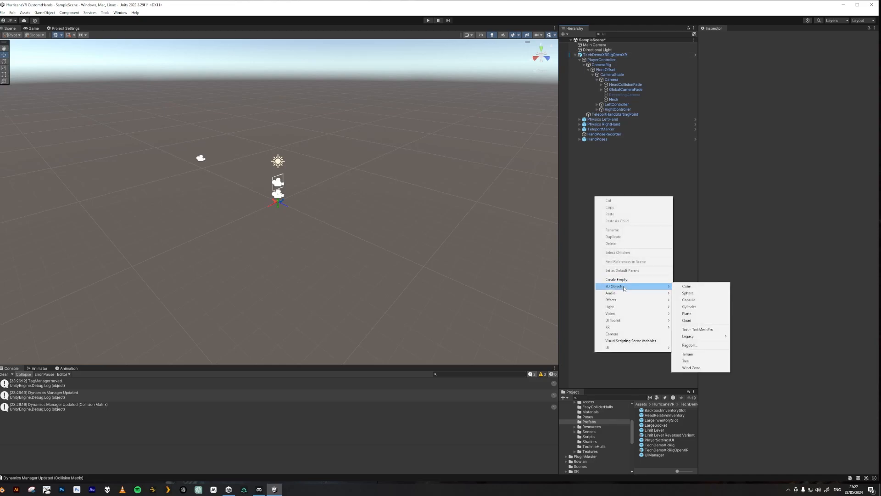
{"action": "left_click", "coordinate": [687, 286]}
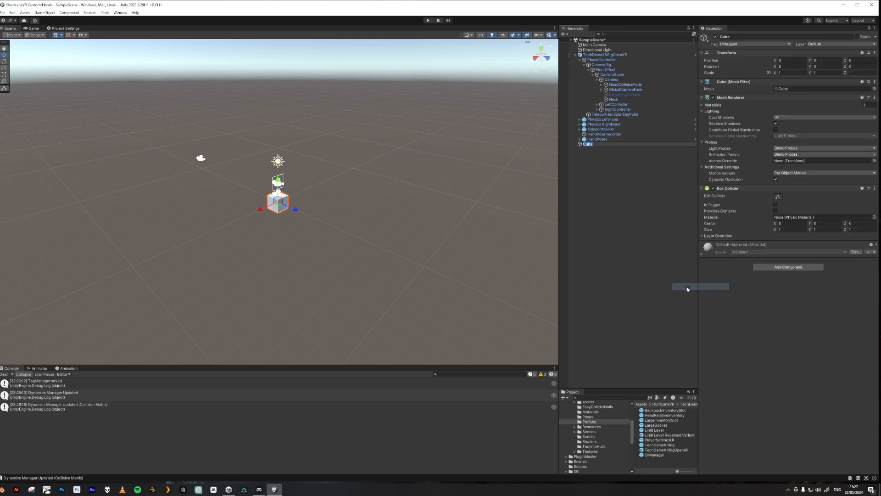
{"action": "left_click", "coordinate": [801, 73]}
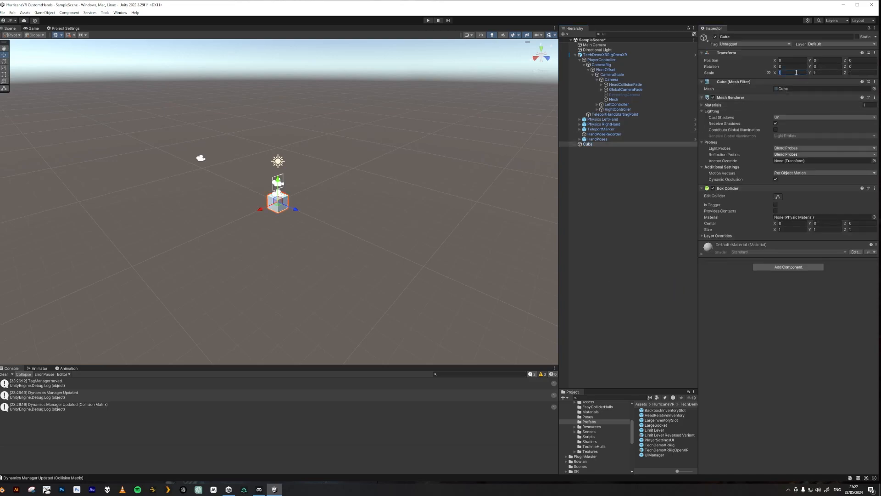
{"action": "type", "text": "0"}
{"action": "left_click", "coordinate": [856, 73]}
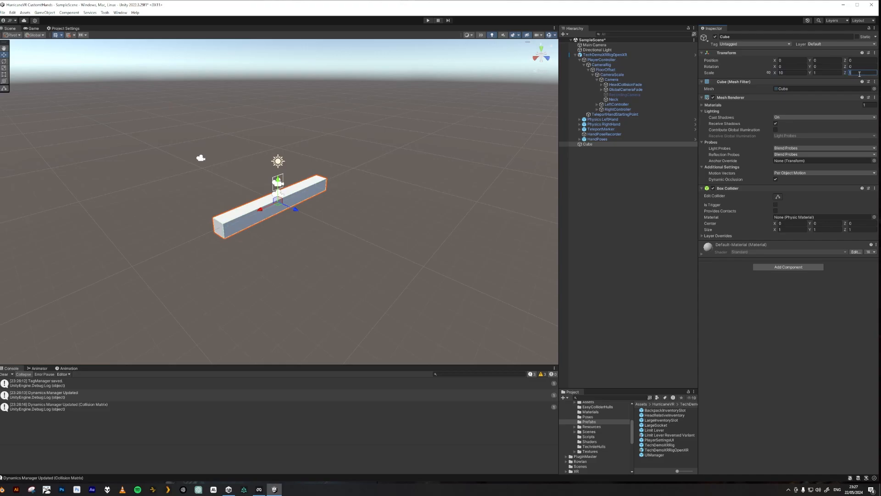
{"action": "type", "text": "0"}
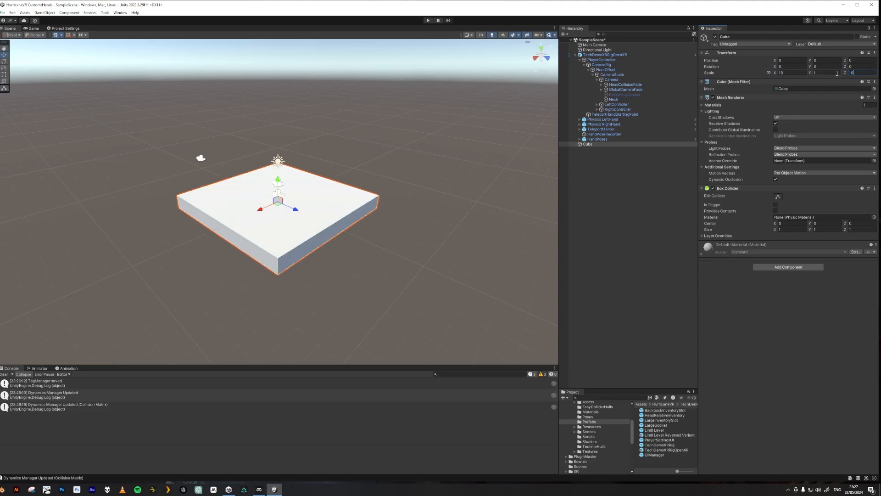
Step: Set the cube's Y position to -1
{"action": "left_click", "coordinate": [819, 60]}
{"action": "type", "text": "-"}
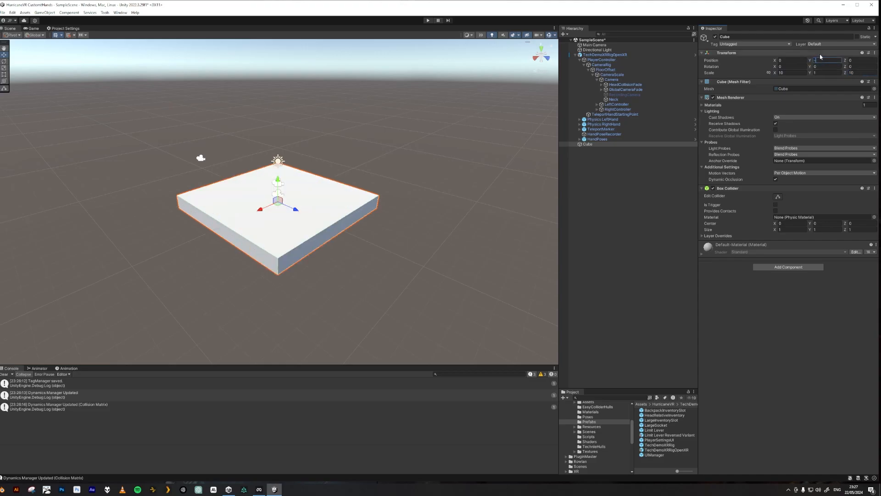
{"action": "type", "text": "1"}
{"action": "key", "text": "Return"}
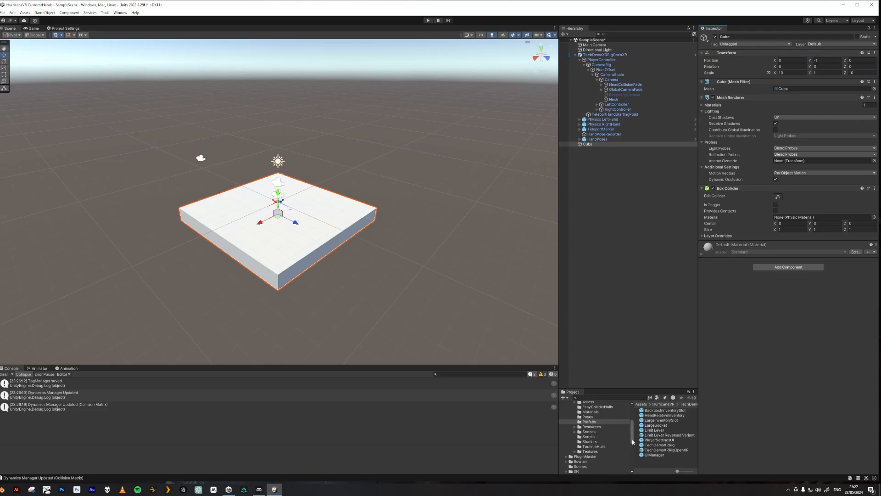
Step: Assign the mat_BlackPanel material to the cube's Mesh Renderer
{"action": "left_click", "coordinate": [713, 105]}
{"action": "left_click", "coordinate": [874, 113]}
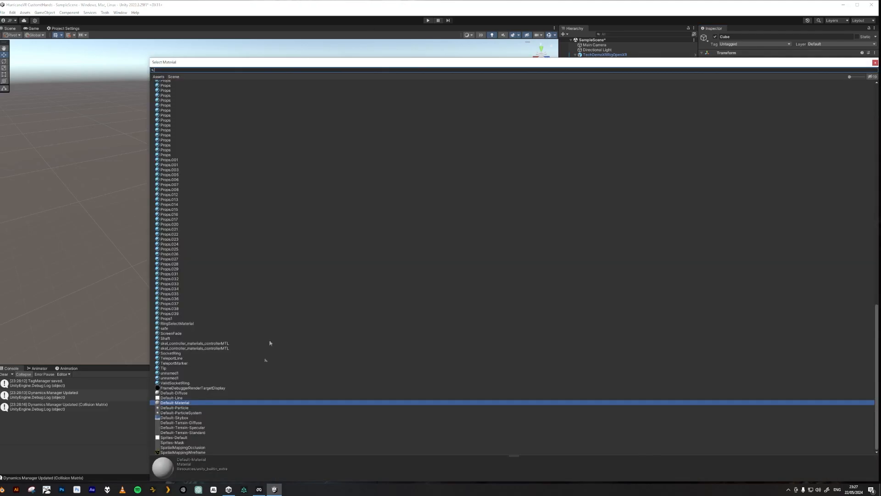
{"action": "left_click_drag", "start_coordinate": [849, 76], "coordinate": [862, 76]}
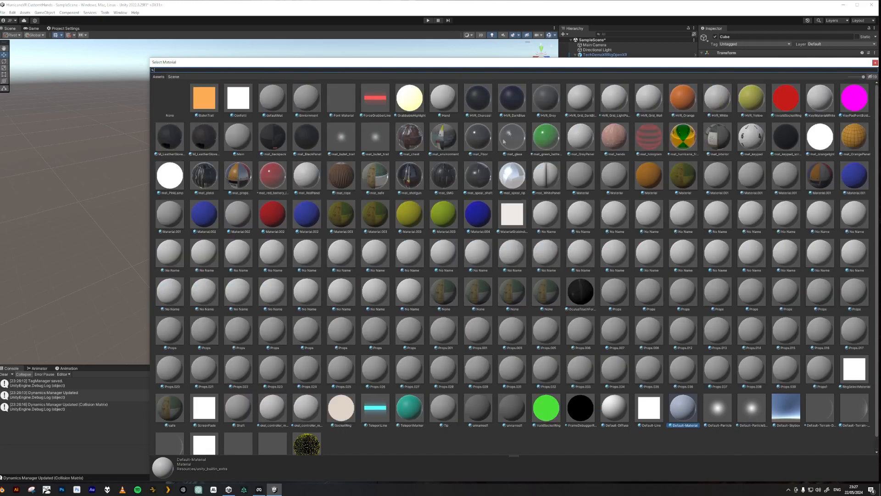
{"action": "left_click", "coordinate": [317, 140]}
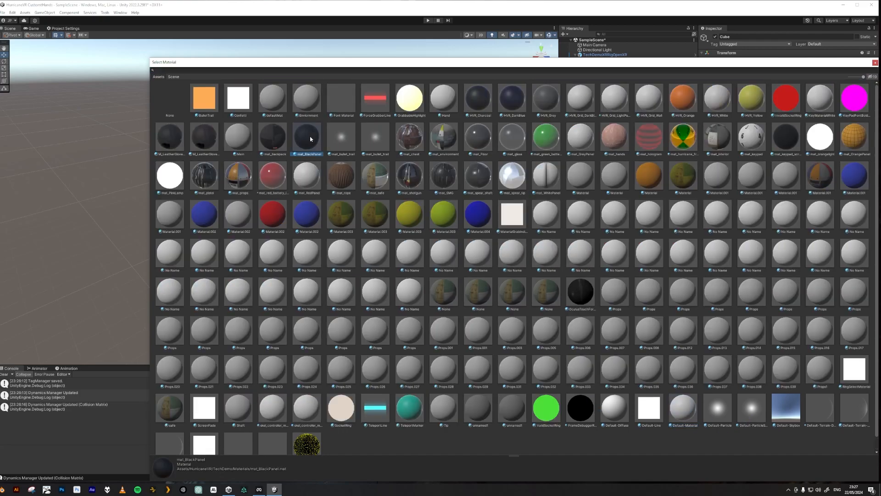
{"action": "double_click", "coordinate": [317, 141]}
Step: Reduce the size of the 3D gizmo icons in the Scene view so they no longer cover the rig's hands
{"action": "scroll", "coordinate": [344, 274], "scroll_direction": "up", "scroll_amount": 10}
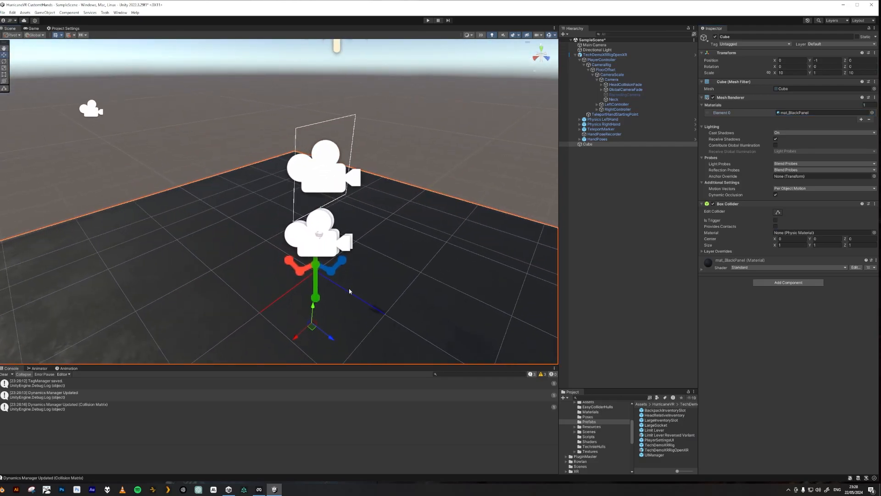
{"action": "middle_click_drag", "start_coordinate": [349, 291], "coordinate": [301, 231]}
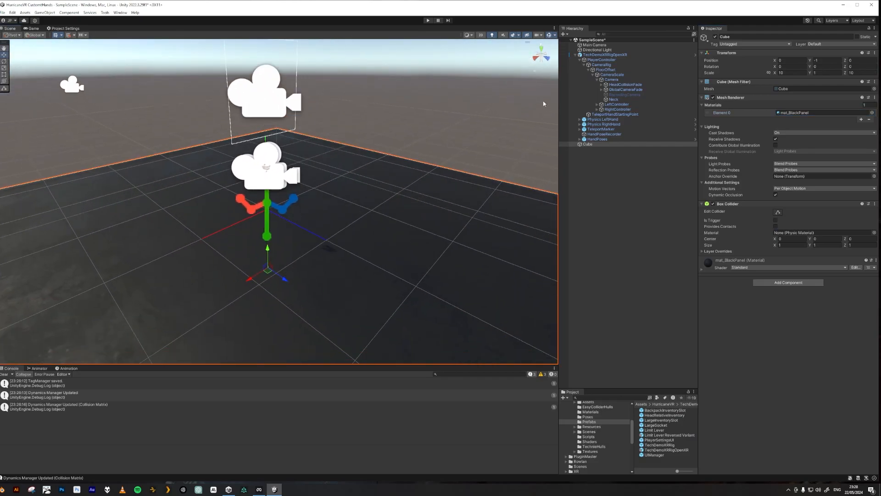
{"action": "left_click", "coordinate": [554, 35]}
{"action": "left_click_drag", "start_coordinate": [616, 44], "coordinate": [606, 43]}
{"action": "mouse_move", "coordinate": [198, 294]}
{"action": "right_mouse_down"}
{"action": "mouse_move", "coordinate": [234, 261]}
{"action": "mouse_move", "coordinate": [197, 277]}
{"action": "right_mouse_up"}
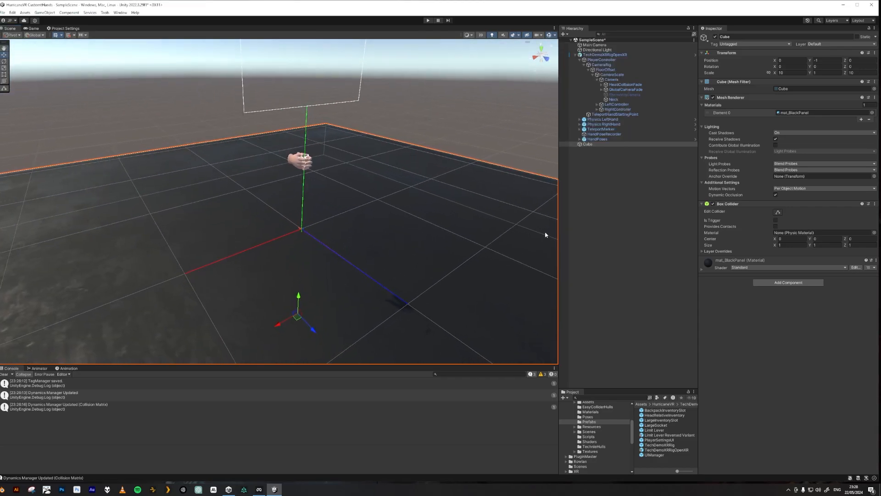
Step: Search the project assets for HVRGlobal and add the HVRGlobal prefab to SampleScene as a top-level object
{"action": "left_click", "coordinate": [626, 199]}
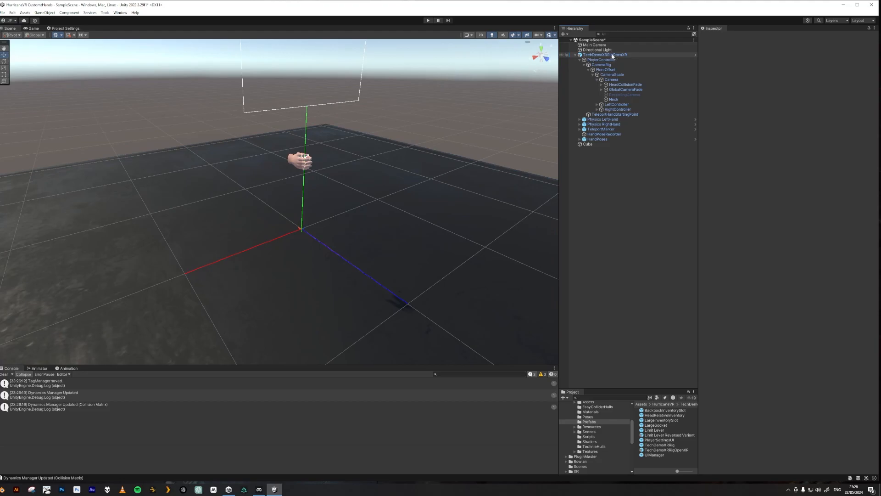
{"action": "left_click", "coordinate": [611, 398]}
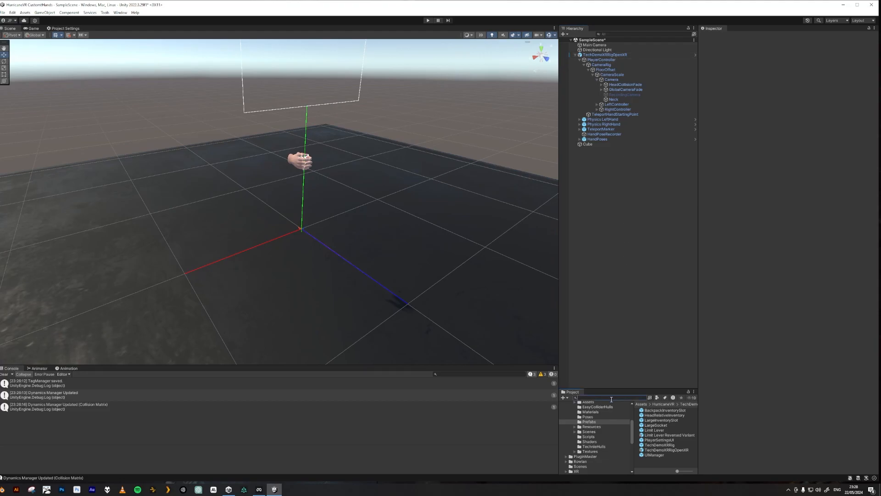
{"action": "type", "text": "HVRGlobal"}
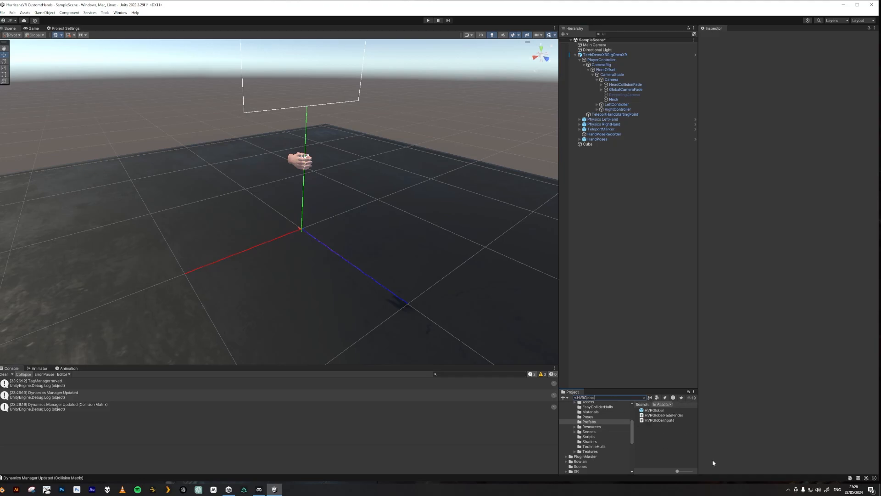
{"action": "left_click_drag", "start_coordinate": [653, 410], "coordinate": [634, 244]}
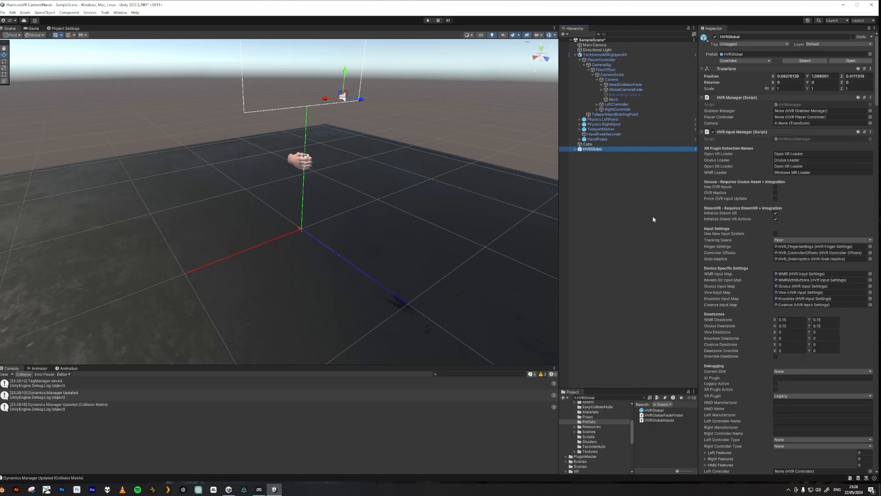
Step: Create an empty game object at the scene's top level and reset its transform
{"action": "left_click", "coordinate": [616, 216]}
{"action": "right_click", "coordinate": [594, 191]}
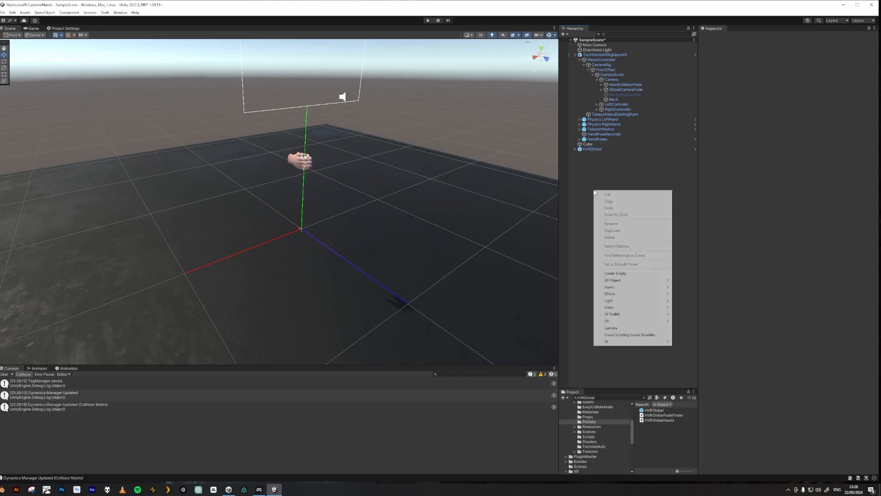
{"action": "left_click", "coordinate": [622, 274]}
{"action": "left_click", "coordinate": [874, 53]}
{"action": "left_click", "coordinate": [822, 60]}
Step: Rename the new empty game object as SetUpHands
{"action": "left_click", "coordinate": [604, 154]}
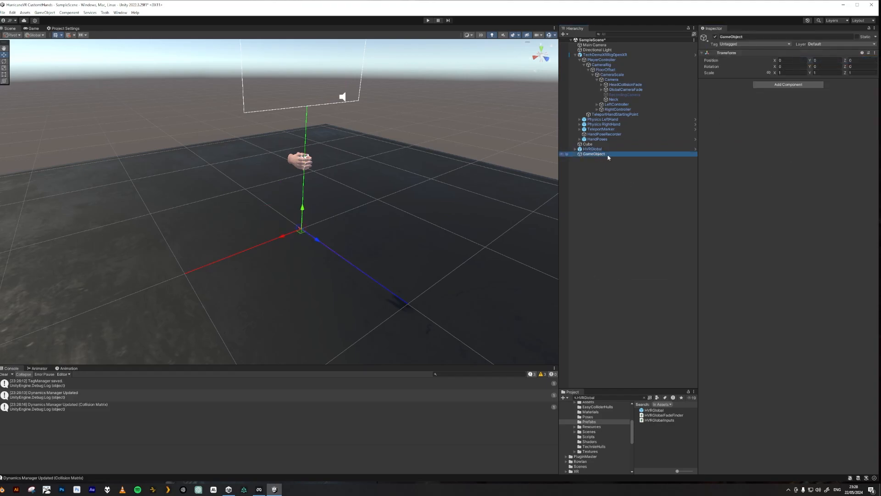
{"action": "key", "text": "F2"}
{"action": "type", "text": "S"}
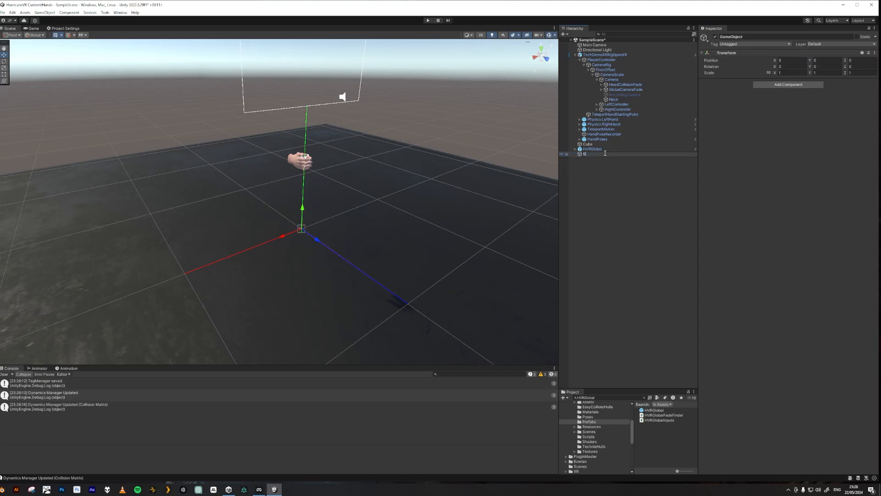
{"action": "type", "text": "elUpHands"}
{"action": "key", "text": "Return"}
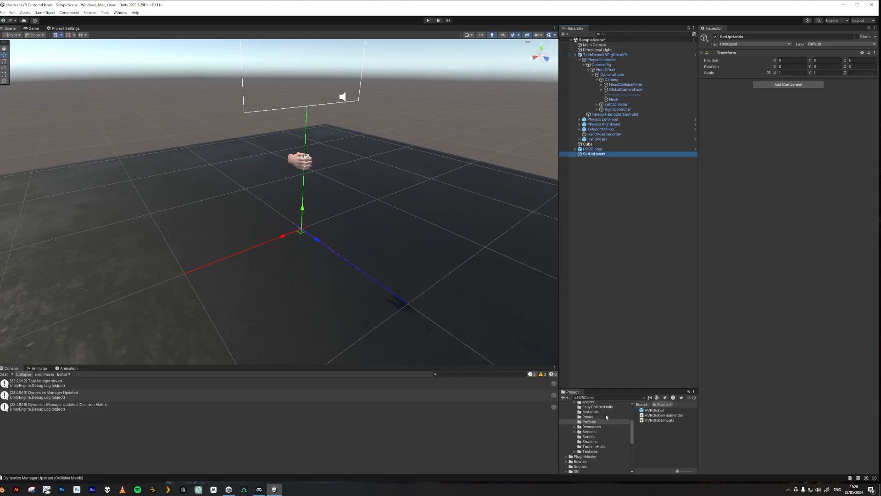
Step: Add the SK_LeatherGlove_Black_L and SK_LeatherGlove_Black_R prefabs from HandyHandPack's Prefabs folder as children of SetUpHands
{"action": "left_click_drag", "start_coordinate": [632, 436], "coordinate": [631, 417]}
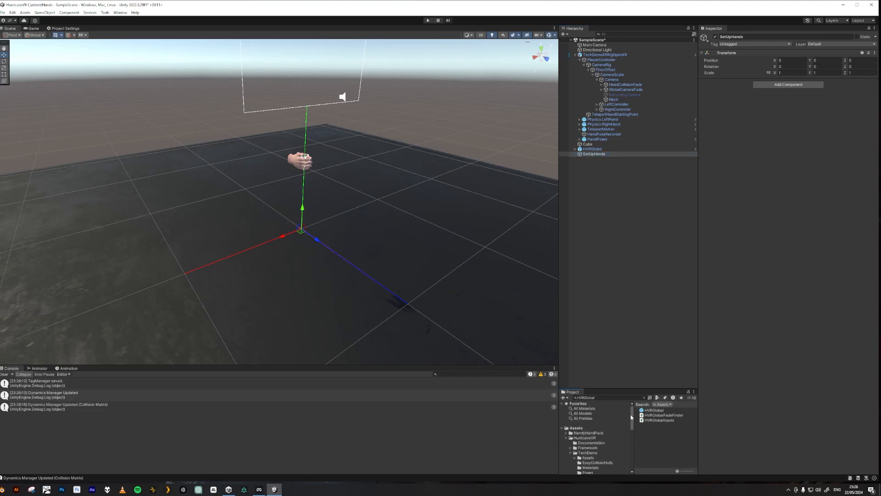
{"action": "scroll", "coordinate": [587, 455], "scroll_direction": "down", "scroll_amount": 2}
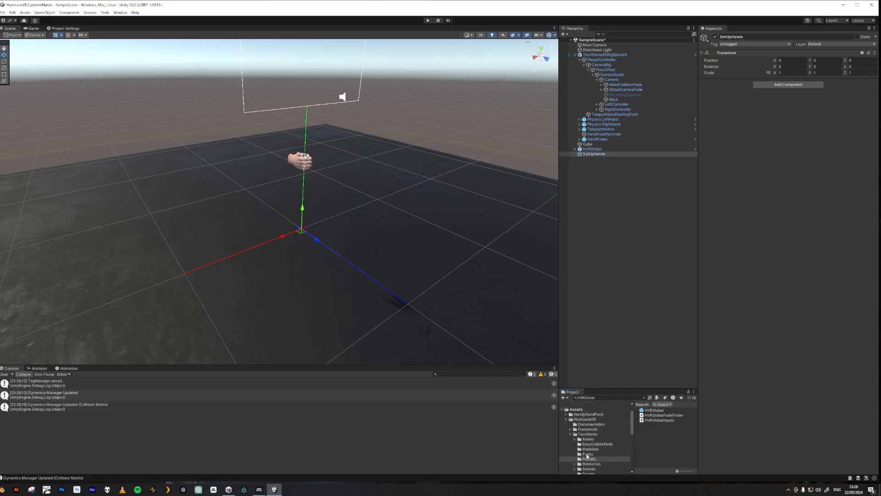
{"action": "left_click", "coordinate": [569, 415]}
{"action": "left_click", "coordinate": [566, 415]}
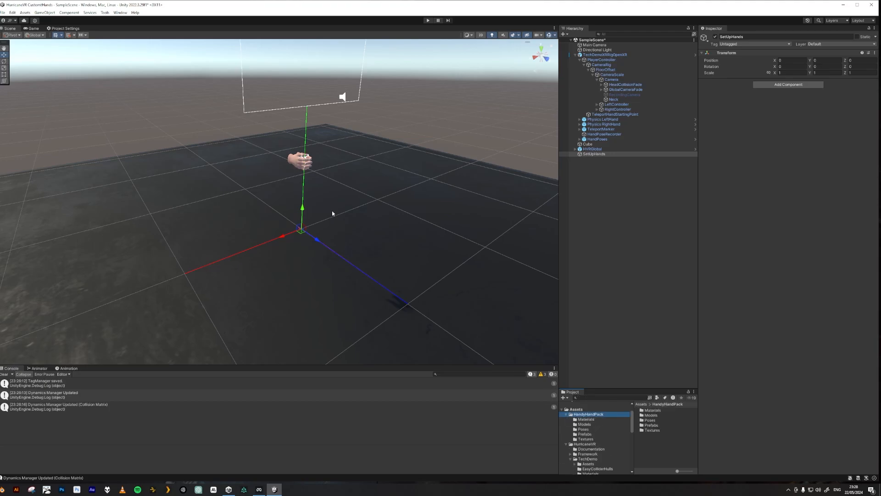
{"action": "left_click", "coordinate": [583, 424]}
{"action": "left_click", "coordinate": [585, 434]}
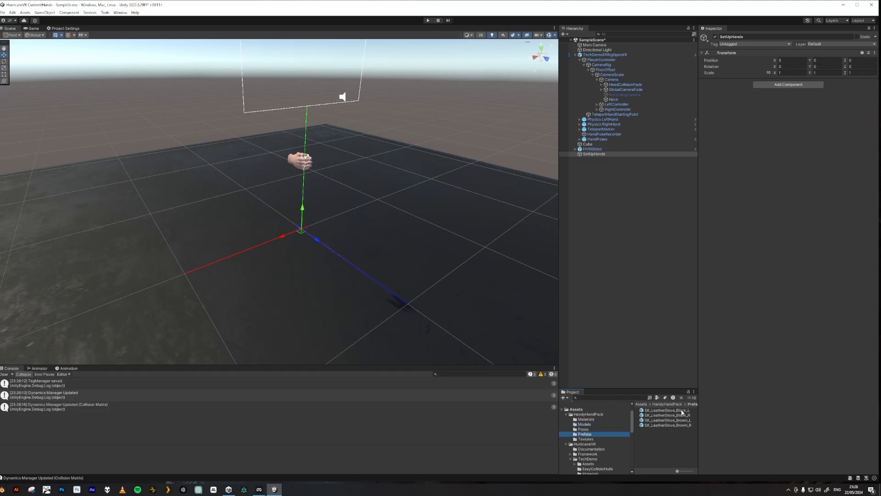
{"action": "left_click", "coordinate": [683, 411]}
{"action": "left_click", "coordinate": [675, 414], "text": "shift"}
{"action": "left_click_drag", "start_coordinate": [674, 414], "coordinate": [594, 156]}
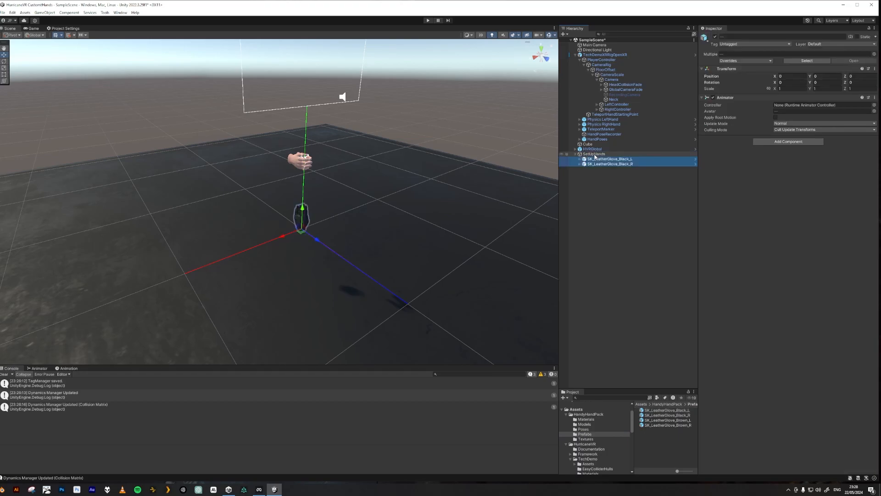
Step: Create an Animator Controller named L_AnimControl in the HandyHandPack folder
{"action": "right_click_drag", "start_coordinate": [337, 180], "coordinate": [333, 223]}
{"action": "key", "text": "w"}
{"action": "left_click", "coordinate": [610, 158]}
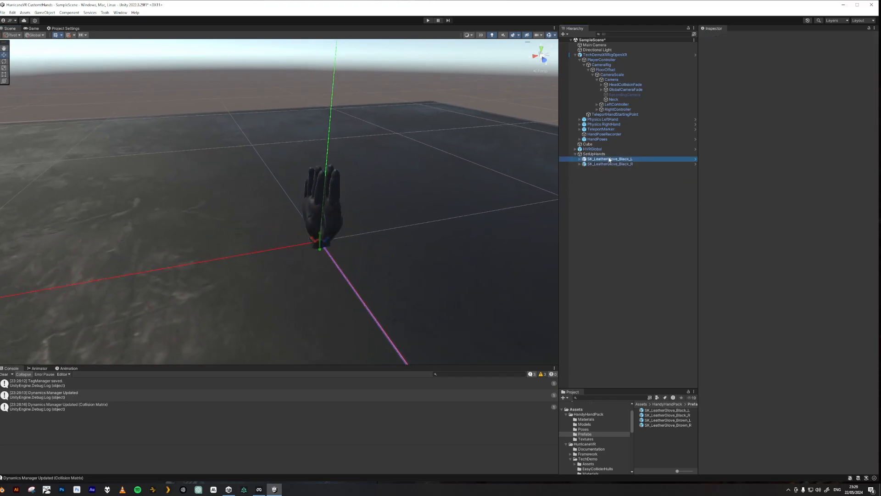
{"action": "left_click", "coordinate": [579, 414]}
{"action": "right_click", "coordinate": [651, 448]}
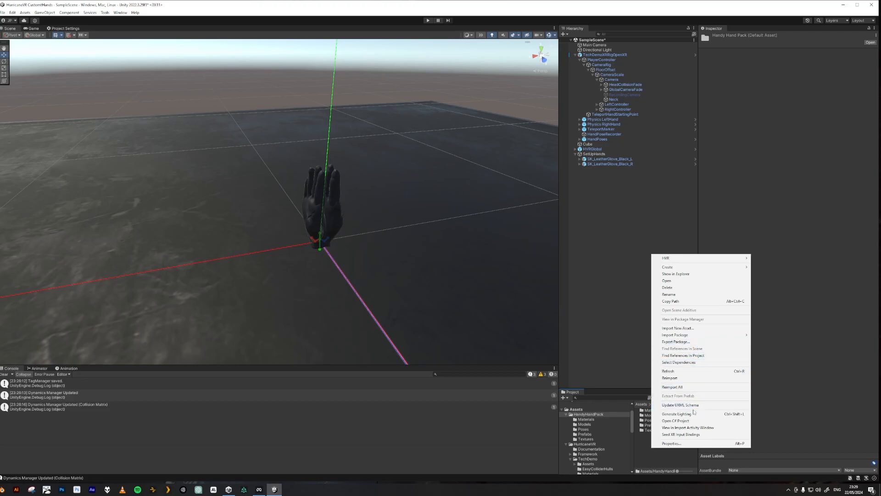
{"action": "mouse_move", "coordinate": [734, 267]}
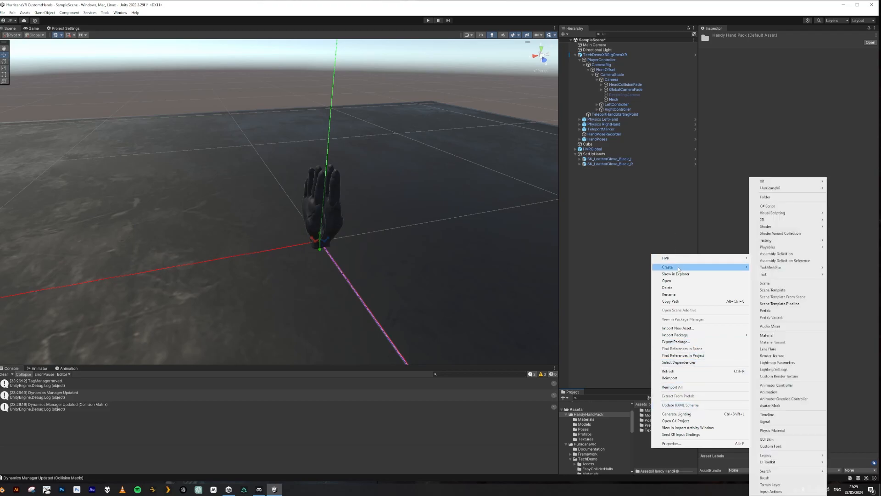
{"action": "left_click", "coordinate": [780, 385]}
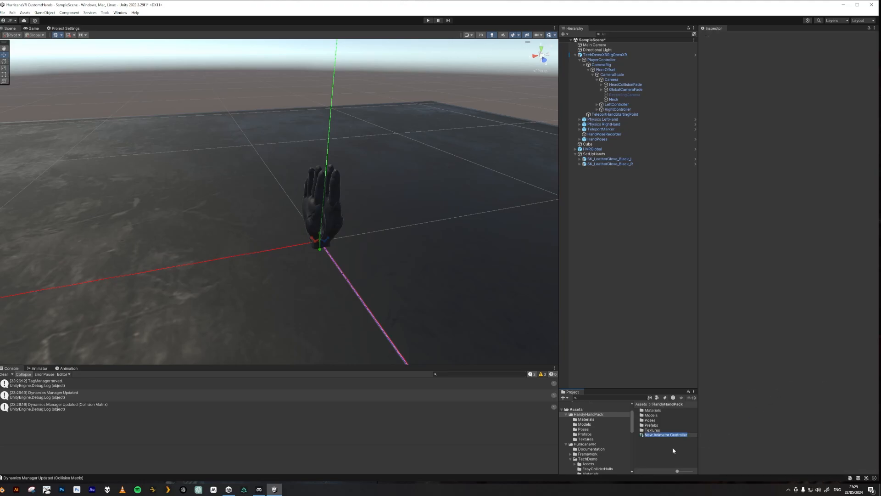
{"action": "type", "text": "L_AnimControl"}
Step: Duplicate the L_AnimControl controller and rename the copy R_AnimControl
{"action": "left_click", "coordinate": [654, 436]}
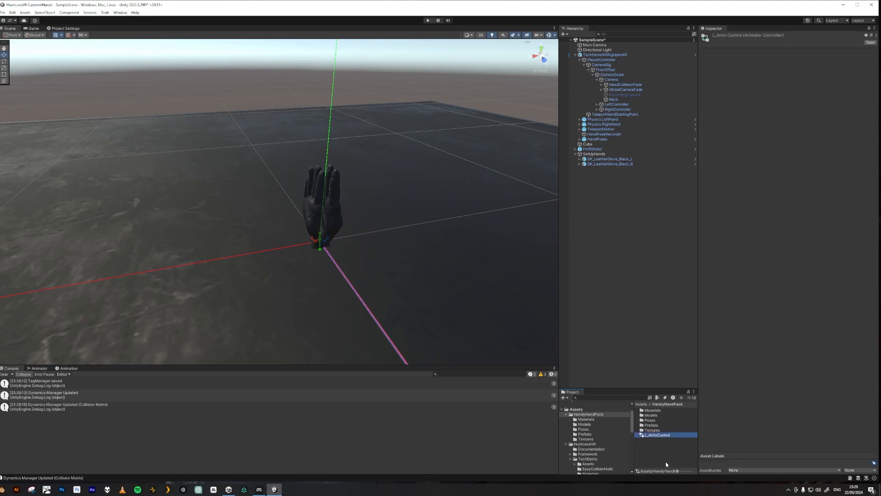
{"action": "key", "text": "ctrl+d"}
{"action": "left_click", "coordinate": [649, 440]}
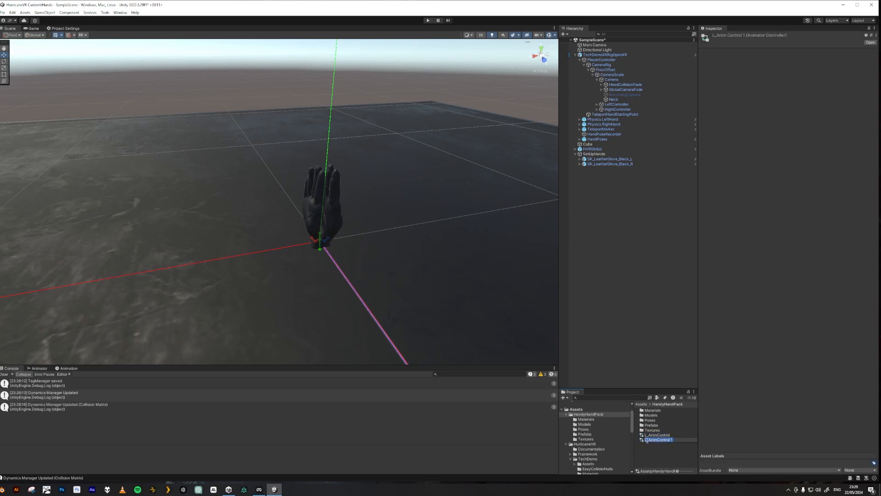
{"action": "type", "text": "R"}
{"action": "key", "text": "BackSpace"}
{"action": "key", "text": "BackSpace"}
{"action": "key", "text": "Return"}
Step: Assign L_AnimControl as the Animator controller of SK_LeatherGlove_Black_L and R_AnimControl as that of SK_LeatherGlove_Black_R
{"action": "left_click", "coordinate": [610, 159]}
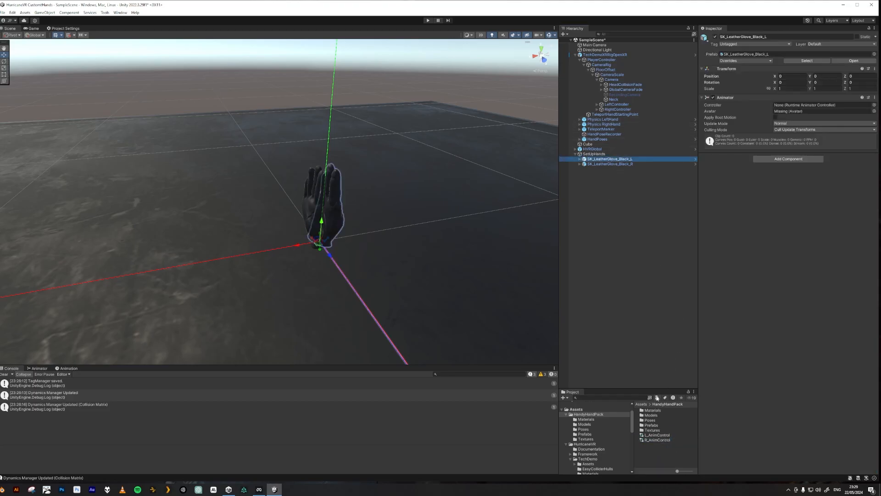
{"action": "left_click_drag", "start_coordinate": [657, 435], "coordinate": [808, 105]}
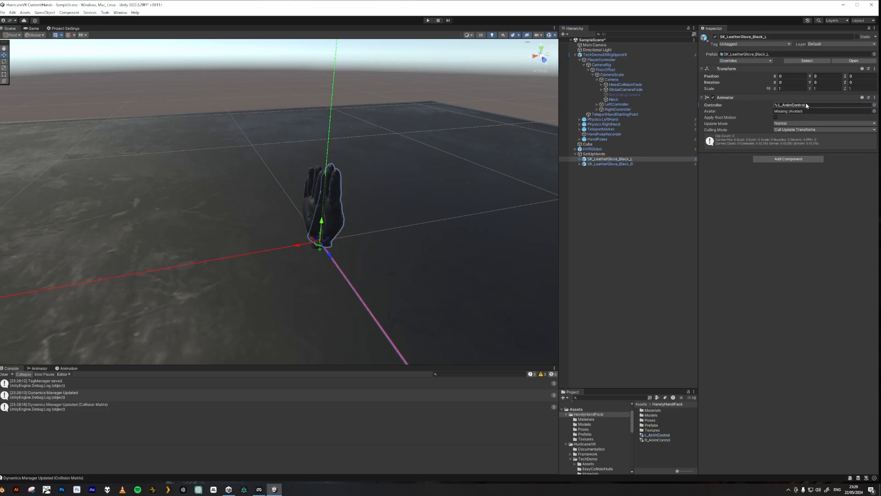
{"action": "left_click", "coordinate": [614, 164]}
{"action": "left_click_drag", "start_coordinate": [655, 441], "coordinate": [810, 106]}
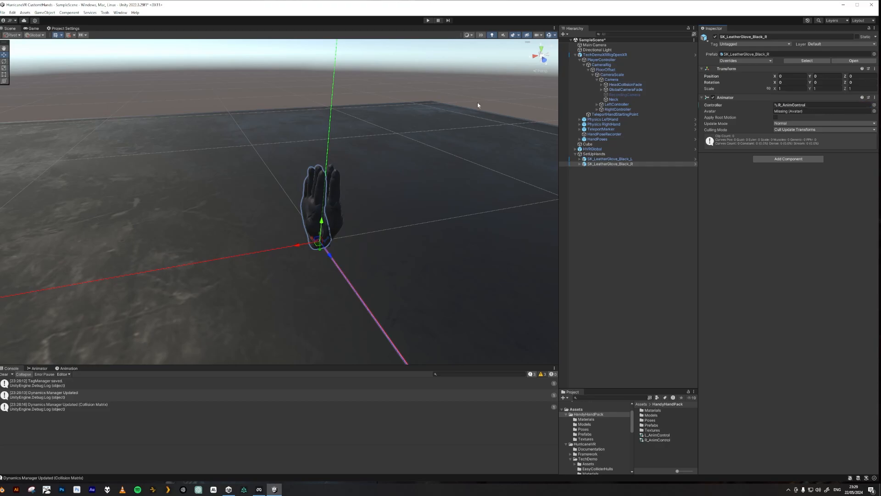
Step: Open the Animation Preview Pro tool, dock it below the Inspector and enable Auto Assignment
{"action": "left_click", "coordinate": [107, 13]}
{"action": "mouse_move", "coordinate": [133, 26]}
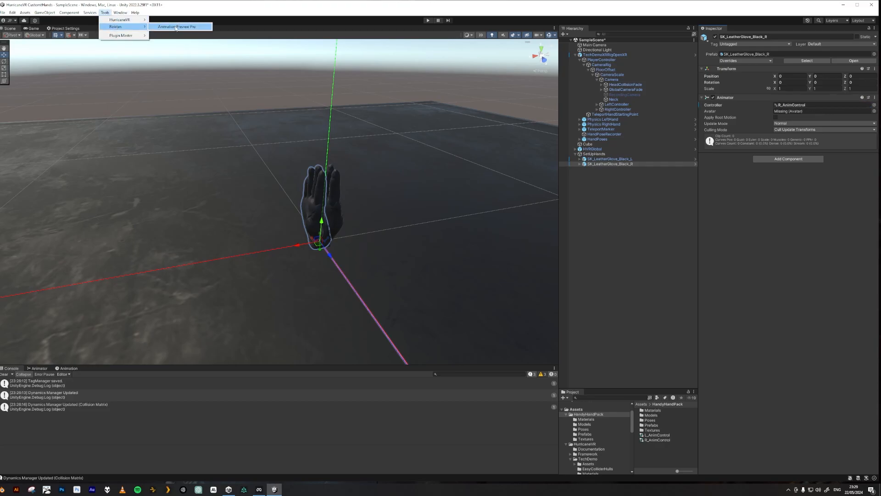
{"action": "left_click", "coordinate": [176, 28]}
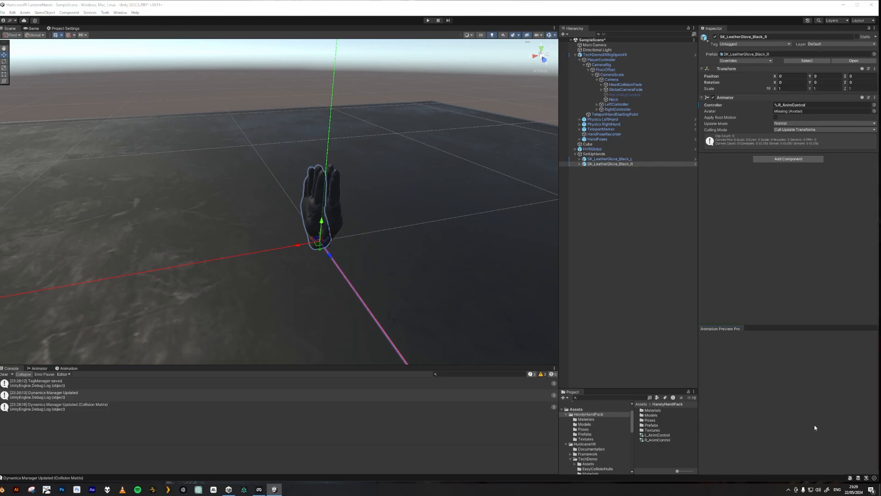
{"action": "left_click", "coordinate": [748, 361]}
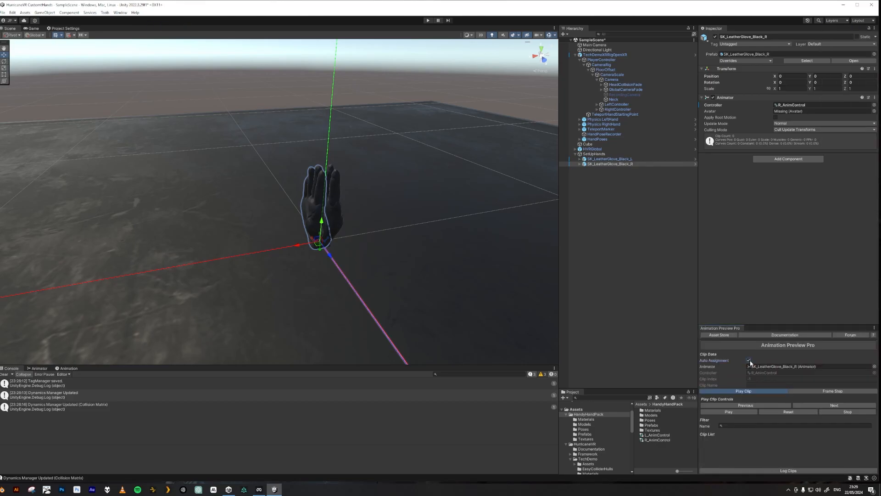
Step: Show L_AnimControl in the Animator and add the L_5Fingers and L_Fist poses from the Poses folder as states
{"action": "left_click", "coordinate": [605, 159]}
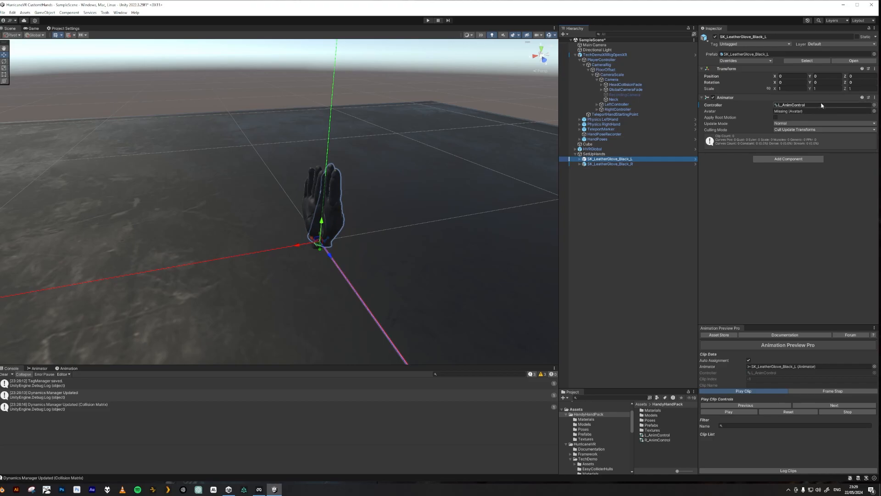
{"action": "left_click", "coordinate": [660, 435]}
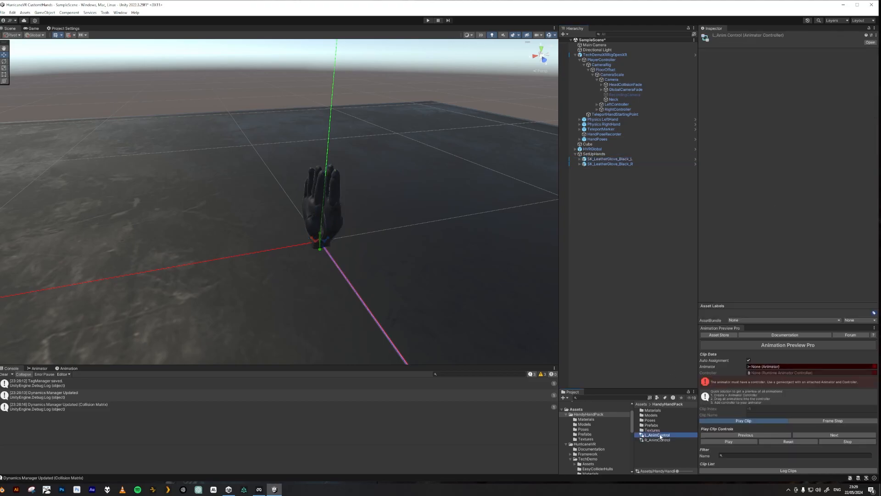
{"action": "left_click", "coordinate": [46, 369]}
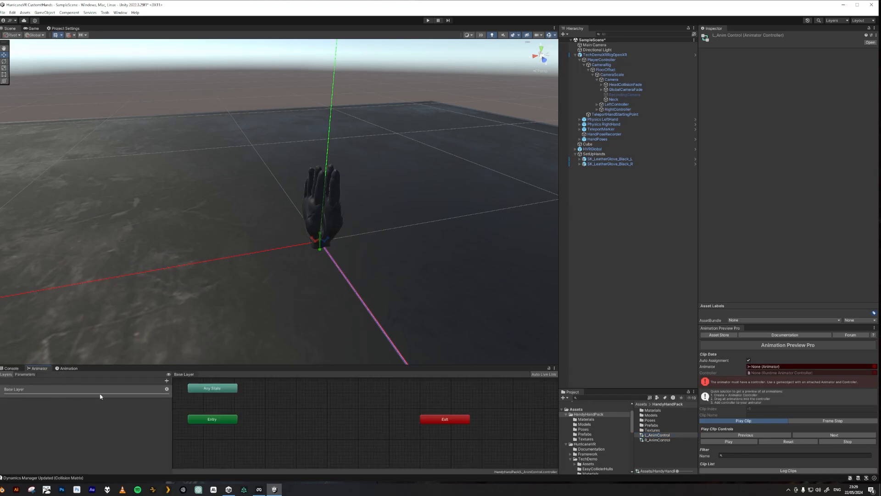
{"action": "left_click", "coordinate": [585, 429]}
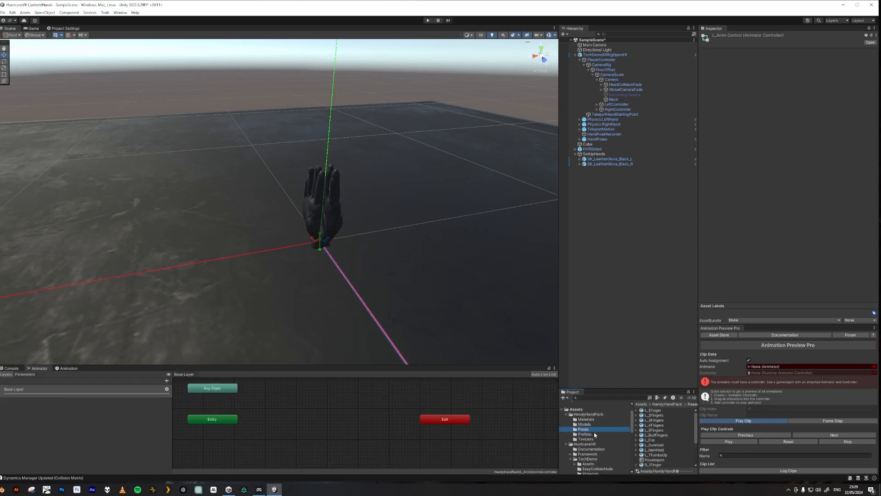
{"action": "left_click", "coordinate": [656, 430]}
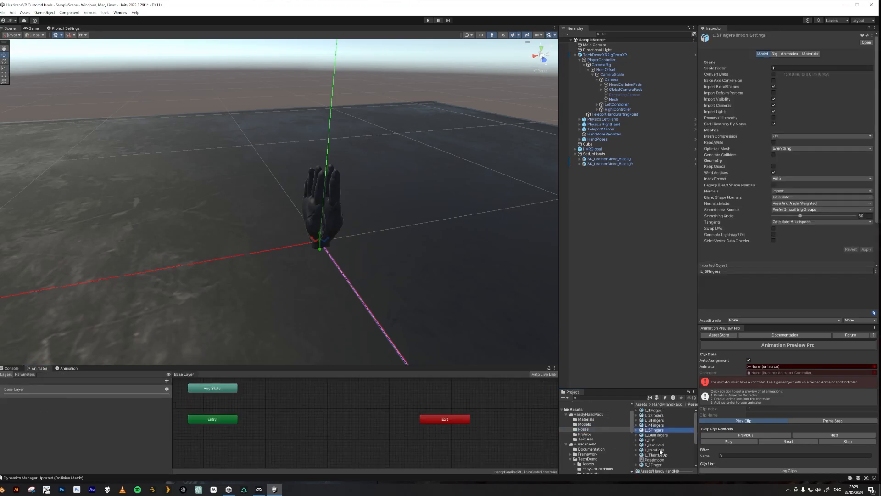
{"action": "left_click", "coordinate": [653, 440], "text": "ctrl"}
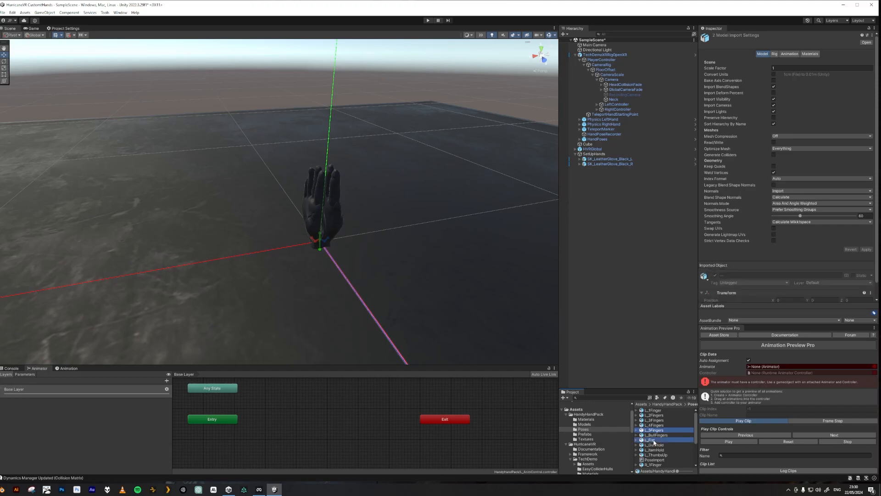
{"action": "left_click_drag", "start_coordinate": [653, 441], "coordinate": [361, 411]}
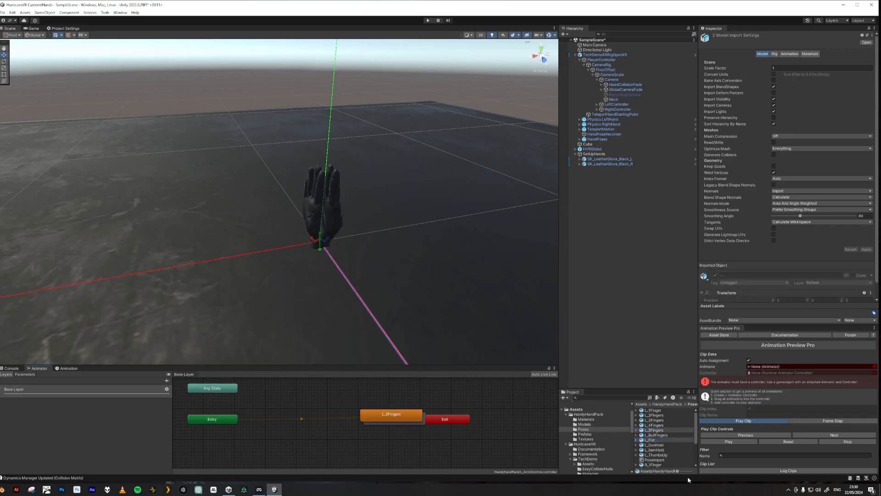
Step: Add the R_5Fingers and R_ClosedFist poses from the Poses folder as states in R_AnimControl
{"action": "left_click", "coordinate": [589, 414]}
{"action": "left_click", "coordinate": [657, 440]}
{"action": "left_click", "coordinate": [586, 428]}
{"action": "scroll", "coordinate": [658, 452], "scroll_direction": "down", "scroll_amount": 3}
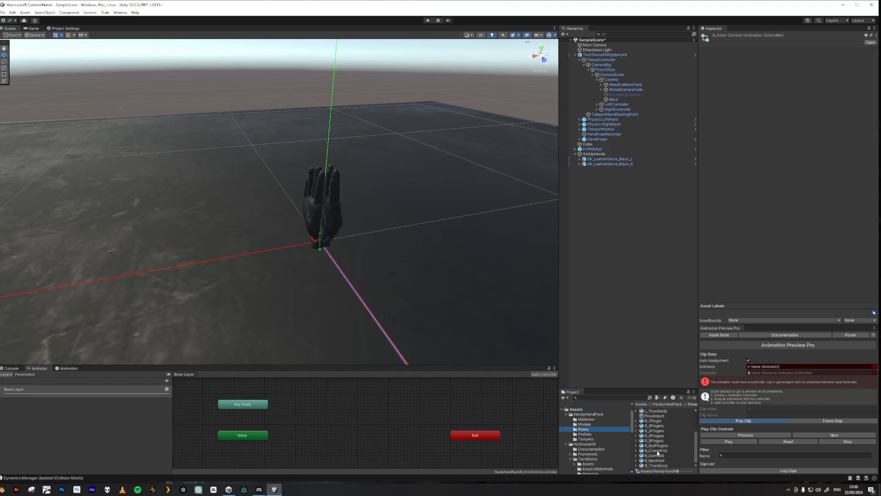
{"action": "left_click", "coordinate": [656, 441]}
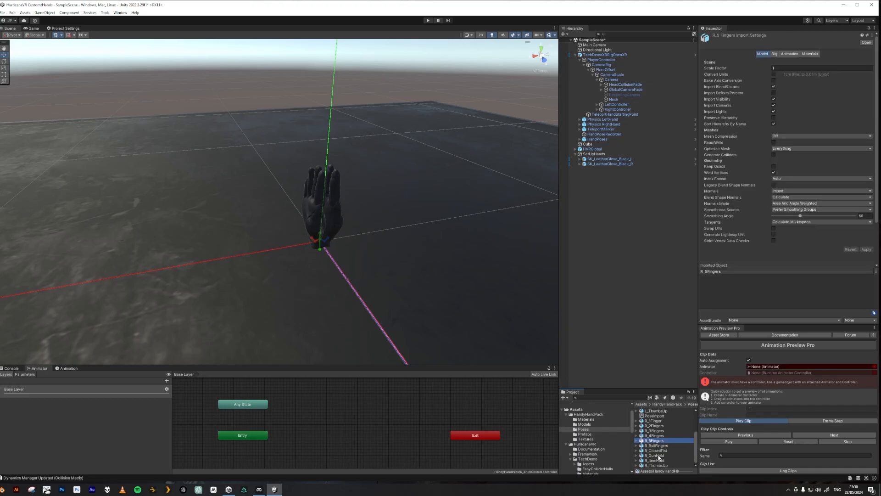
{"action": "left_click", "coordinate": [656, 450], "text": "ctrl"}
{"action": "left_click_drag", "start_coordinate": [660, 442], "coordinate": [416, 420]}
Step: Preview the L_Fist and L_5Fingers clips on the left glove, and pose the right glove with the R_5Fingers clip
{"action": "left_click", "coordinate": [624, 159]}
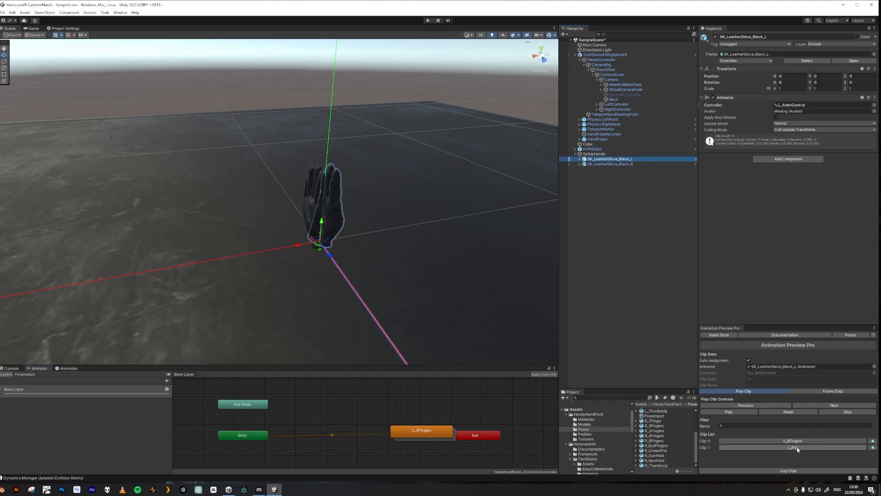
{"action": "left_click", "coordinate": [797, 447]}
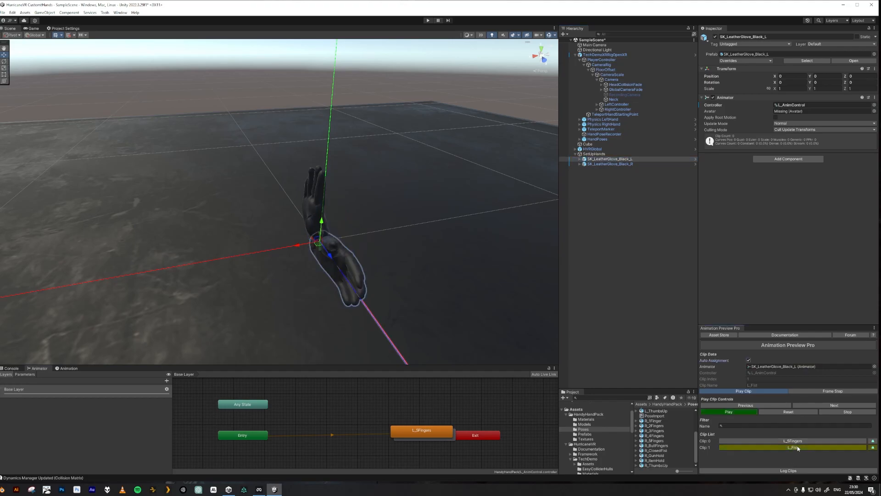
{"action": "left_click", "coordinate": [800, 441]}
{"action": "left_click", "coordinate": [801, 446]}
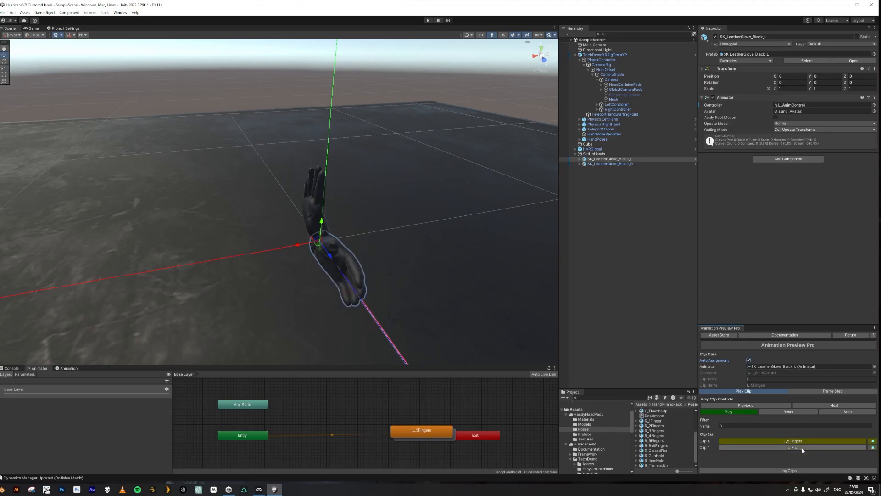
{"action": "left_click", "coordinate": [802, 448]}
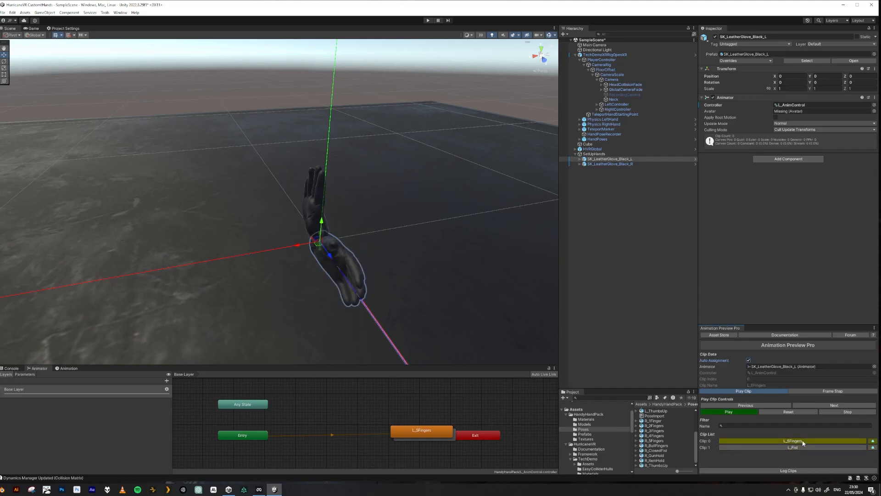
{"action": "left_click", "coordinate": [610, 164]}
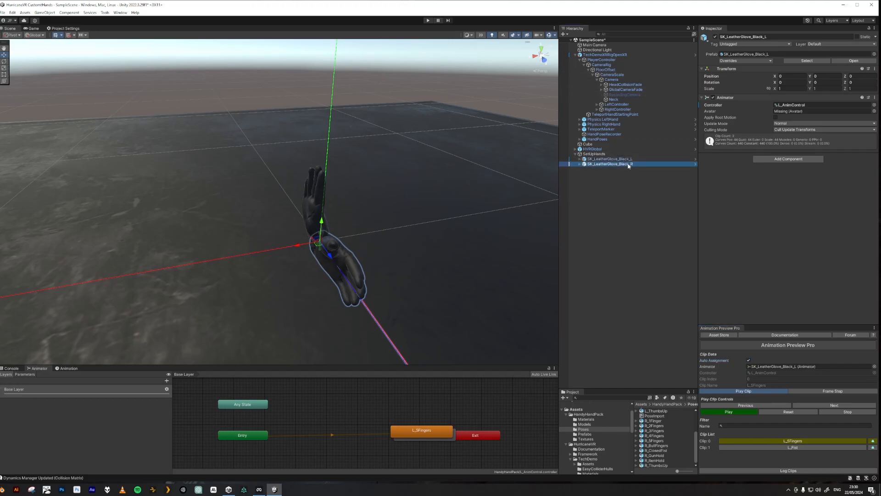
{"action": "left_click", "coordinate": [793, 441]}
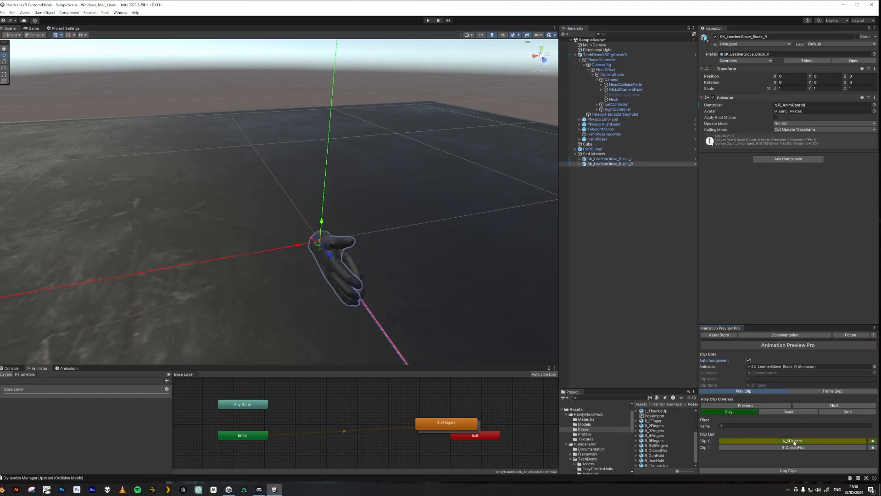
Step: Move SK_LeatherGlove_Black_L along its X axis to an X position of about -0.0404
{"action": "left_click", "coordinate": [605, 159]}
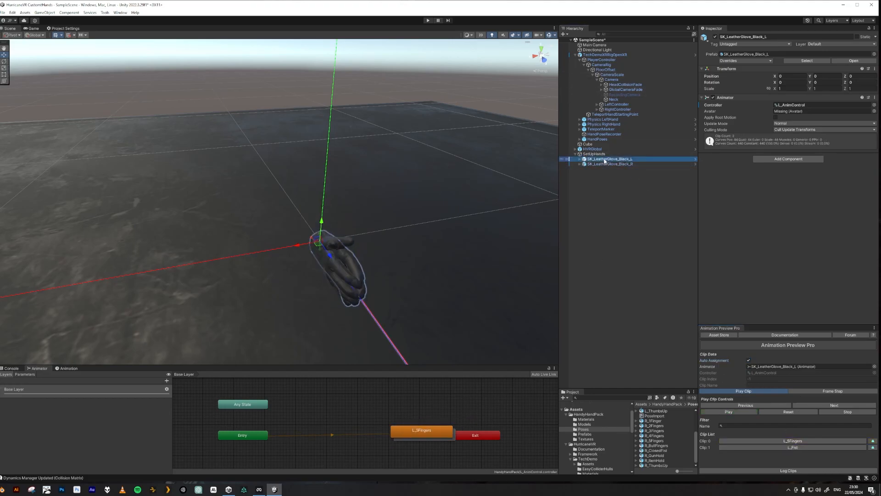
{"action": "left_click_drag", "start_coordinate": [294, 244], "coordinate": [315, 246]}
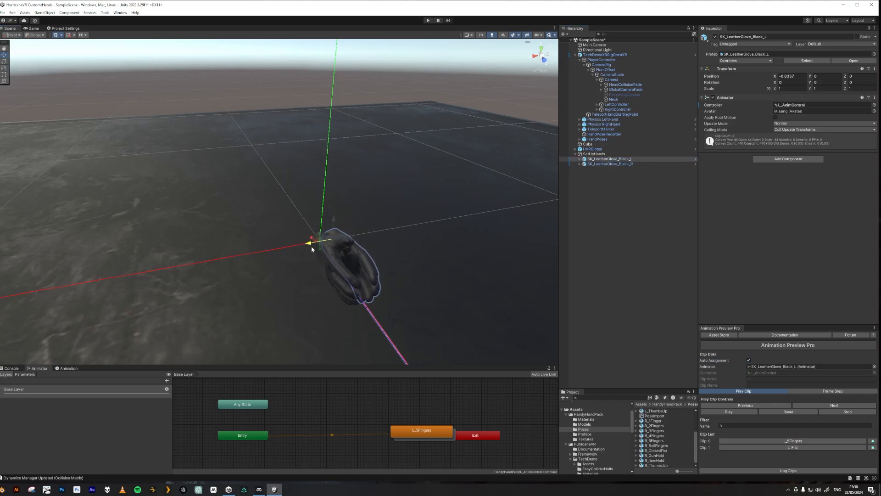
{"action": "left_click", "coordinate": [791, 77]}
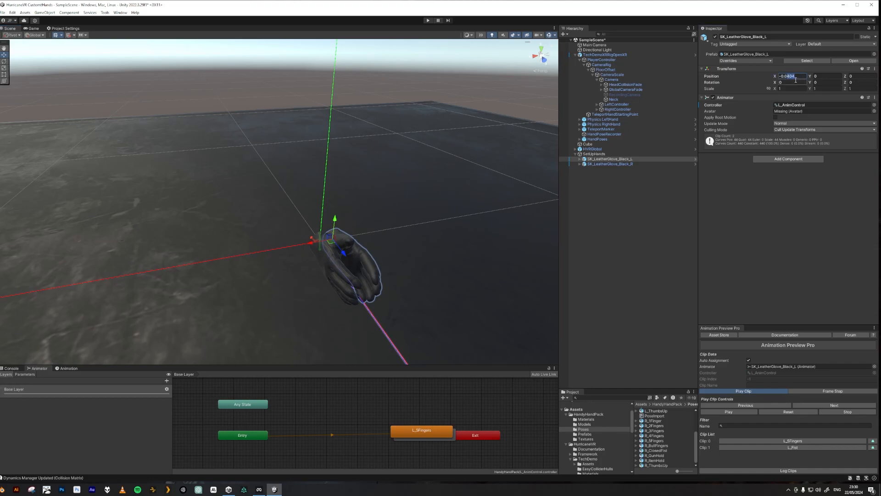
Step: Set the X position of SK_LeatherGlove_Black_R to 0.0404
{"action": "left_click", "coordinate": [615, 164]}
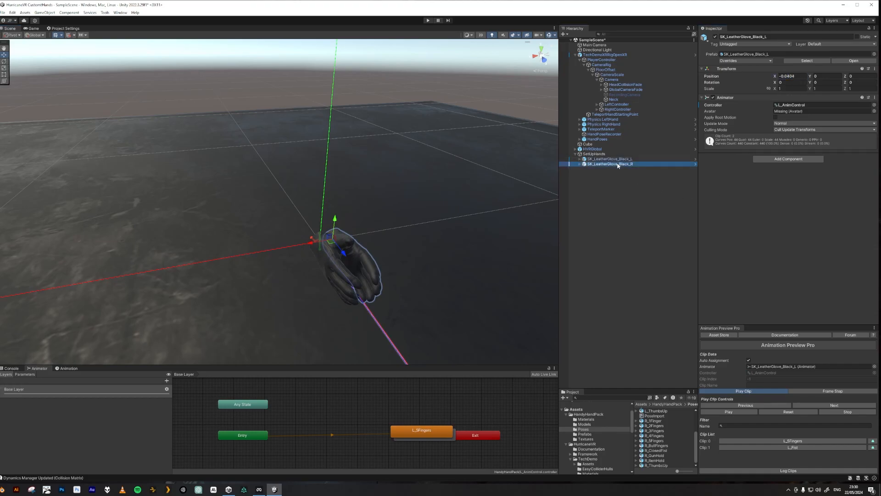
{"action": "left_click", "coordinate": [789, 77]}
{"action": "type", "text": "0.0404"}
{"action": "key", "text": "Return"}
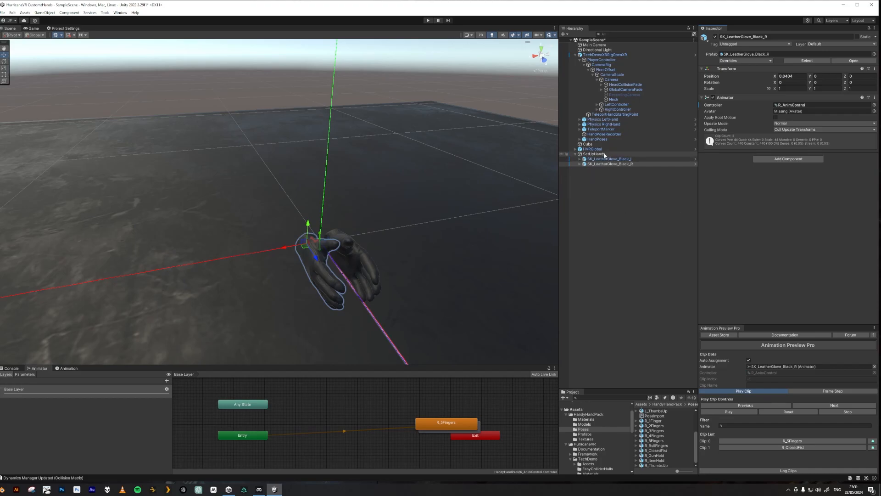
Step: Open HurricaneVR's CustomHandModelHelper and dock its Hand Setup window beside Animation Preview Pro
{"action": "left_click", "coordinate": [106, 13]}
{"action": "mouse_move", "coordinate": [116, 20]}
{"action": "left_click", "coordinate": [171, 21]}
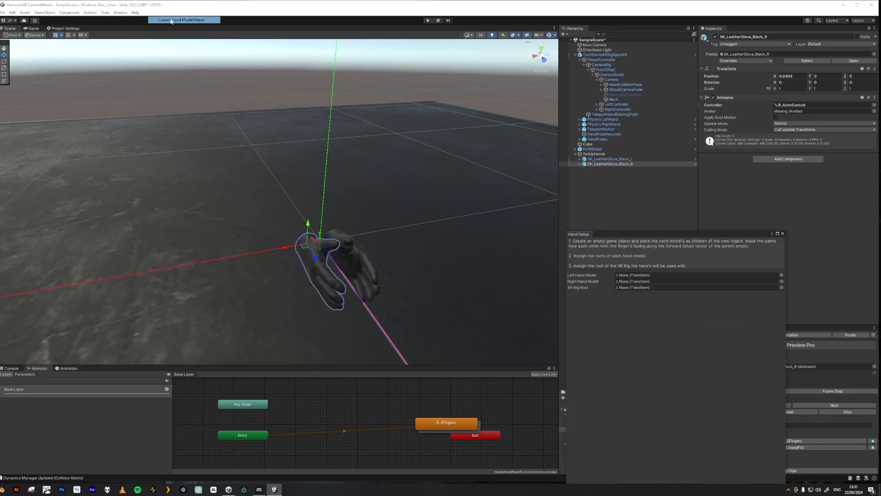
{"action": "left_click_drag", "start_coordinate": [584, 236], "coordinate": [761, 302]}
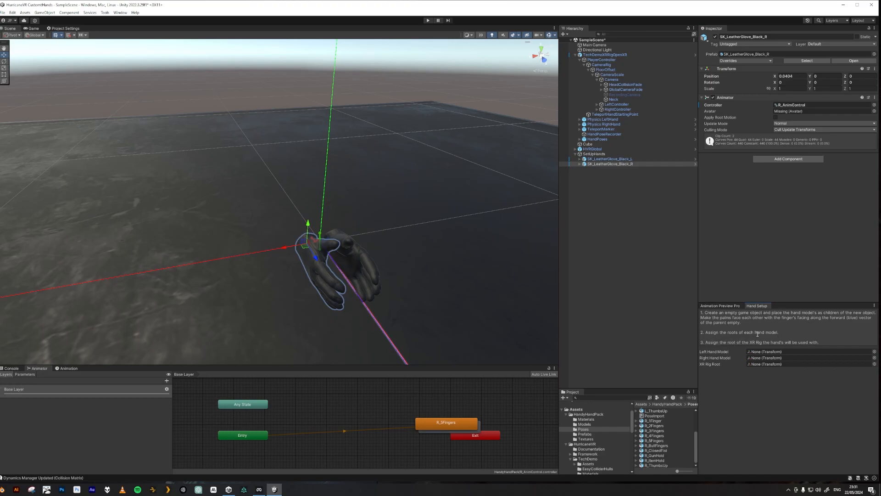
{"action": "left_click_drag", "start_coordinate": [459, 298], "coordinate": [453, 277], "text": "alt"}
{"action": "middle_click_drag", "start_coordinate": [453, 277], "coordinate": [454, 279]}
{"action": "scroll", "coordinate": [454, 279], "scroll_direction": "down", "scroll_amount": 2}
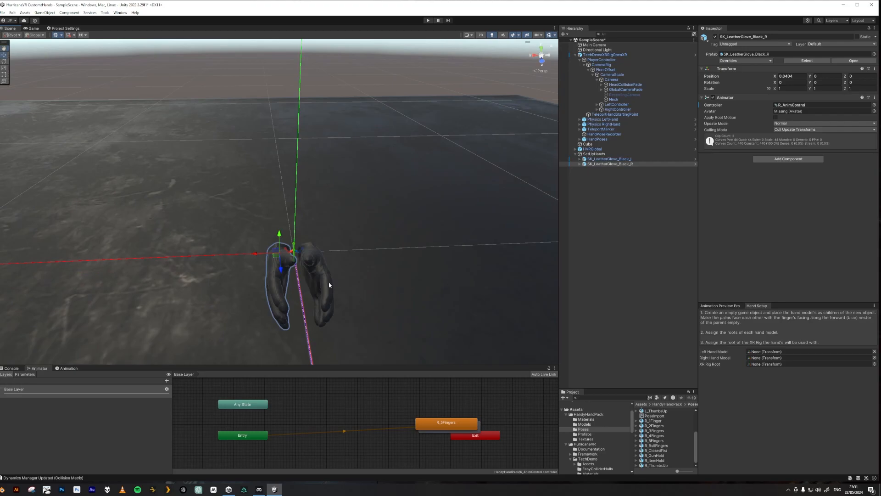
Step: Assign SK_LeatherGlove_Black_L and SK_LeatherGlove_Black_R as the left and right hand models, and TechDemoXRRigOpenXR as the XR Rig Root
{"action": "middle_click_drag", "start_coordinate": [425, 213], "coordinate": [424, 217]}
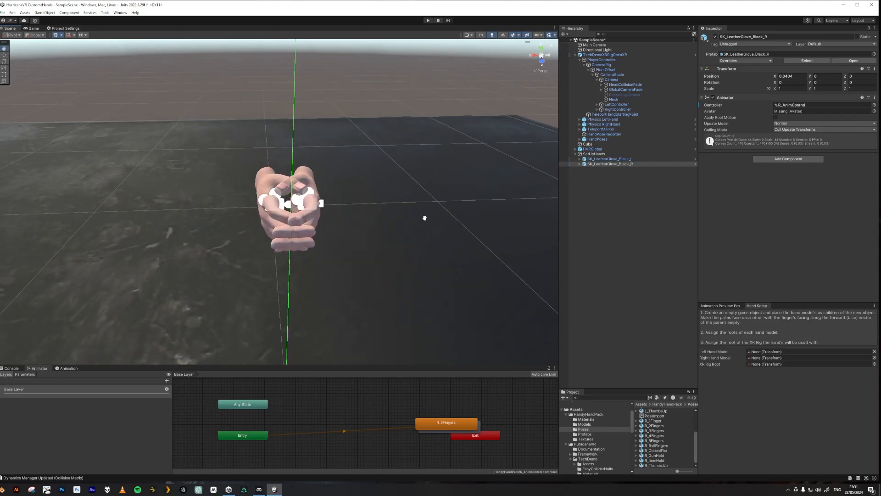
{"action": "key", "text": "f"}
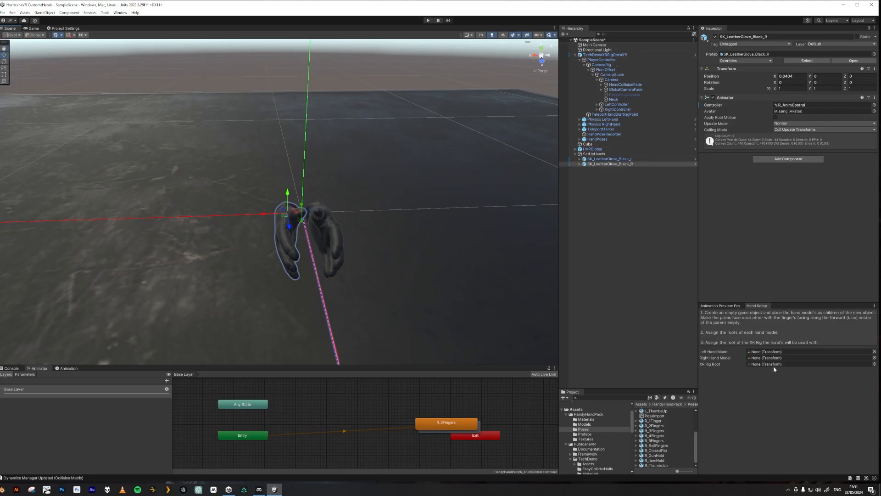
{"action": "left_click_drag", "start_coordinate": [610, 159], "coordinate": [764, 354]}
{"action": "left_click", "coordinate": [602, 164]}
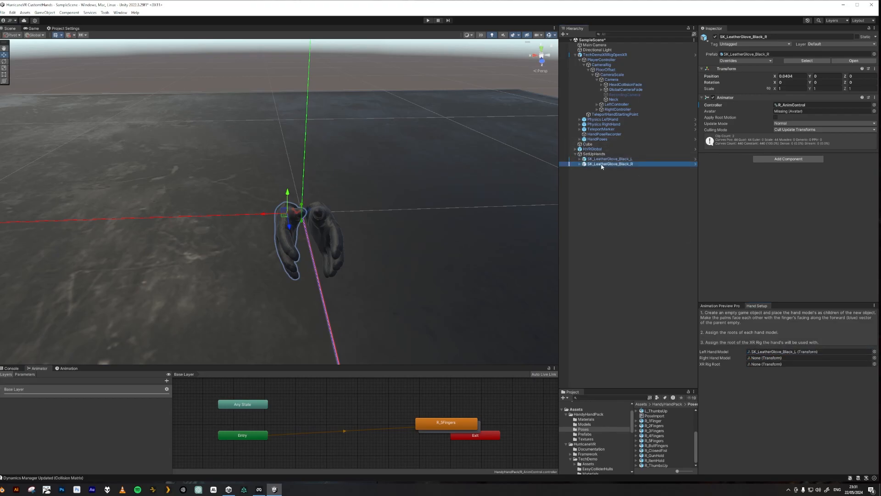
{"action": "left_click_drag", "start_coordinate": [602, 167], "coordinate": [757, 363]}
{"action": "left_click_drag", "start_coordinate": [606, 55], "coordinate": [755, 365]}
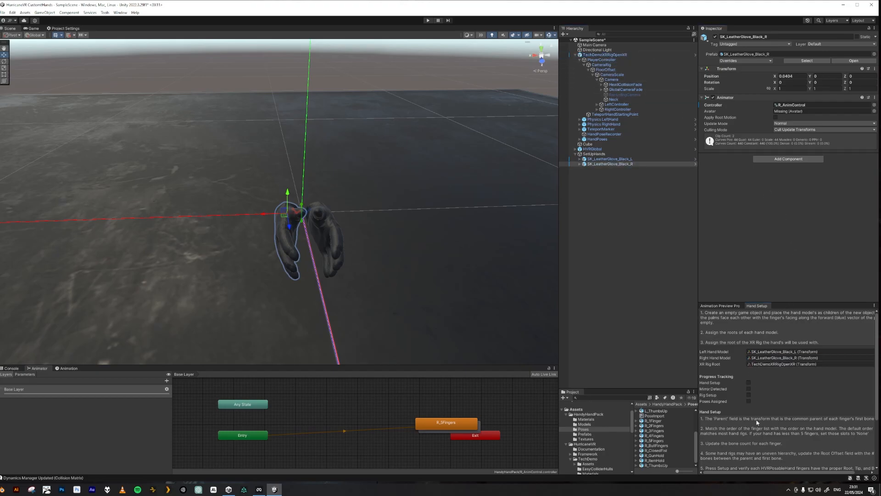
Step: Enlarge the Hand Setup area and fully expand the bone hierarchies of both leather gloves
{"action": "scroll", "coordinate": [752, 419], "scroll_direction": "down", "scroll_amount": 3}
{"action": "left_click_drag", "start_coordinate": [773, 302], "coordinate": [765, 226]}
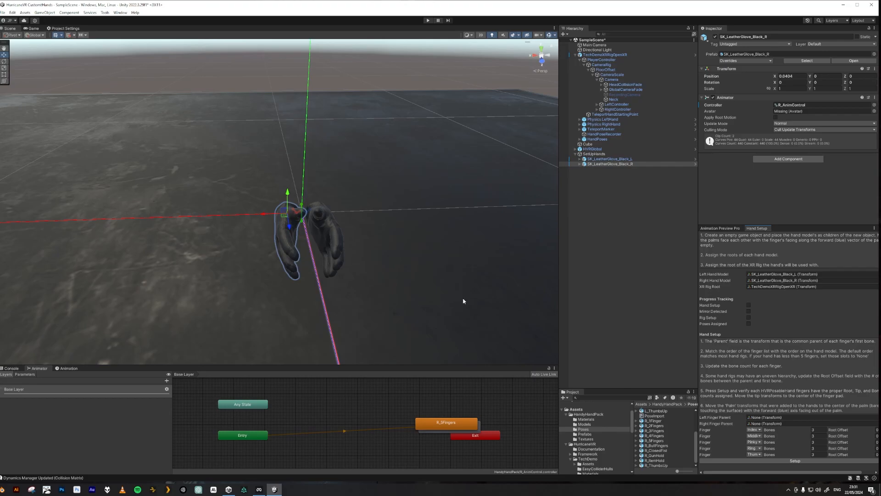
{"action": "left_click", "coordinate": [580, 166]}
{"action": "left_click", "coordinate": [580, 164], "text": "alt"}
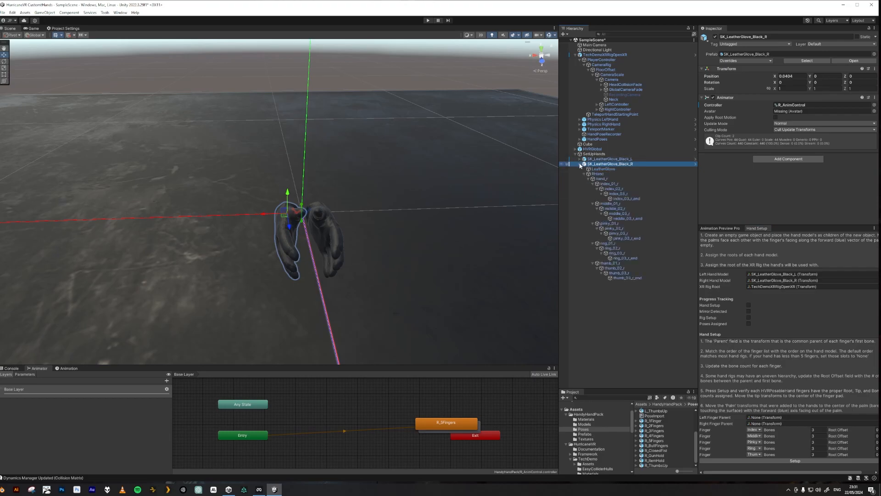
{"action": "left_click", "coordinate": [580, 159], "text": "alt"}
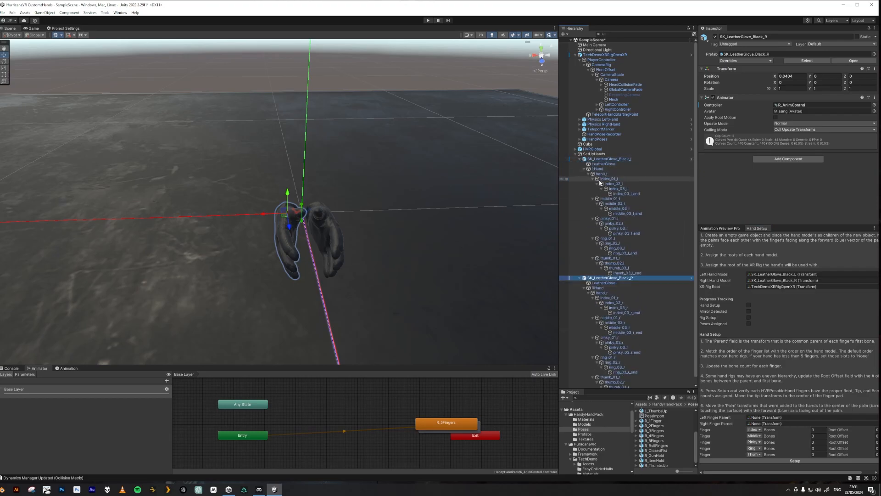
Step: Collapse the left glove's finger bones and assign hand_l as the Left Finger Parent and hand_r as the Right Finger Parent
{"action": "left_click", "coordinate": [592, 178]}
{"action": "left_click", "coordinate": [592, 183]}
{"action": "left_click", "coordinate": [592, 189]}
{"action": "left_click", "coordinate": [593, 194]}
{"action": "left_click", "coordinate": [593, 198]}
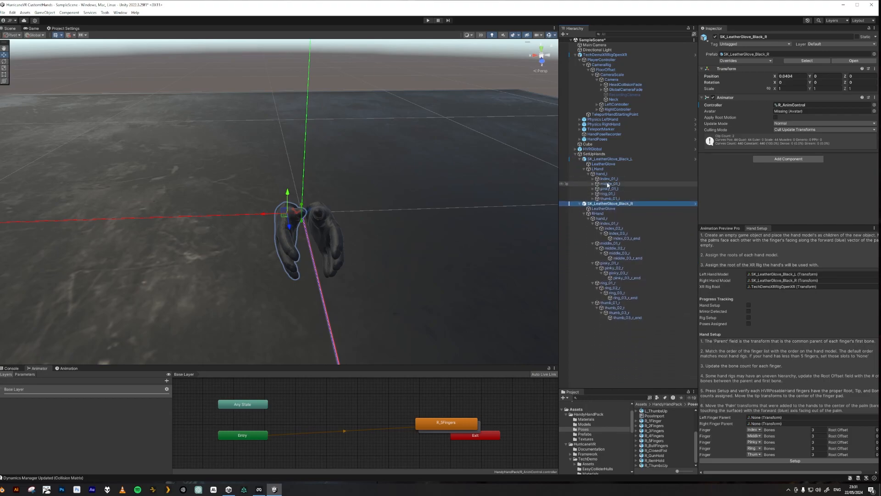
{"action": "left_click", "coordinate": [600, 174]}
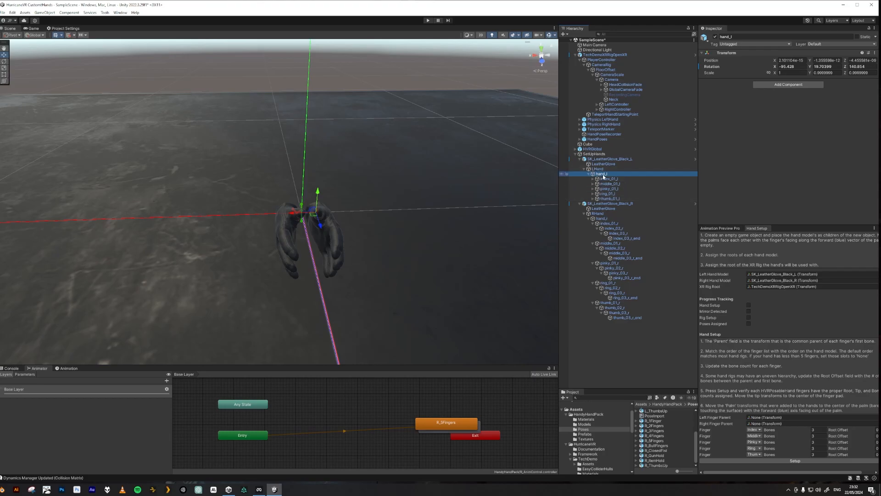
{"action": "left_click_drag", "start_coordinate": [604, 176], "coordinate": [764, 419]}
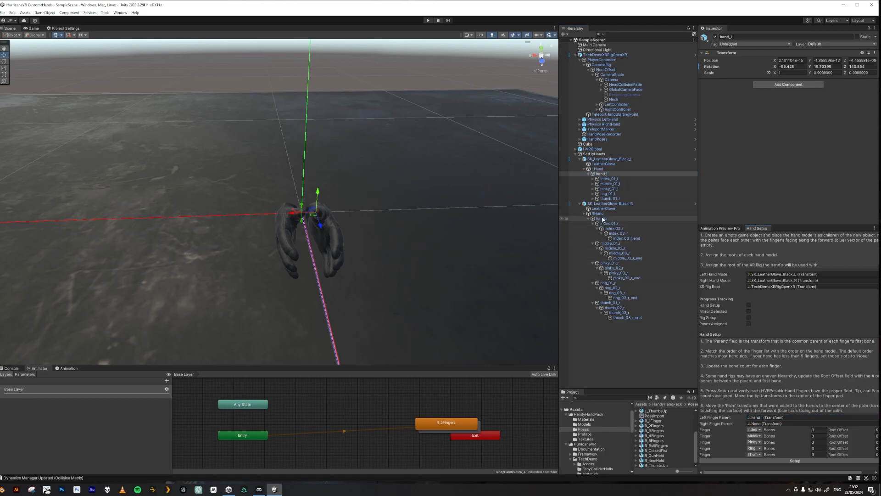
{"action": "left_click_drag", "start_coordinate": [604, 220], "coordinate": [762, 427]}
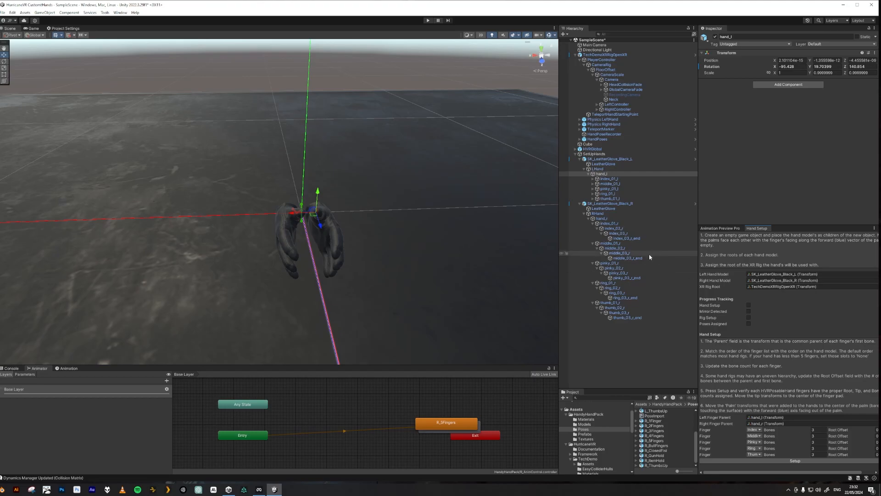
Step: Check the right index finger's bone chain down to index_03_r_end and run Setup for the hands
{"action": "left_click", "coordinate": [605, 234]}
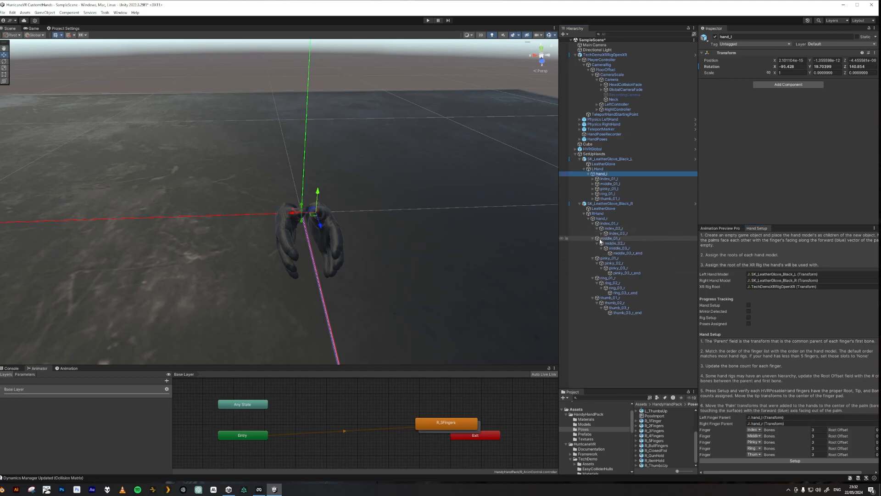
{"action": "left_click", "coordinate": [601, 233]}
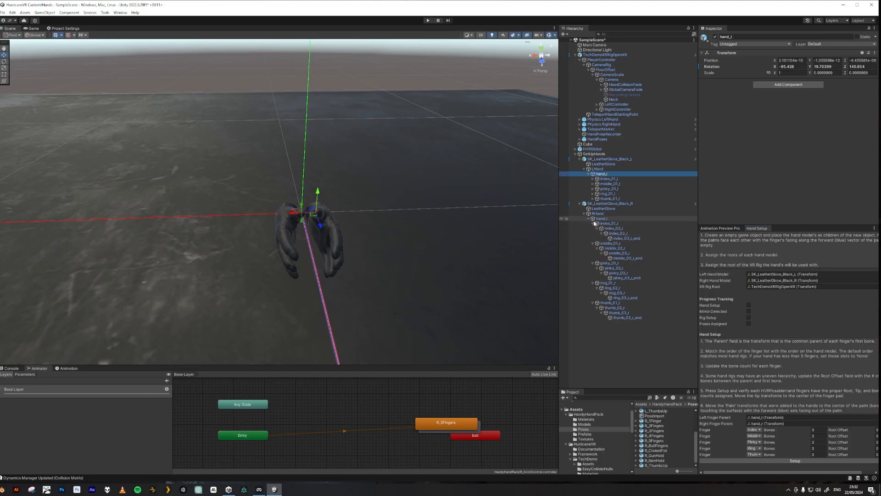
{"action": "left_click", "coordinate": [628, 238]}
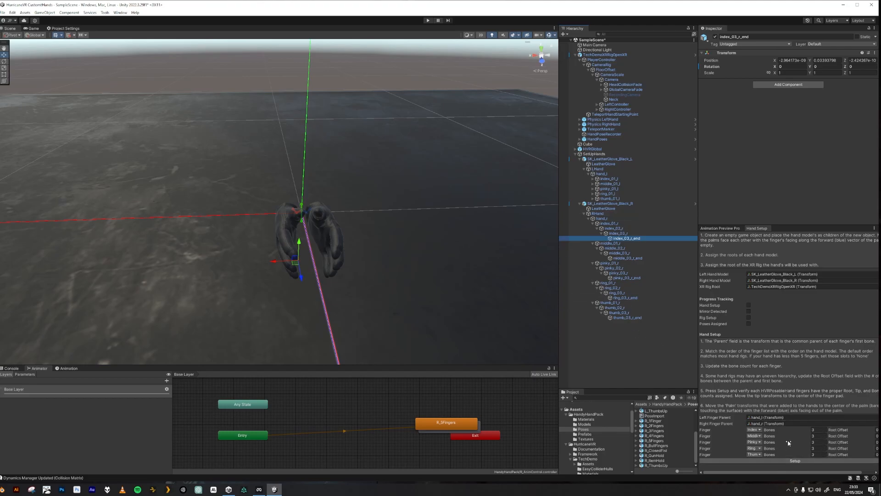
{"action": "left_click", "coordinate": [797, 460]}
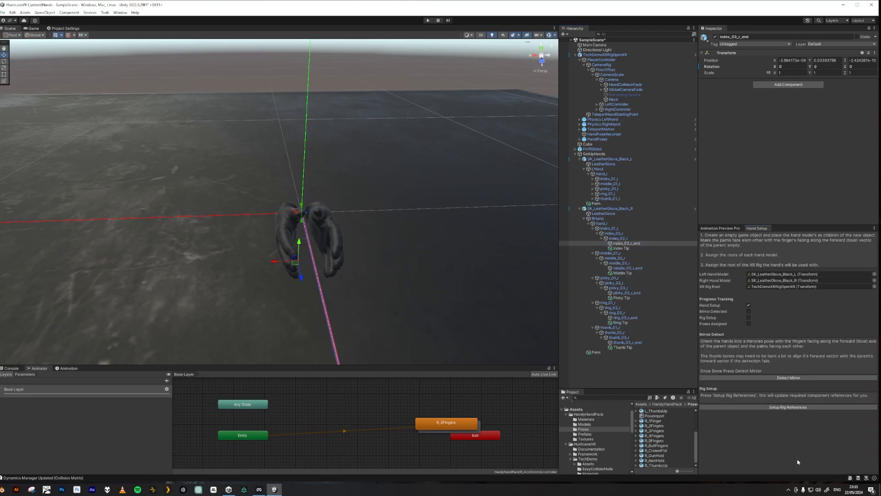
Step: Select the Palm transforms of both gloves and move them together along Z to about 0.0721
{"action": "left_click", "coordinate": [589, 174], "text": "alt"}
{"action": "scroll", "coordinate": [624, 217], "scroll_direction": "down", "scroll_amount": 3}
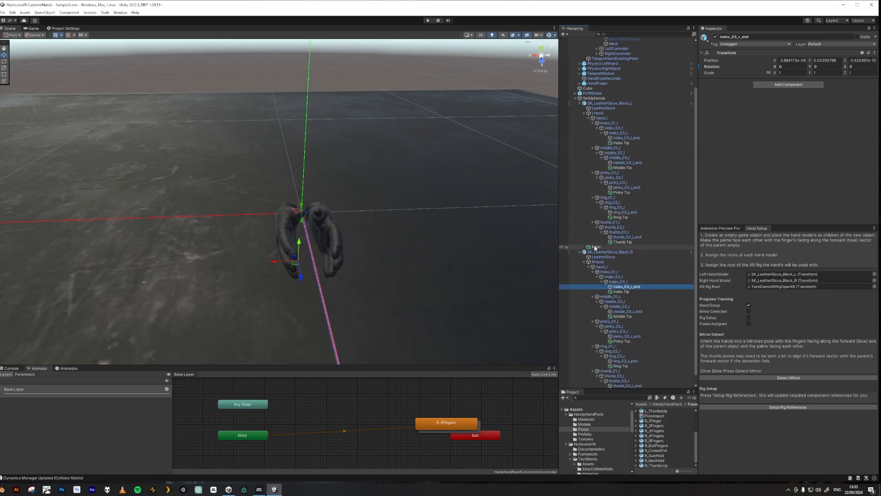
{"action": "left_click", "coordinate": [595, 247]}
{"action": "scroll", "coordinate": [597, 257], "scroll_direction": "down", "scroll_amount": 1}
{"action": "left_click", "coordinate": [597, 386], "text": "ctrl"}
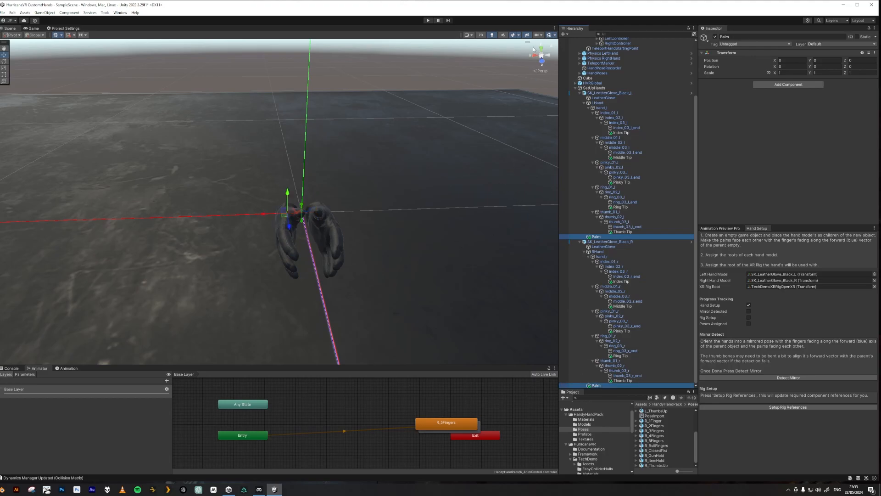
{"action": "left_click", "coordinate": [541, 48]}
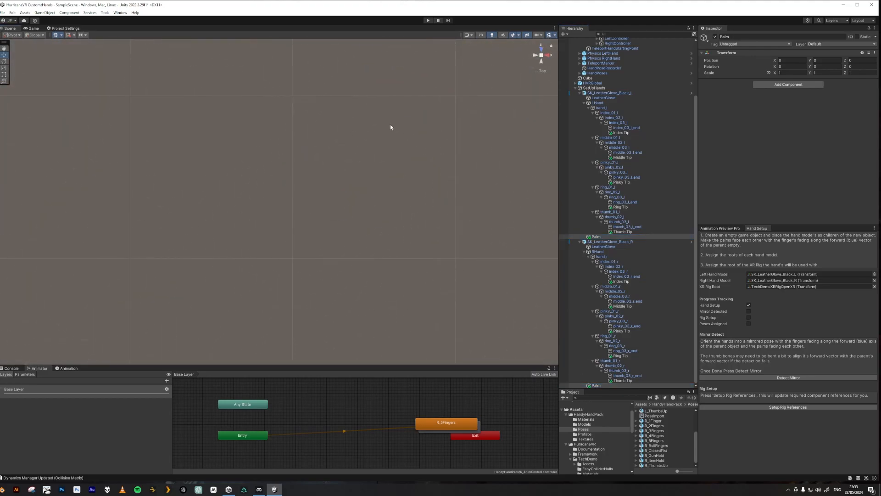
{"action": "key", "text": "f"}
{"action": "scroll", "coordinate": [350, 213], "scroll_direction": "down", "scroll_amount": 2}
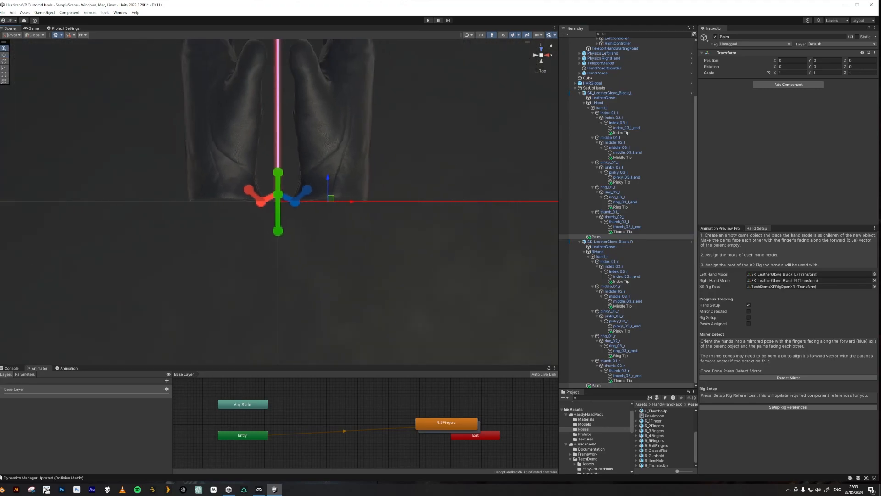
{"action": "right_click_drag", "start_coordinate": [350, 276], "coordinate": [198, 283], "text": "alt"}
{"action": "middle_click_drag", "start_coordinate": [398, 232], "coordinate": [400, 318]}
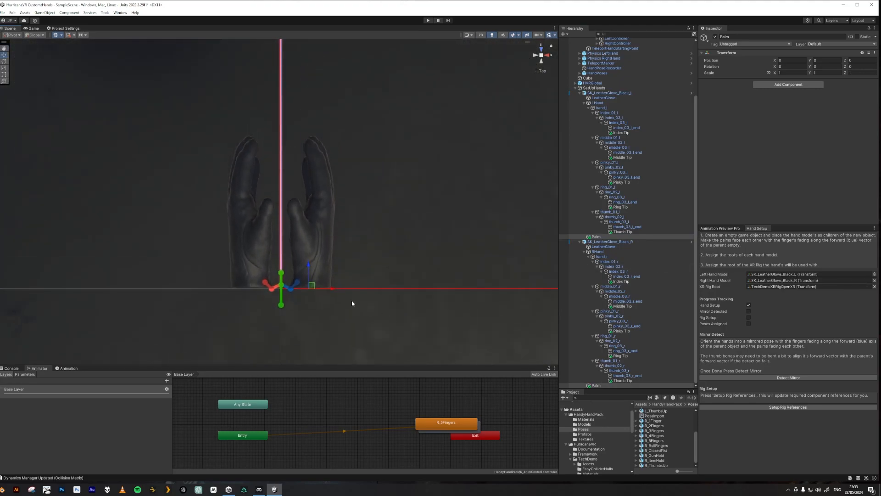
{"action": "left_click_drag", "start_coordinate": [309, 267], "coordinate": [312, 210]}
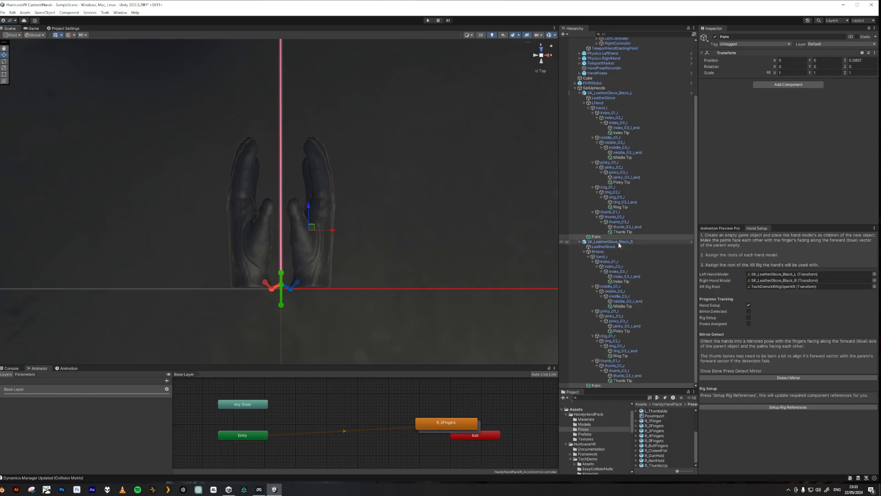
{"action": "left_click_drag", "start_coordinate": [546, 230], "coordinate": [413, 183], "text": "alt"}
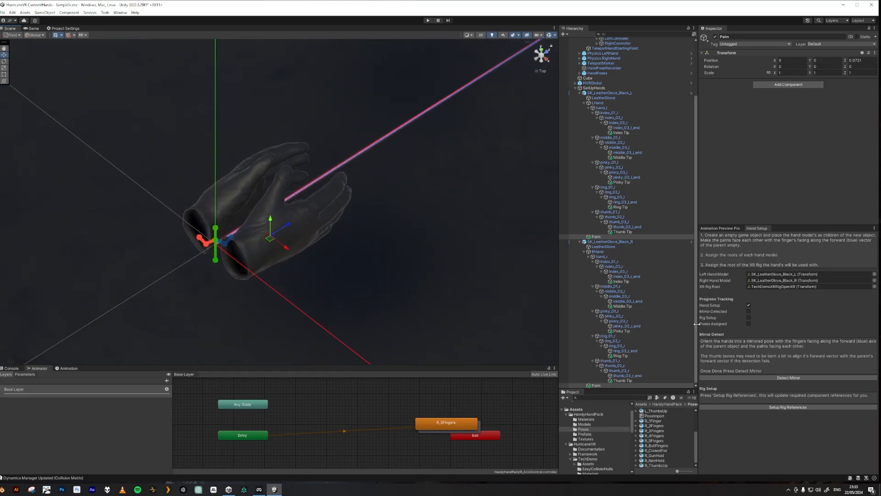
Step: Try to rotate the left glove's Palm transform with the gizmo in global orientation
{"action": "left_click", "coordinate": [593, 237]}
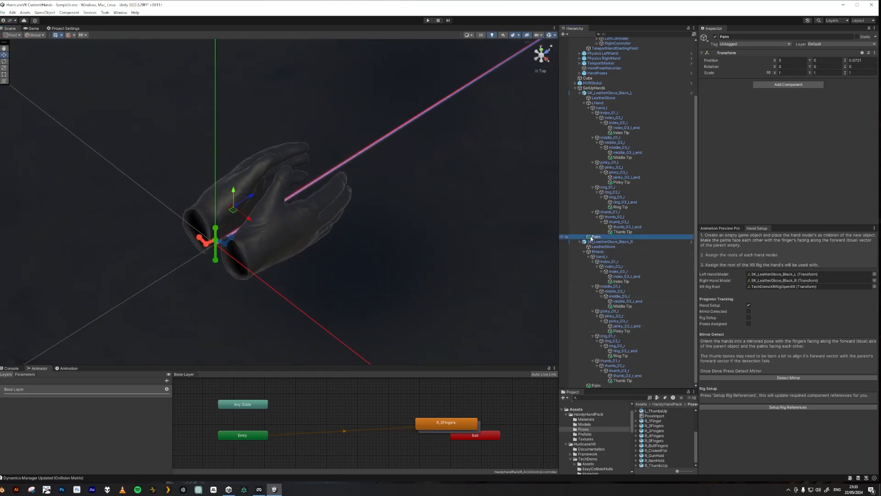
{"action": "key", "text": "e"}
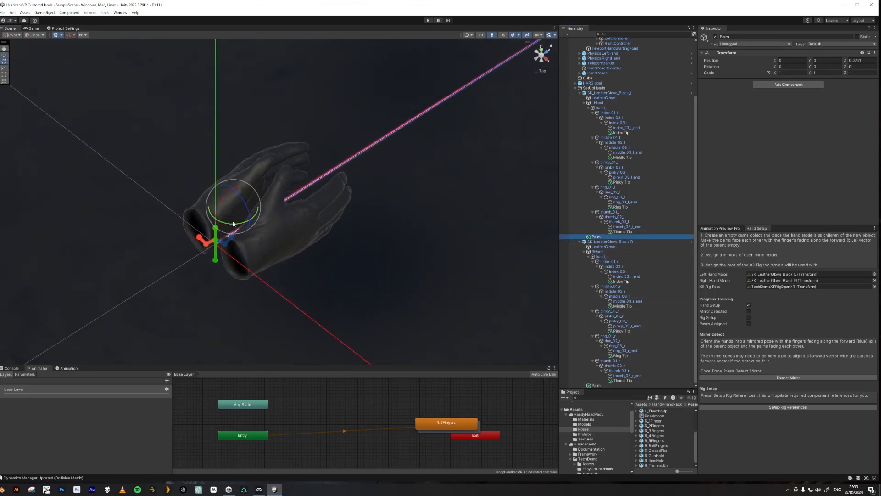
{"action": "key", "text": "w"}
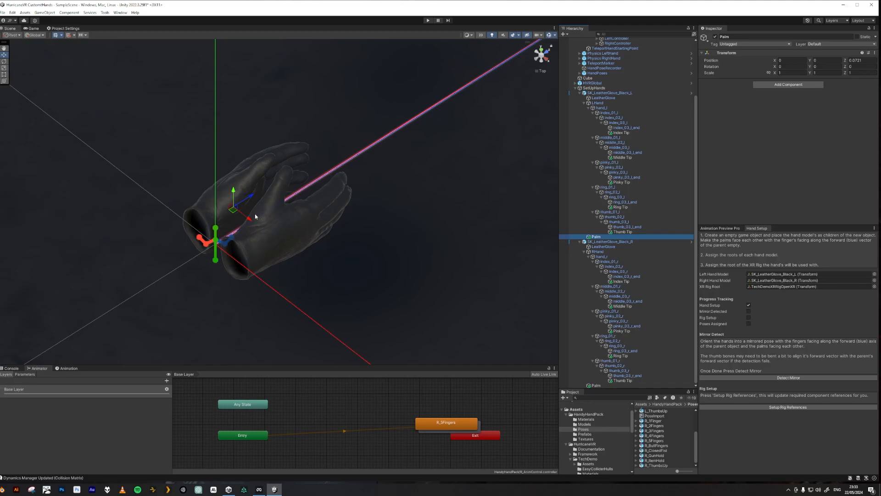
{"action": "key", "text": "e"}
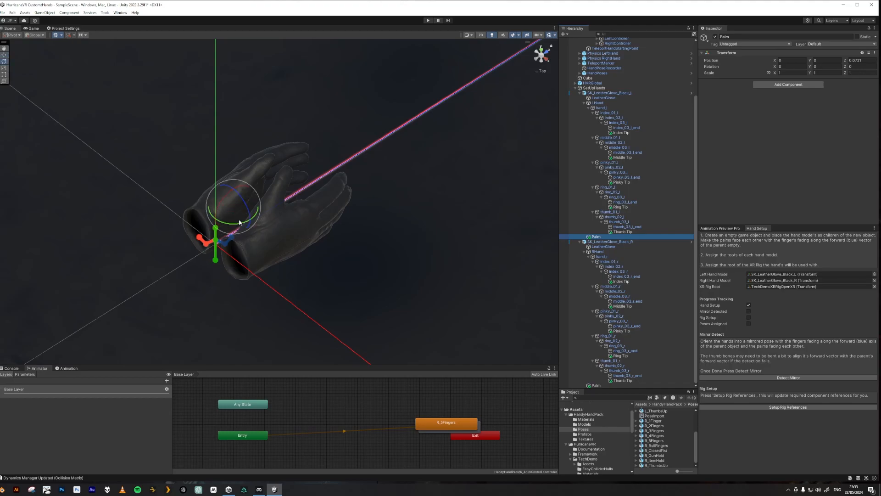
{"action": "left_click_drag", "start_coordinate": [239, 215], "coordinate": [163, 234], "text": "alt"}
{"action": "key", "text": "w"}
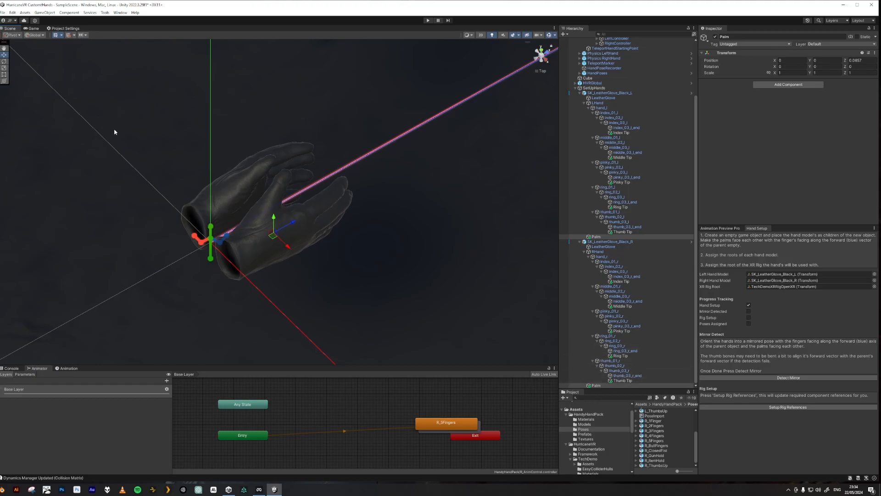
Step: Switch the gizmo to local orientation and rotate the left glove's Palm about Y so its forward axis points out of the palm
{"action": "key", "text": "x"}
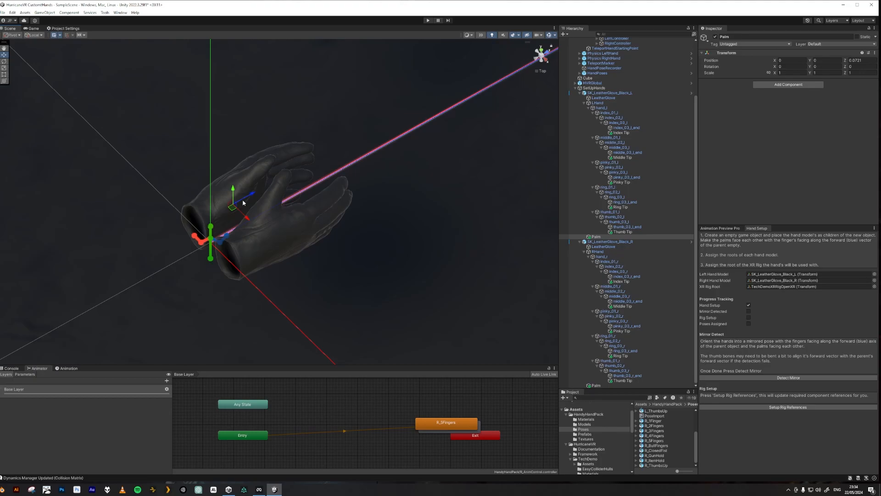
{"action": "key", "text": "e"}
{"action": "left_click_drag", "start_coordinate": [243, 223], "coordinate": [171, 236]}
{"action": "key", "text": "w"}
Step: Rotate the right glove's Palm about its Y axis to -90 degrees
{"action": "left_click", "coordinate": [595, 385]}
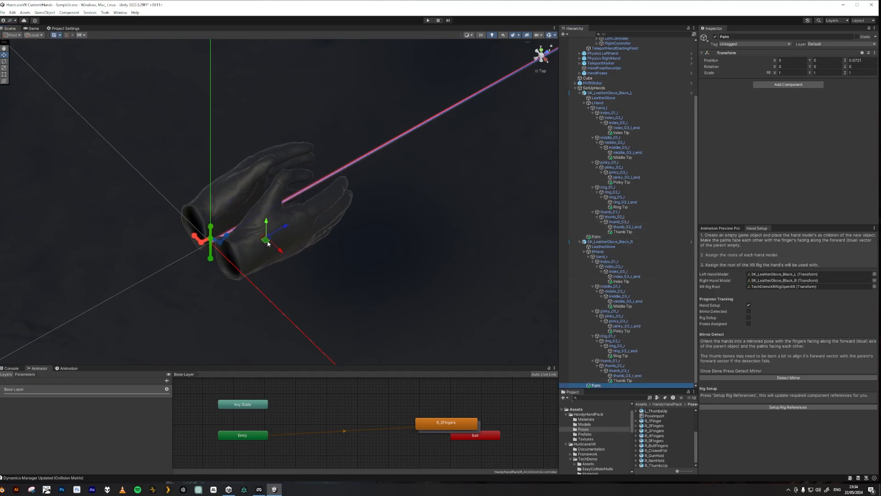
{"action": "key", "text": "e"}
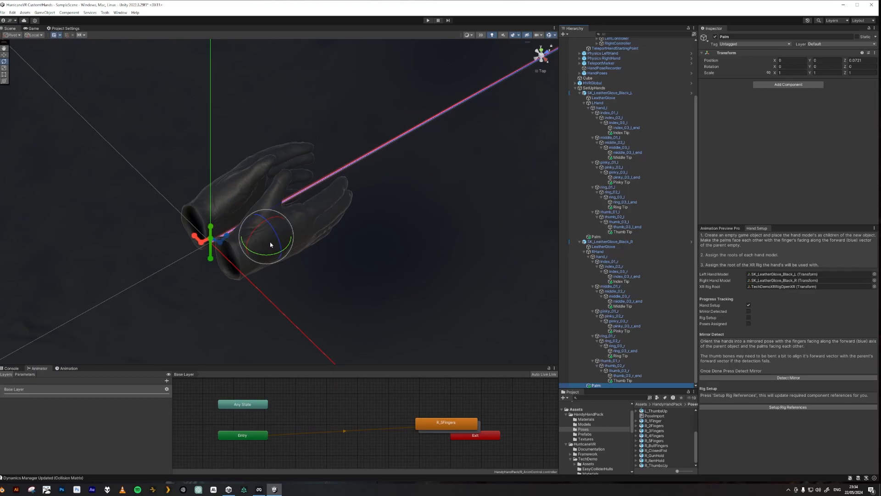
{"action": "left_click_drag", "start_coordinate": [264, 255], "coordinate": [335, 261]}
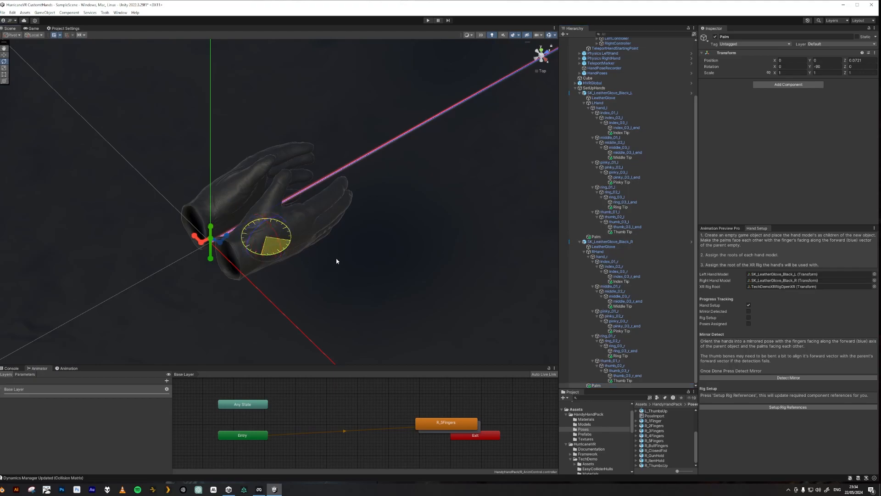
{"action": "left_click_drag", "start_coordinate": [336, 261], "coordinate": [337, 261]}
{"action": "key", "text": "w"}
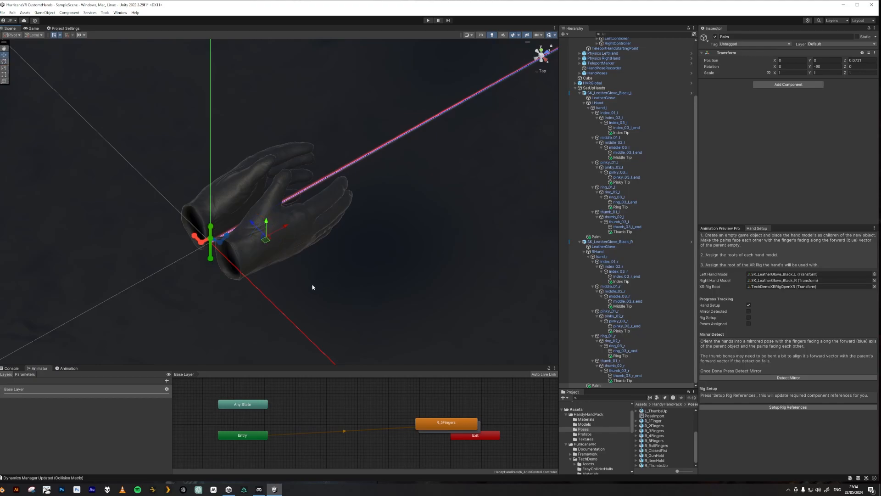
{"action": "left_click_drag", "start_coordinate": [396, 243], "coordinate": [423, 281], "text": "alt"}
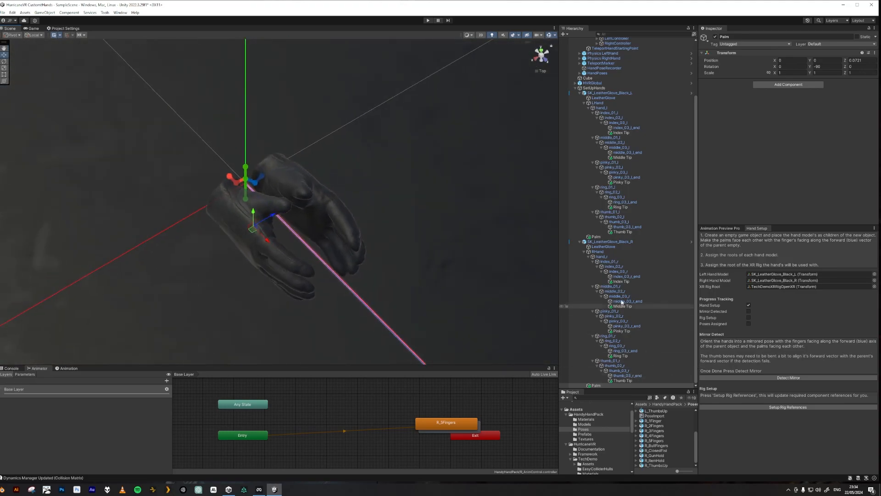
Step: Select the left glove's Index Tip, move it along Y to about 0.0206 and rotate it about Y to about 14.18 degrees
{"action": "left_click", "coordinate": [620, 133]}
{"action": "mouse_move", "coordinate": [398, 317]}
{"action": "left_mouse_down", "text": "alt"}
{"action": "mouse_move", "coordinate": [401, 287]}
{"action": "mouse_move", "coordinate": [393, 303]}
{"action": "left_mouse_up", "text": "alt"}
{"action": "middle_click_drag", "start_coordinate": [392, 205], "coordinate": [392, 189], "text": "shift"}
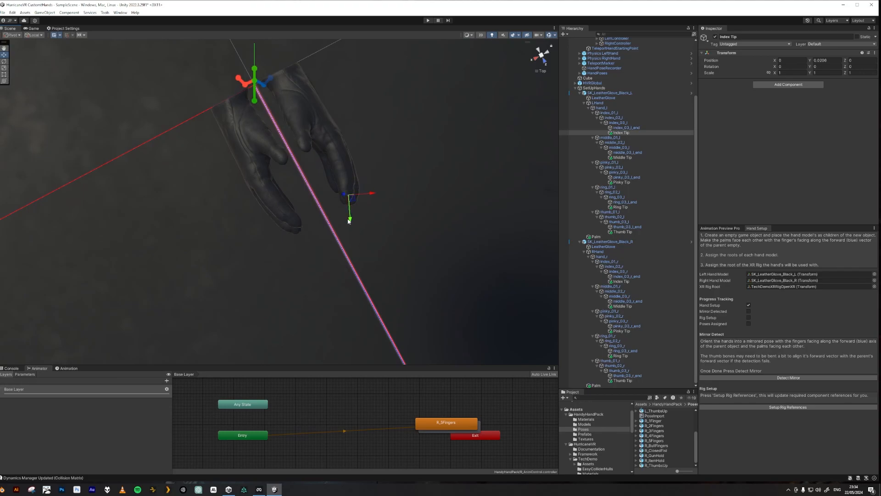
{"action": "left_click_drag", "start_coordinate": [358, 197], "coordinate": [370, 196]}
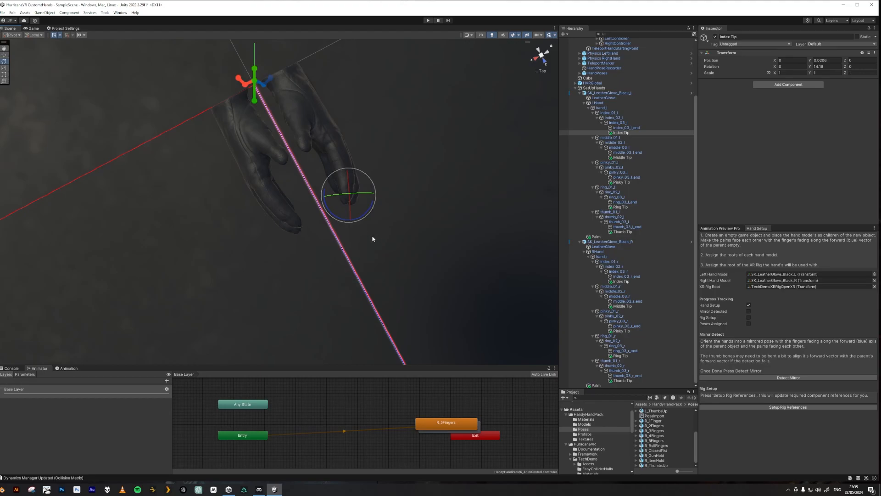
{"action": "left_click_drag", "start_coordinate": [403, 241], "coordinate": [253, 101], "text": "alt"}
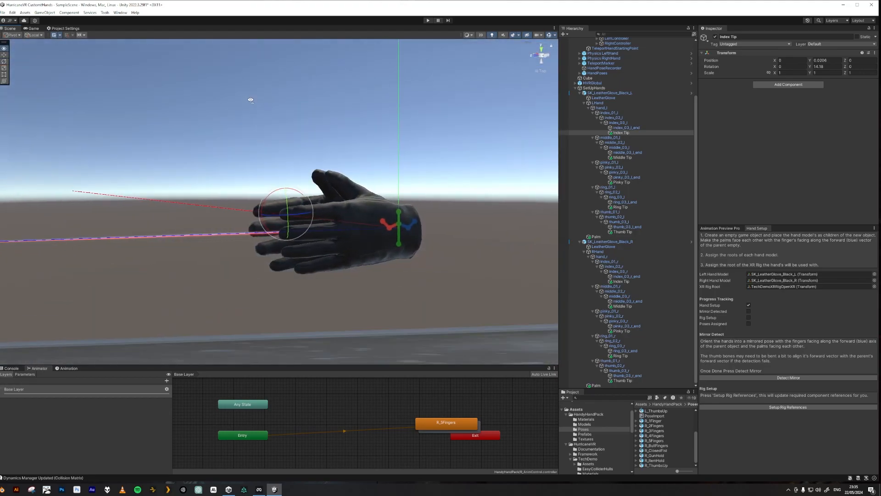
Step: Move the left glove's Index Tip onto the fingertip at about X -0.0008, Y 0.0234, Z -0.0023
{"action": "key", "text": "w"}
{"action": "left_click_drag", "start_coordinate": [290, 239], "coordinate": [267, 231], "text": "alt"}
{"action": "left_click_drag", "start_coordinate": [265, 189], "coordinate": [267, 192]}
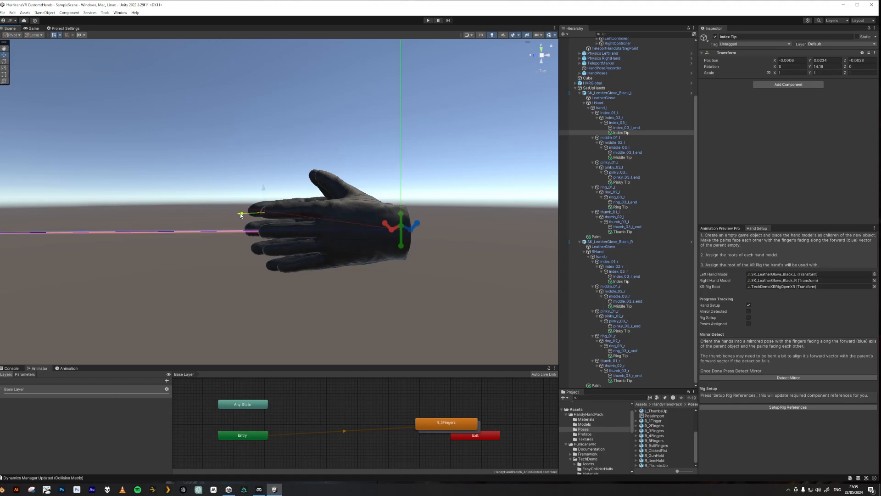
{"action": "left_click_drag", "start_coordinate": [271, 201], "coordinate": [307, 340], "text": "alt"}
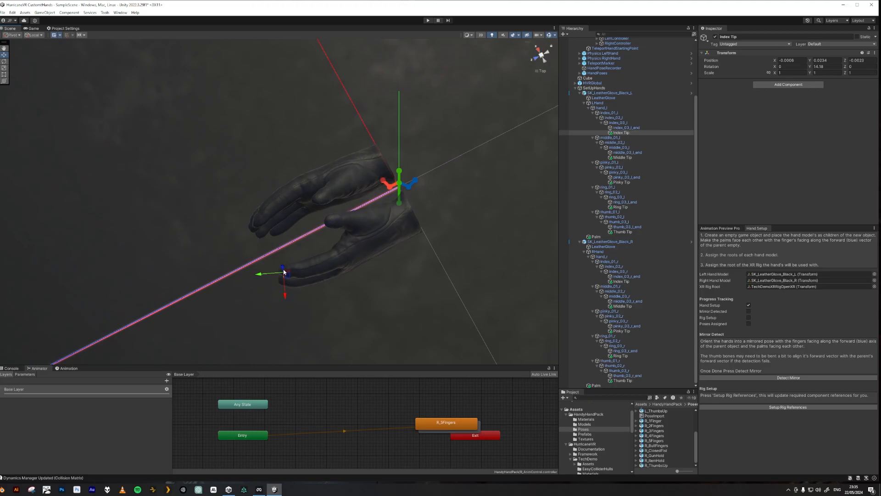
{"action": "left_click_drag", "start_coordinate": [351, 307], "coordinate": [305, 271], "text": "alt"}
{"action": "left_click_drag", "start_coordinate": [366, 269], "coordinate": [338, 255], "text": "alt"}
{"action": "right_click_drag", "start_coordinate": [289, 279], "coordinate": [457, 280], "text": "alt"}
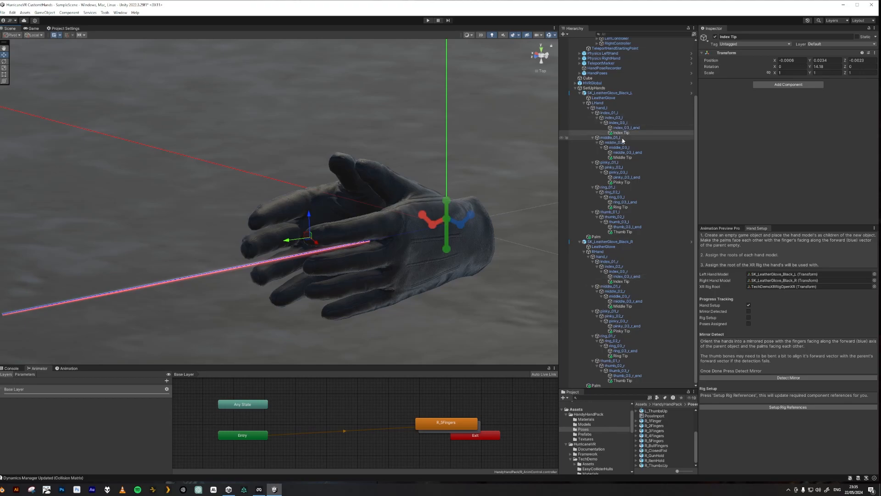
Step: Copy the left glove's Index Tip transform and paste its component values onto the right glove's Index Tip
{"action": "right_click", "coordinate": [733, 53]}
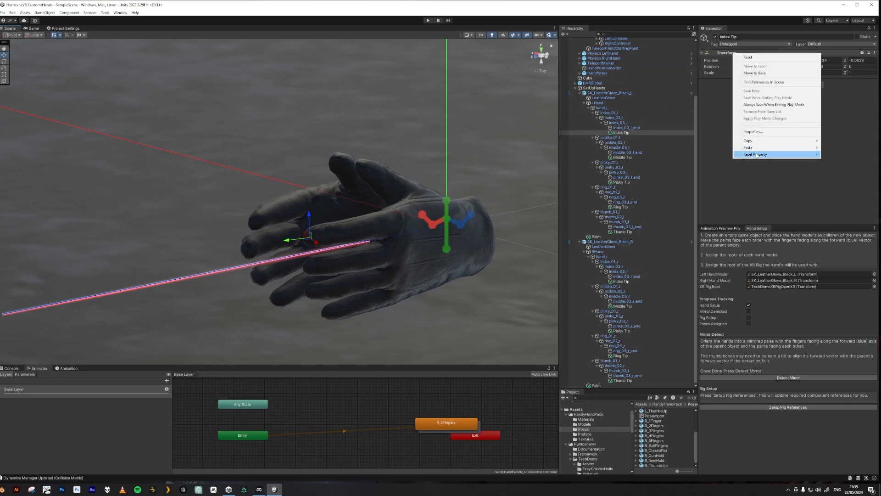
{"action": "mouse_move", "coordinate": [758, 139]}
{"action": "left_click", "coordinate": [846, 172]}
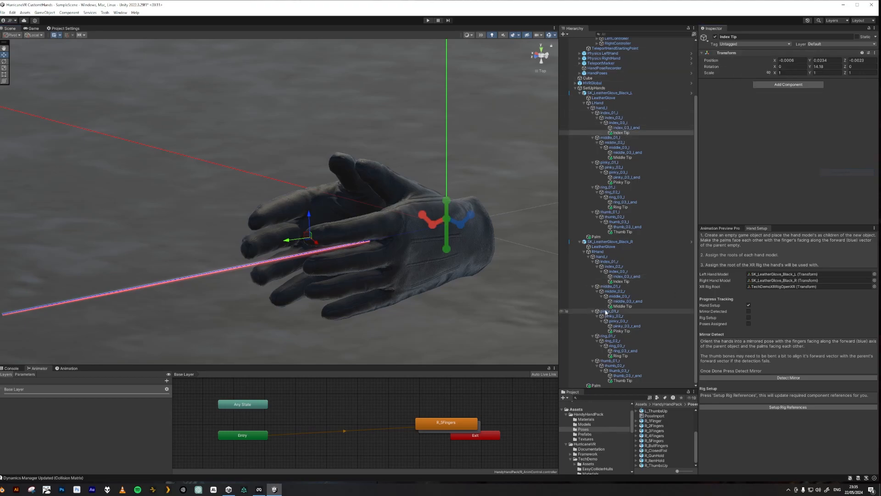
{"action": "left_click", "coordinate": [620, 281]}
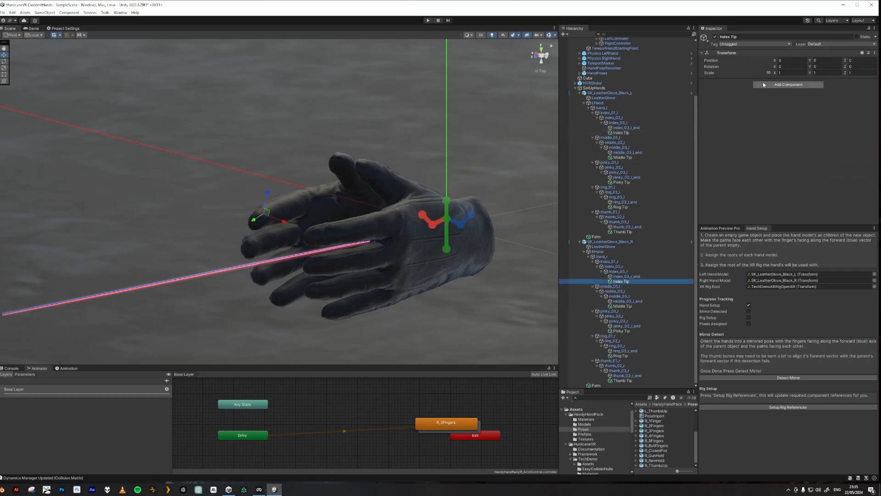
{"action": "right_click", "coordinate": [732, 53]}
{"action": "mouse_move", "coordinate": [753, 148]}
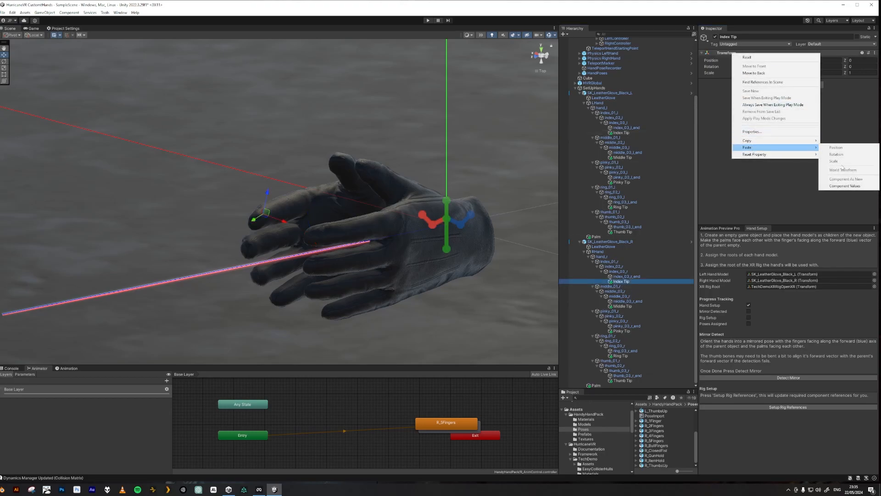
{"action": "left_click", "coordinate": [835, 185]}
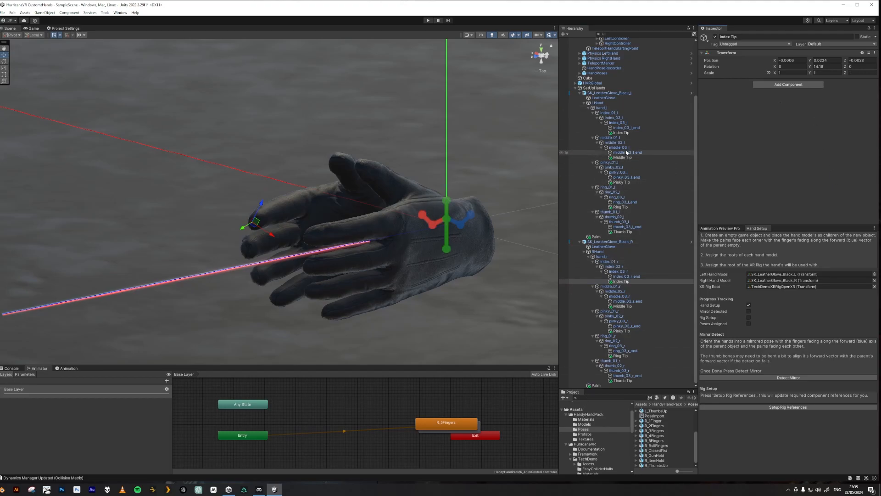
Step: Mirror the right glove's Index Tip by setting Y rotation to -14.18, X position to 0.0008 and Z position to 0.0023
{"action": "left_click", "coordinate": [622, 132]}
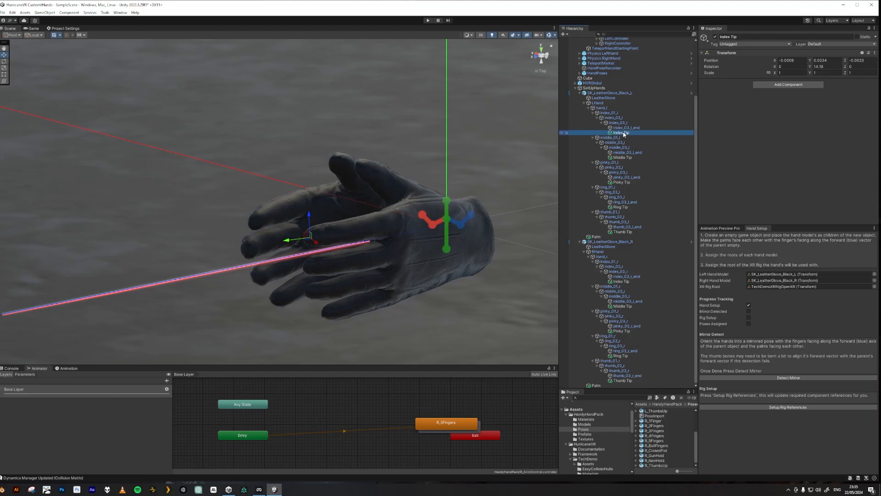
{"action": "left_click_drag", "start_coordinate": [257, 277], "coordinate": [374, 350], "text": "alt"}
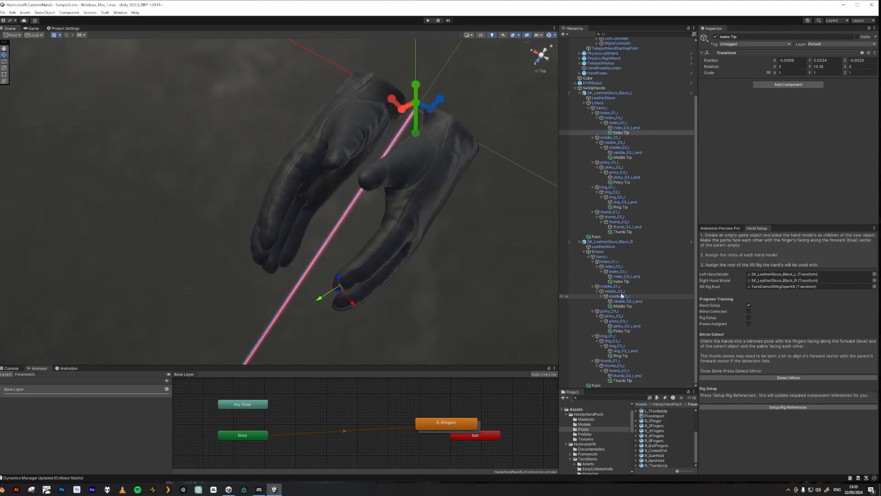
{"action": "left_click", "coordinate": [623, 281]}
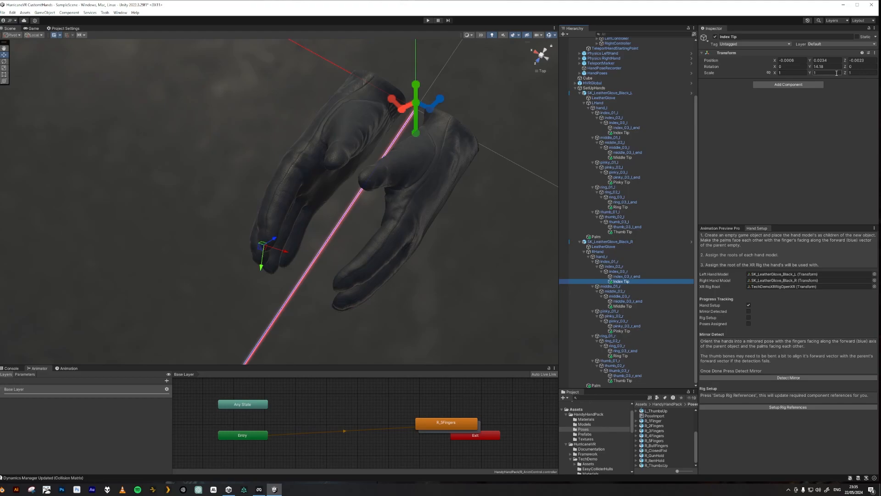
{"action": "left_click", "coordinate": [816, 67]}
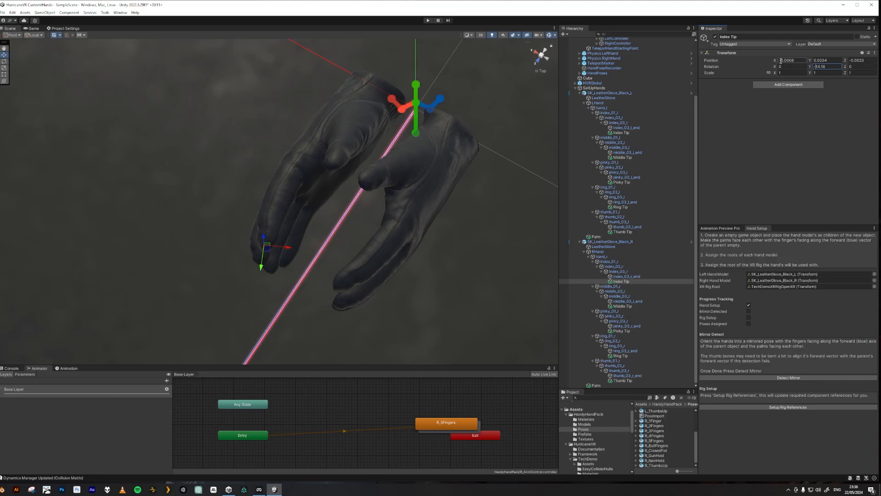
{"action": "left_click_drag", "start_coordinate": [442, 281], "coordinate": [470, 309], "text": "alt"}
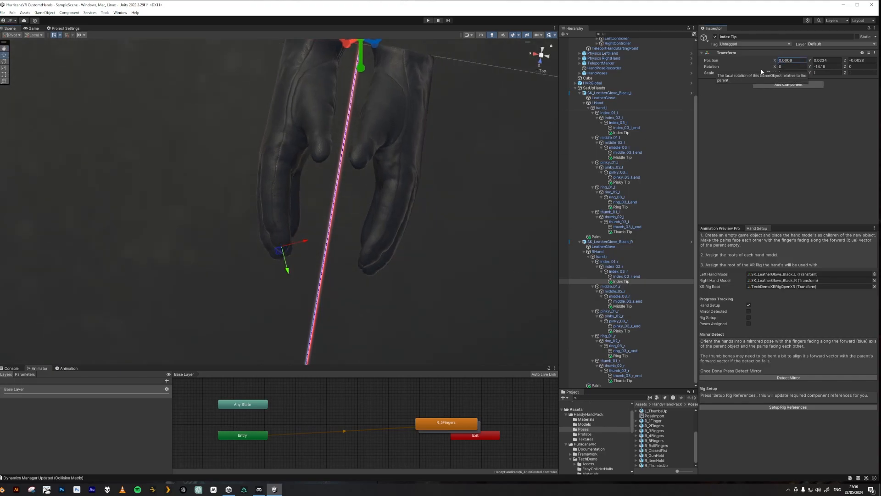
{"action": "left_click", "coordinate": [852, 60]}
{"action": "key", "text": "BackSpace"}
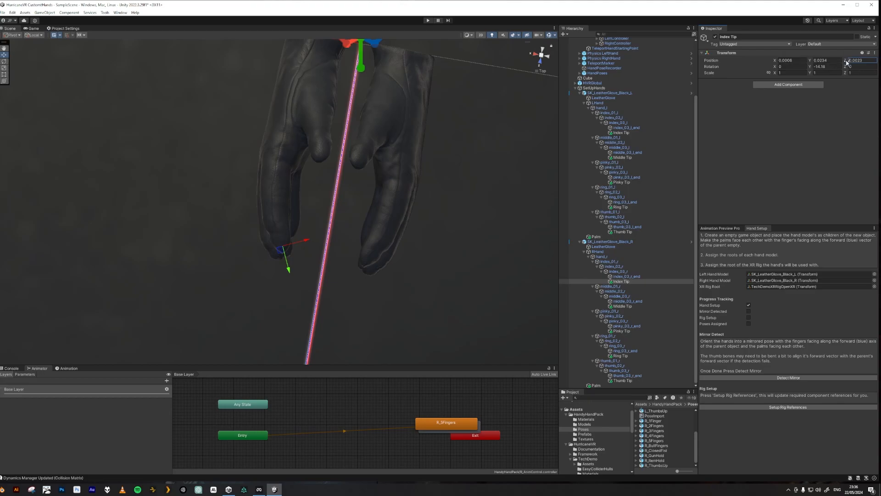
{"action": "left_click_drag", "start_coordinate": [438, 291], "coordinate": [446, 220], "text": "alt"}
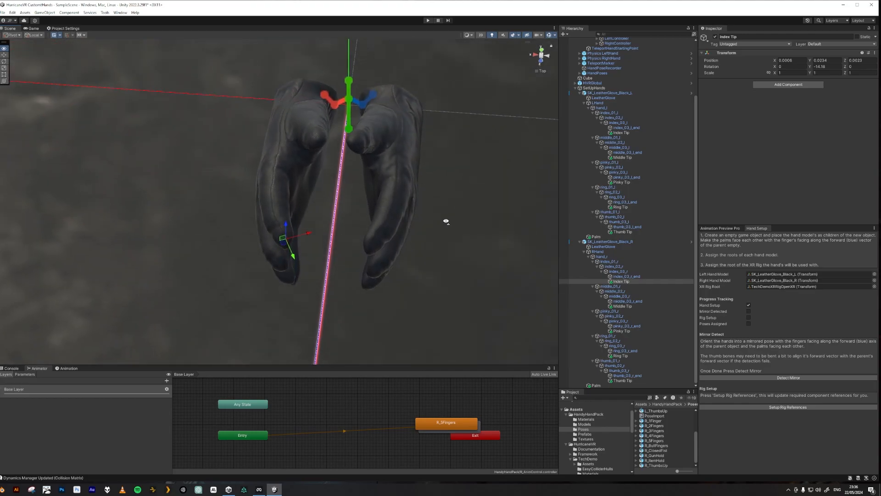
Step: Rotate and move the left glove's Middle Tip so it sits aligned on the fingertip
{"action": "left_click", "coordinate": [642, 157]}
{"action": "left_click_drag", "start_coordinate": [417, 342], "coordinate": [256, 193], "text": "alt"}
{"action": "left_click_drag", "start_coordinate": [295, 237], "coordinate": [441, 294], "text": "alt"}
{"action": "key", "text": "e"}
{"action": "left_click_drag", "start_coordinate": [399, 236], "coordinate": [402, 239]}
{"action": "key", "text": "w"}
{"action": "left_click_drag", "start_coordinate": [411, 212], "coordinate": [414, 212]}
{"action": "left_click_drag", "start_coordinate": [425, 202], "coordinate": [287, 204], "text": "alt"}
Step: Copy the left glove's Middle Tip transform and paste its component values onto the right glove's Middle Tip
{"action": "right_click", "coordinate": [731, 52]}
{"action": "mouse_move", "coordinate": [748, 138]}
{"action": "left_click", "coordinate": [838, 170]}
{"action": "left_click", "coordinate": [622, 306]}
{"action": "right_click", "coordinate": [726, 55]}
{"action": "left_click", "coordinate": [821, 151]}
Step: Set the right glove's Middle Tip Z rotation to -4.106
{"action": "left_click_drag", "start_coordinate": [349, 221], "coordinate": [285, 256], "text": "alt"}
{"action": "left_click", "coordinate": [849, 67]}
{"action": "type", "text": "-4.106"}
{"action": "key", "text": "Return"}
{"action": "left_click_drag", "start_coordinate": [321, 207], "coordinate": [358, 298], "text": "alt"}
Step: Place the left glove's Pinky Tip at about Y 0.0193, Z 0.0037 and rotate it about Z to about -7.312 degrees
{"action": "double_click", "coordinate": [621, 182]}
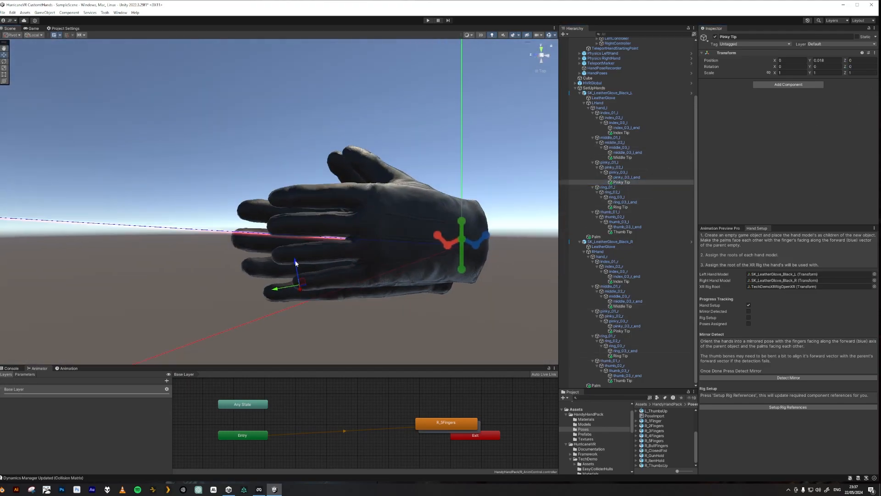
{"action": "left_click_drag", "start_coordinate": [295, 262], "coordinate": [294, 258]}
{"action": "left_click_drag", "start_coordinate": [275, 287], "coordinate": [273, 287]}
{"action": "left_click_drag", "start_coordinate": [284, 287], "coordinate": [442, 328], "text": "alt"}
{"action": "key", "text": "e"}
{"action": "left_click_drag", "start_coordinate": [396, 301], "coordinate": [397, 192]}
{"action": "key", "text": "w"}
{"action": "left_click_drag", "start_coordinate": [397, 257], "coordinate": [299, 294], "text": "alt"}
Step: Paste the left Pinky Tip's transform values onto the right Pinky Tip and mirror them with Z position -0.0037 and Z rotation 7.312
{"action": "right_click", "coordinate": [731, 54]}
{"action": "mouse_move", "coordinate": [753, 144]}
{"action": "left_click", "coordinate": [836, 174]}
{"action": "left_click", "coordinate": [621, 331]}
{"action": "right_click", "coordinate": [731, 54]}
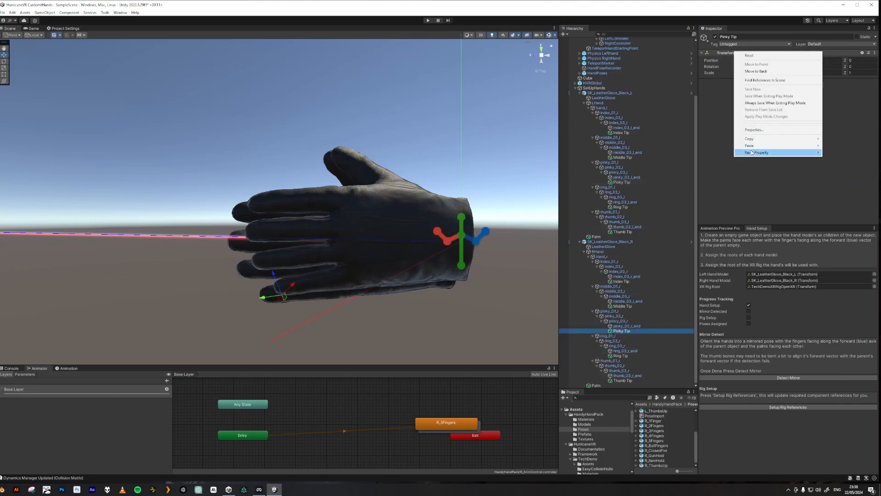
{"action": "left_click", "coordinate": [700, 184]}
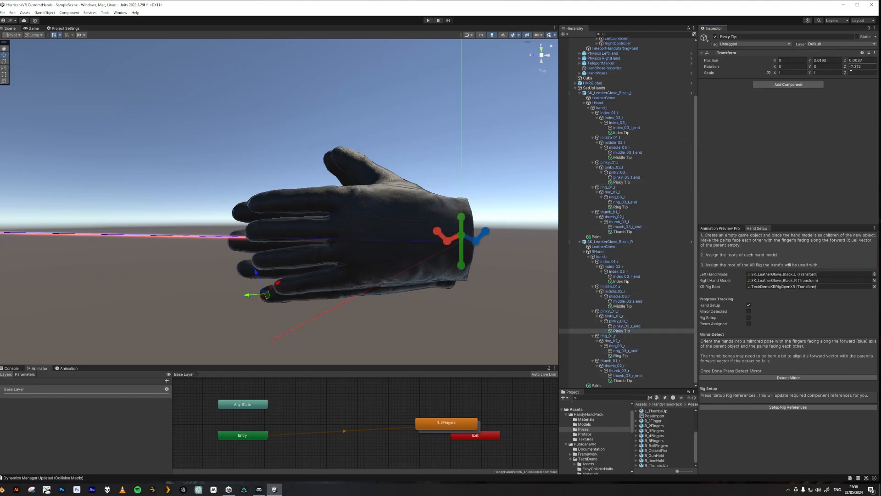
{"action": "left_click_drag", "start_coordinate": [256, 297], "coordinate": [337, 292], "text": "alt"}
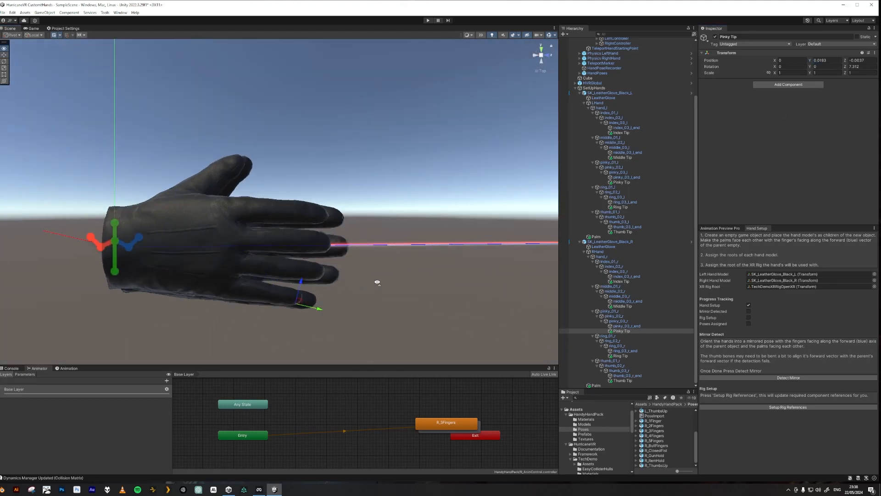
Step: Compare the Pinky Tips of both gloves and correct the right glove's Pinky Tip Z position to 0.0023
{"action": "left_click", "coordinate": [621, 182]}
{"action": "mouse_move", "coordinate": [340, 287]}
{"action": "left_mouse_down", "text": "alt"}
{"action": "mouse_move", "coordinate": [276, 285]}
{"action": "mouse_move", "coordinate": [339, 284]}
{"action": "left_mouse_up", "text": "alt"}
{"action": "left_click", "coordinate": [621, 331]}
{"action": "left_click_drag", "start_coordinate": [371, 318], "coordinate": [361, 315], "text": "alt"}
{"action": "left_click_drag", "start_coordinate": [301, 278], "coordinate": [197, 317]}
{"action": "left_click", "coordinate": [621, 183]}
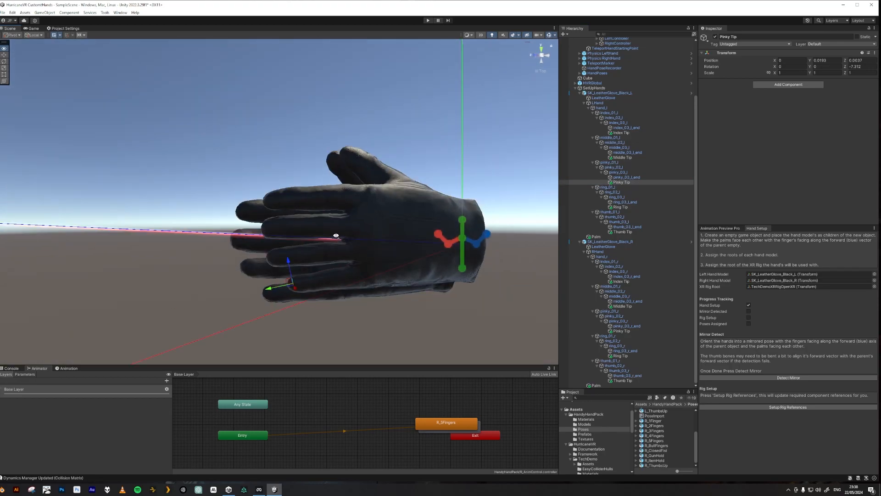
{"action": "left_click", "coordinate": [633, 331]}
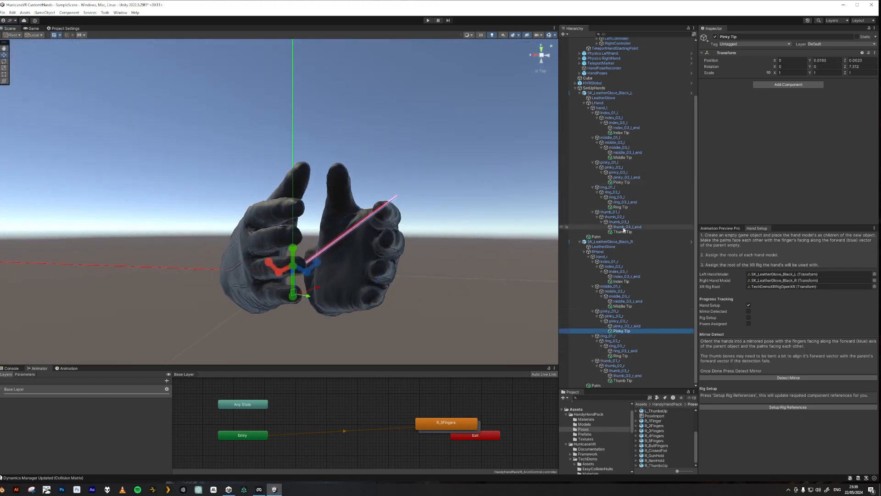
Step: Set the left glove's Pinky Tip Z position to 0.0023 and compare it with the right glove's
{"action": "left_click", "coordinate": [626, 182]}
{"action": "left_click", "coordinate": [856, 60]}
{"action": "left_click", "coordinate": [621, 330]}
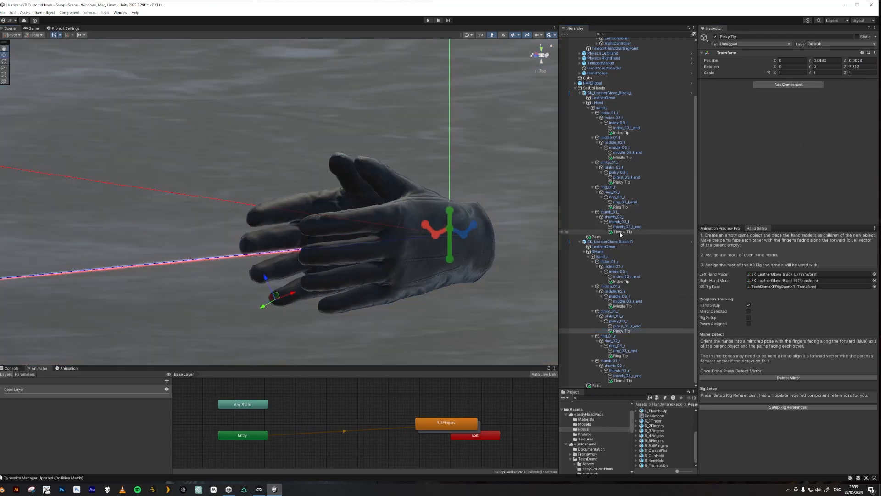
{"action": "left_click", "coordinate": [622, 182]}
{"action": "left_click_drag", "start_coordinate": [551, 323], "coordinate": [396, 280], "text": "alt"}
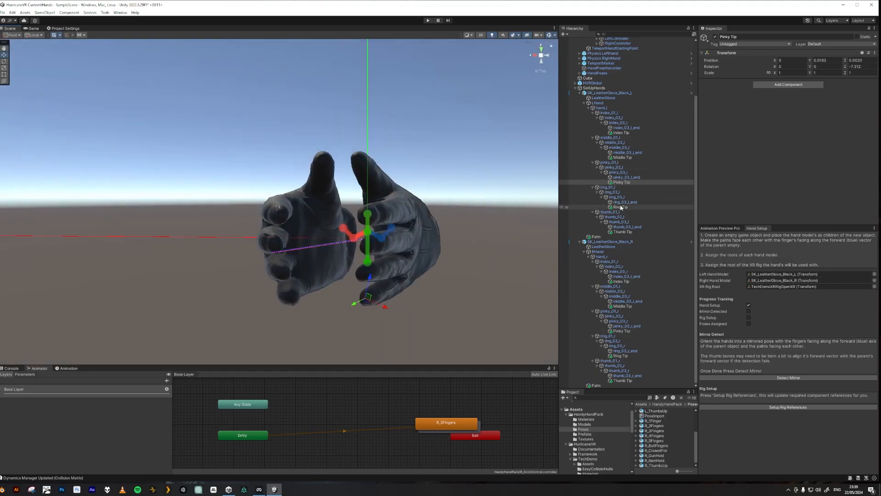
Step: Align the left glove's Ring Tip with the fingertip and copy its transform values onto the right glove's Ring Tip
{"action": "double_click", "coordinate": [621, 207]}
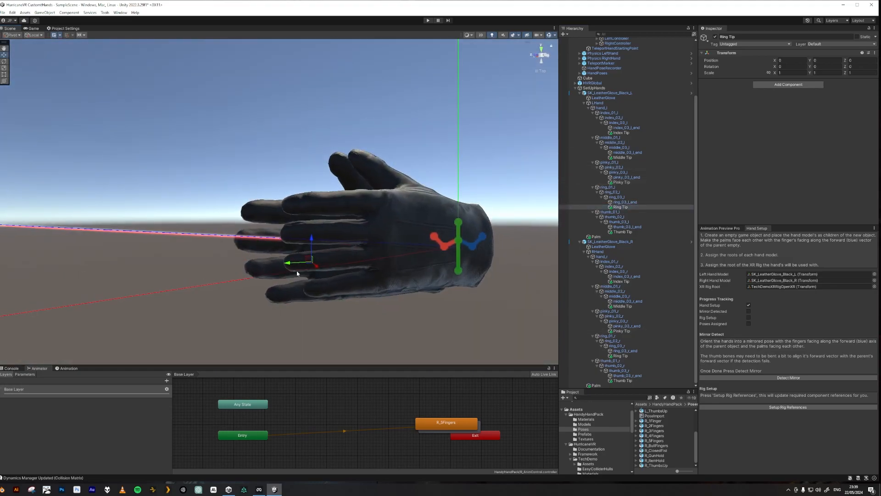
{"action": "left_click_drag", "start_coordinate": [386, 321], "coordinate": [295, 182], "text": "alt"}
{"action": "right_click", "coordinate": [728, 54]}
{"action": "left_click", "coordinate": [743, 139]}
{"action": "left_click", "coordinate": [620, 355]}
{"action": "right_click", "coordinate": [728, 54]}
{"action": "left_click", "coordinate": [746, 146]}
Step: Set the right glove's Ring Tip Z rotation to -9.153 and fine-tune its Z position
{"action": "left_click", "coordinate": [850, 60]}
{"action": "left_click", "coordinate": [849, 67]}
{"action": "type", "text": "-9.153"}
{"action": "left_click_drag", "start_coordinate": [476, 212], "coordinate": [554, 220], "text": "alt"}
{"action": "left_click_drag", "start_coordinate": [321, 250], "coordinate": [323, 253]}
{"action": "left_click_drag", "start_coordinate": [859, 60], "coordinate": [870, 62]}
{"action": "left_click", "coordinate": [620, 206]}
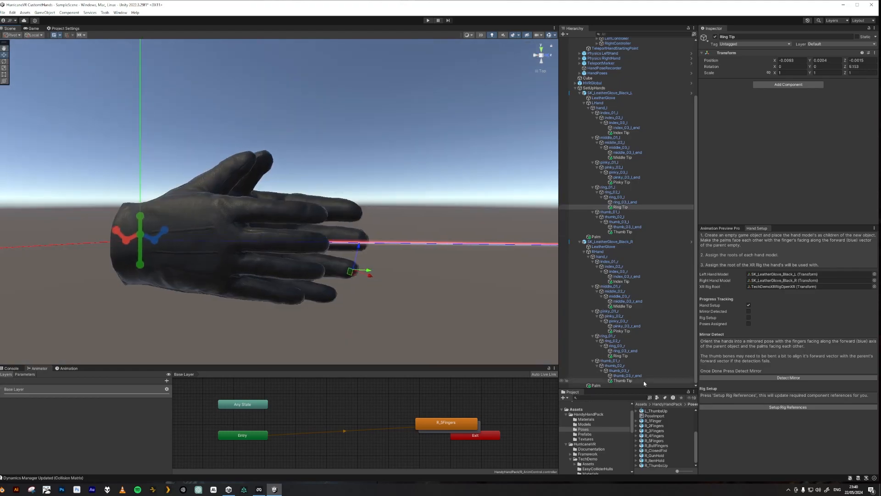
Step: Rotate and move the left glove's Thumb Tip so it sits aligned on the tip of the thumb
{"action": "left_click", "coordinate": [623, 232]}
{"action": "left_click_drag", "start_coordinate": [456, 248], "coordinate": [309, 145], "text": "alt"}
{"action": "key", "text": "e"}
{"action": "key", "text": "w"}
{"action": "left_click_drag", "start_coordinate": [309, 146], "coordinate": [483, 134], "text": "alt"}
Step: Copy the left glove's Thumb Tip transform and paste its component values onto the right glove's Thumb Tip
{"action": "right_click", "coordinate": [724, 53]}
{"action": "mouse_move", "coordinate": [753, 154]}
{"action": "left_click", "coordinate": [826, 173]}
{"action": "right_click", "coordinate": [730, 54]}
{"action": "left_click", "coordinate": [843, 188]}
Step: Mirror the right glove's Thumb Tip by setting X position to -0.001, Z position to -0.005 and Z rotation to 11.115
{"action": "left_click", "coordinate": [779, 61]}
{"action": "type", "text": "-"}
{"action": "left_click", "coordinate": [850, 61]}
{"action": "type", "text": "-"}
{"action": "left_click", "coordinate": [851, 67]}
{"action": "key", "text": "BackSpace"}
{"action": "left_click_drag", "start_coordinate": [206, 159], "coordinate": [654, 150], "text": "alt"}
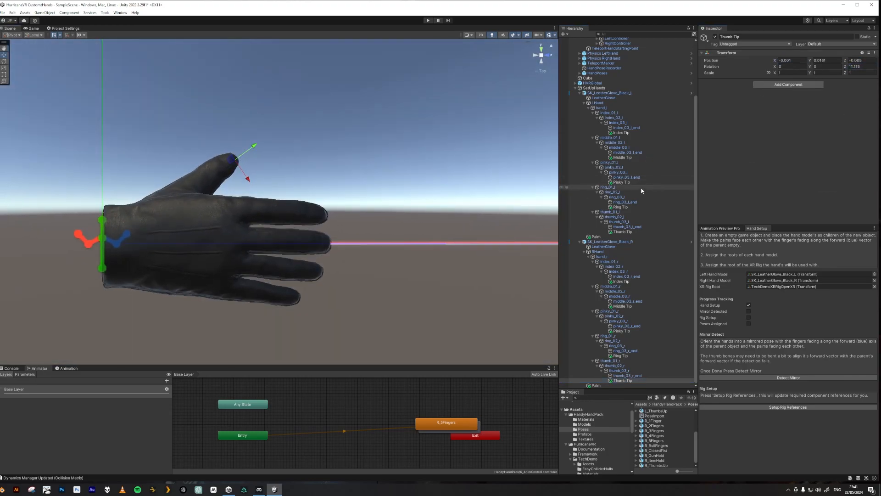
Step: Check the facing gloves and the left Palm, run Detect Mirror in Hand Setup and start the mirroring test
{"action": "left_click_drag", "start_coordinate": [417, 287], "coordinate": [651, 161], "text": "alt"}
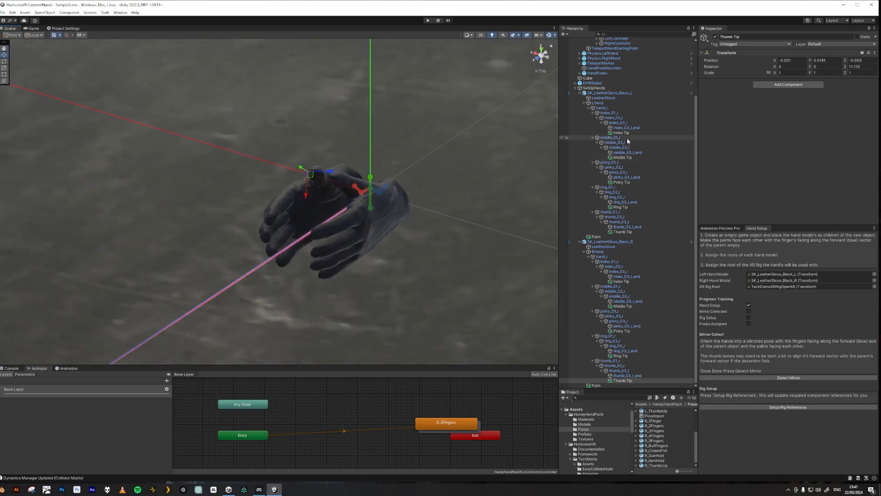
{"action": "left_click_drag", "start_coordinate": [459, 229], "coordinate": [323, 194], "text": "alt"}
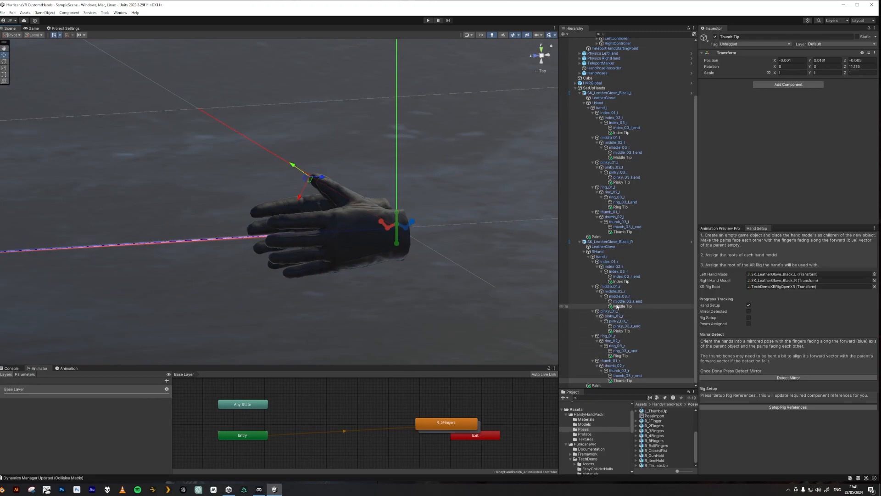
{"action": "left_click", "coordinate": [596, 238]}
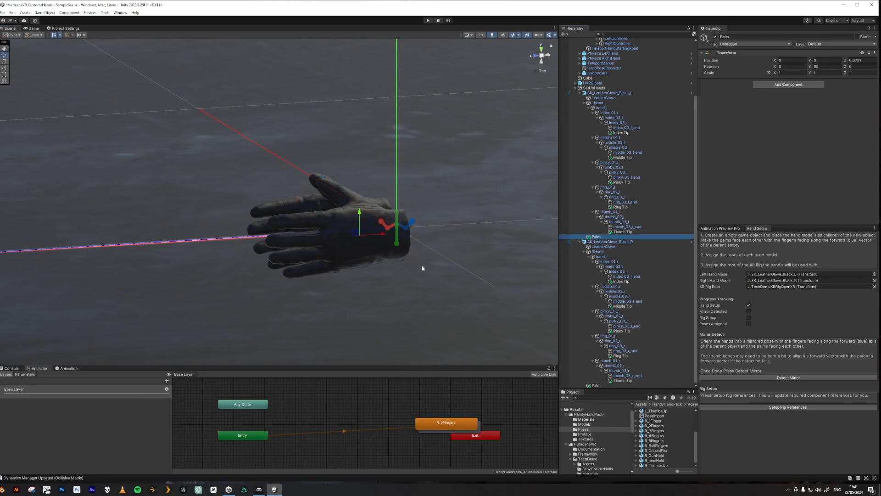
{"action": "left_click_drag", "start_coordinate": [340, 249], "coordinate": [463, 289], "text": "alt"}
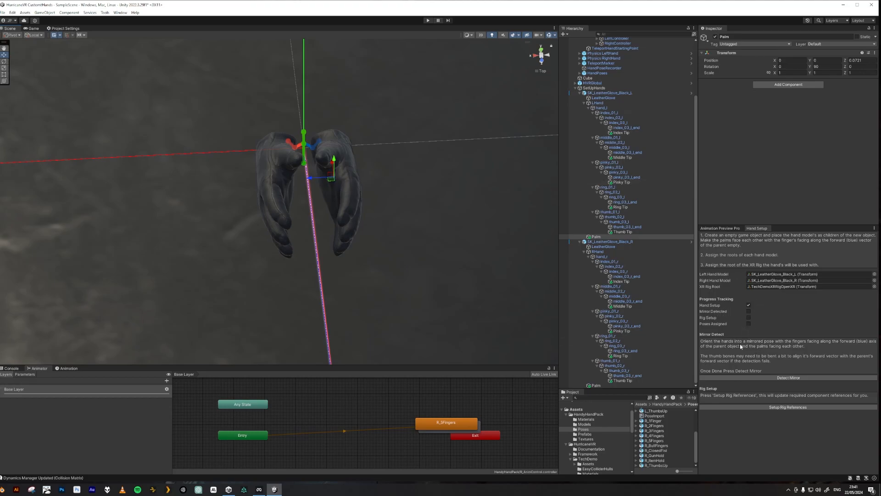
{"action": "left_click", "coordinate": [788, 378]}
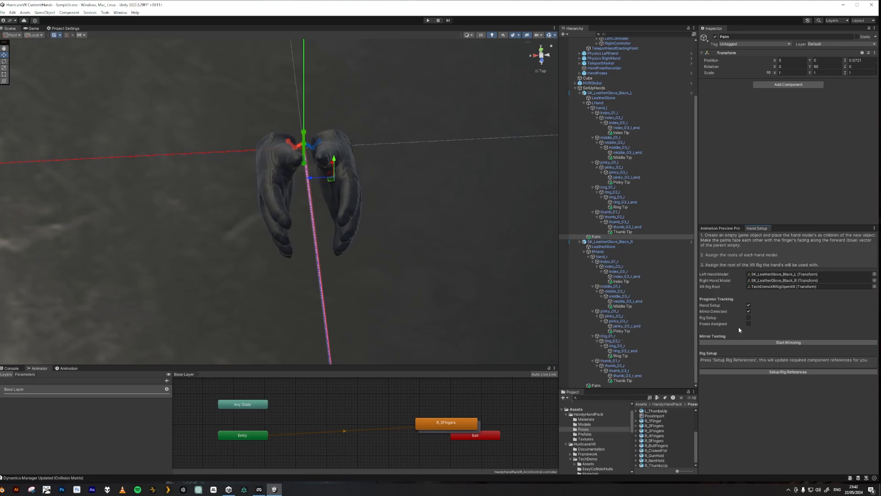
{"action": "left_click", "coordinate": [793, 342]}
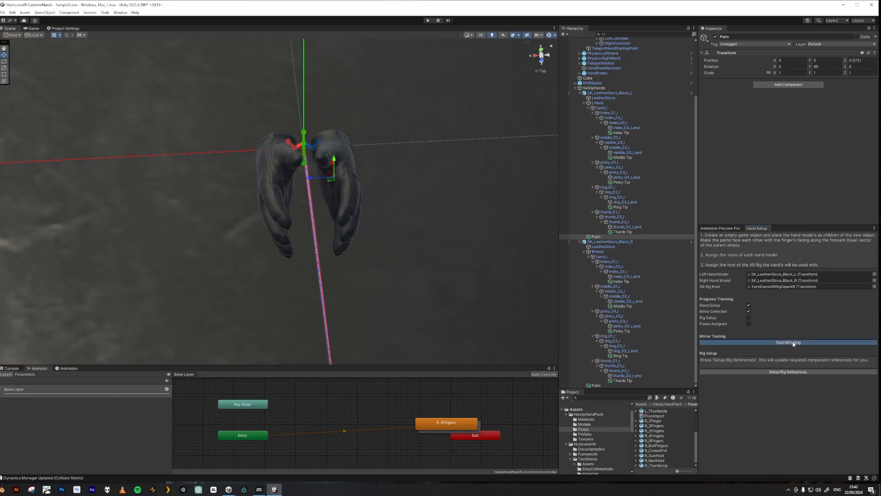
Step: Test mirroring by rotating the cloned right glove's index_02_r joint to about -52 on Z, and undo the rotation
{"action": "right_click_drag", "start_coordinate": [400, 271], "coordinate": [200, 264]}
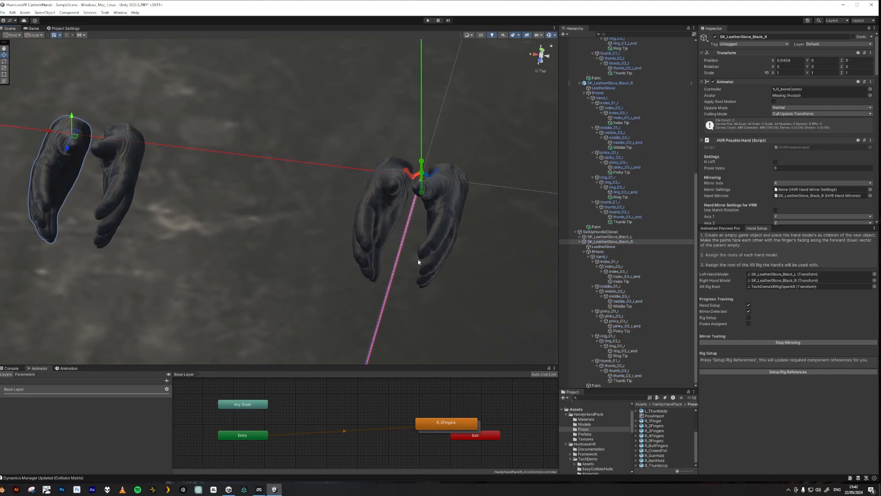
{"action": "middle_click_drag", "start_coordinate": [163, 199], "coordinate": [229, 228]}
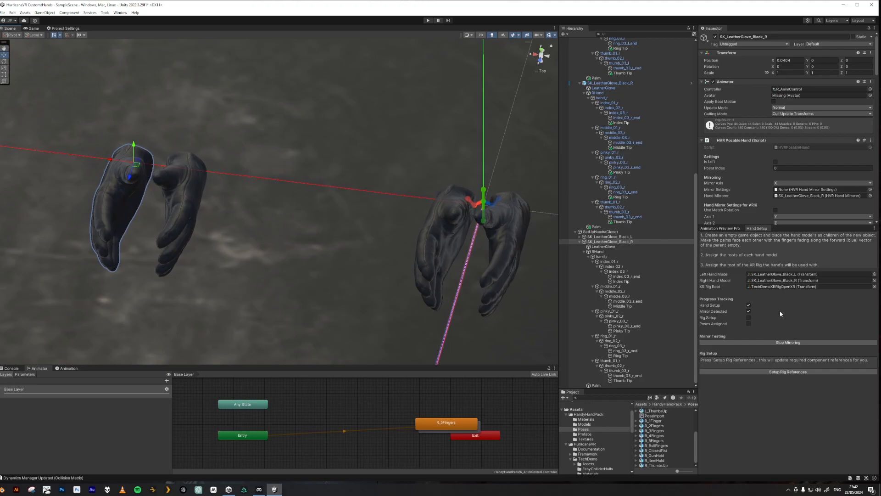
{"action": "left_click", "coordinate": [614, 266]}
{"action": "key", "text": "e"}
{"action": "left_click_drag", "start_coordinate": [83, 218], "coordinate": [114, 232]}
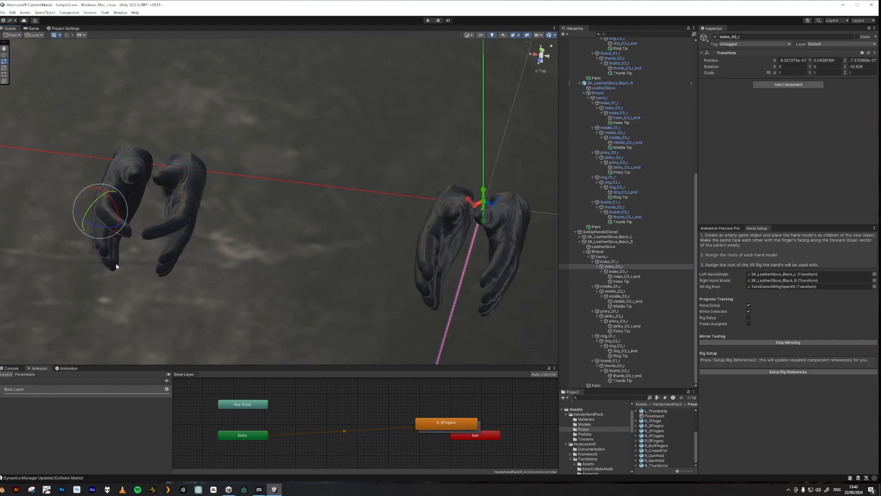
{"action": "key", "text": "ctrl+z"}
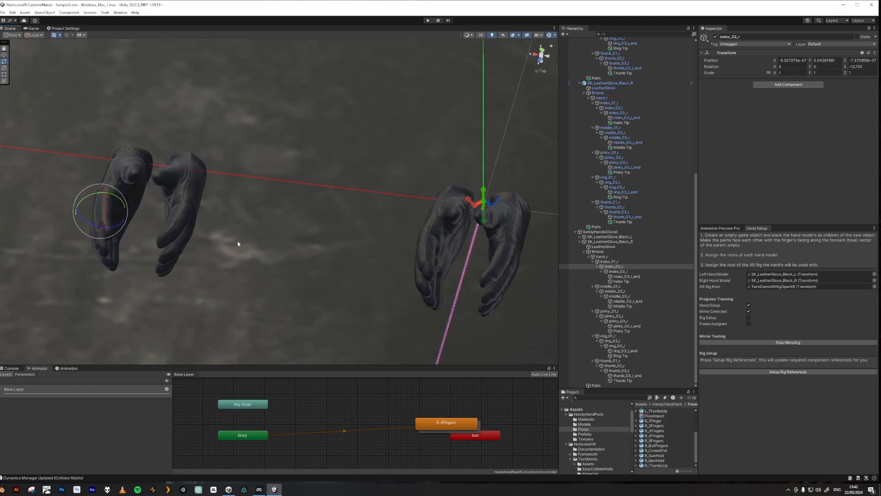
Step: Test the cloned right glove's thumb_03_r joint by rotating it to about -16 on Z, undo it and stop mirroring
{"action": "left_click", "coordinate": [615, 371]}
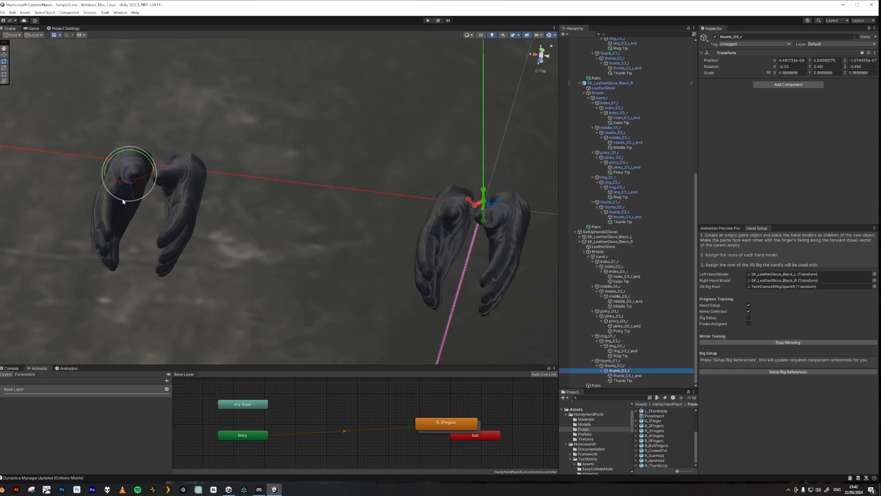
{"action": "mouse_move", "coordinate": [132, 186]}
{"action": "left_mouse_down"}
{"action": "mouse_move", "coordinate": [144, 228]}
{"action": "mouse_move", "coordinate": [141, 197]}
{"action": "left_mouse_up"}
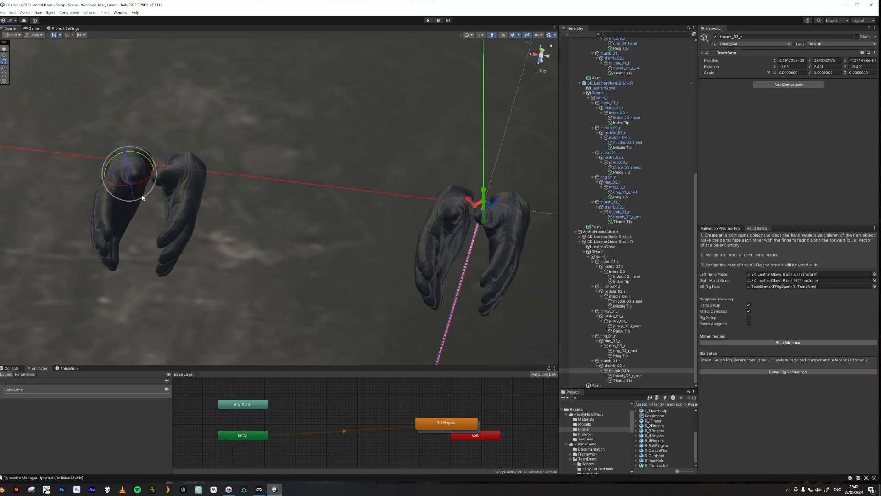
{"action": "key", "text": "ctrl+z"}
{"action": "left_click", "coordinate": [781, 342]}
Step: Expand Physics LeftHand and Physics RightHand in the XR rig to expose their existing hand models
{"action": "middle_click_drag", "start_coordinate": [393, 279], "coordinate": [210, 252]}
{"action": "left_click_drag", "start_coordinate": [210, 253], "coordinate": [385, 263], "text": "alt"}
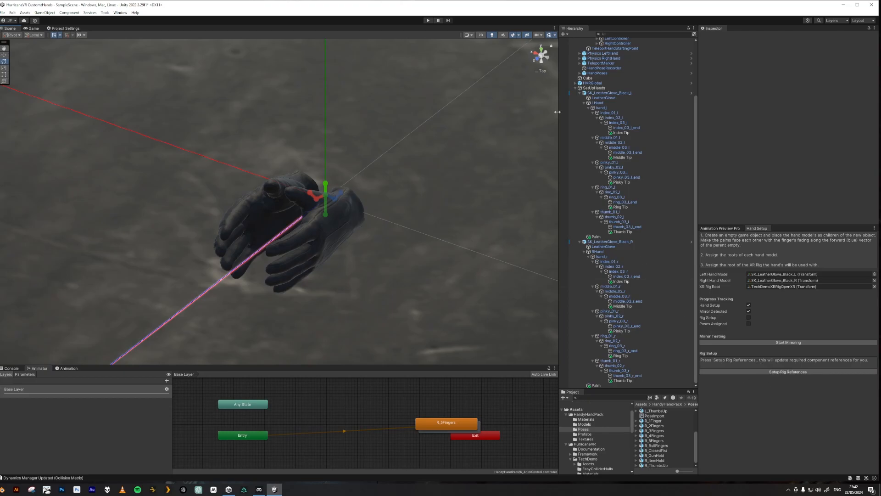
{"action": "right_click_drag", "start_coordinate": [407, 186], "coordinate": [401, 250]}
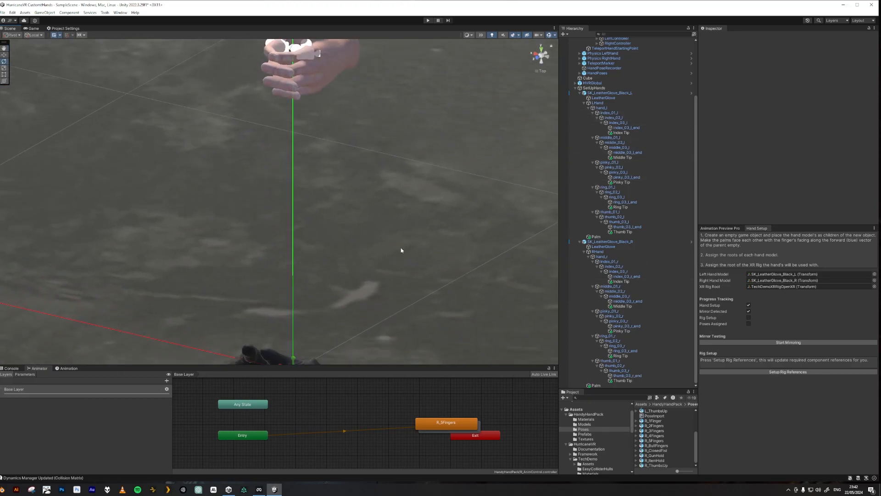
{"action": "left_click", "coordinate": [540, 57]}
{"action": "right_click_drag", "start_coordinate": [421, 185], "coordinate": [346, 202]}
{"action": "scroll", "coordinate": [354, 204], "scroll_direction": "up", "scroll_amount": 6}
{"action": "scroll", "coordinate": [362, 174], "scroll_direction": "down", "scroll_amount": 3}
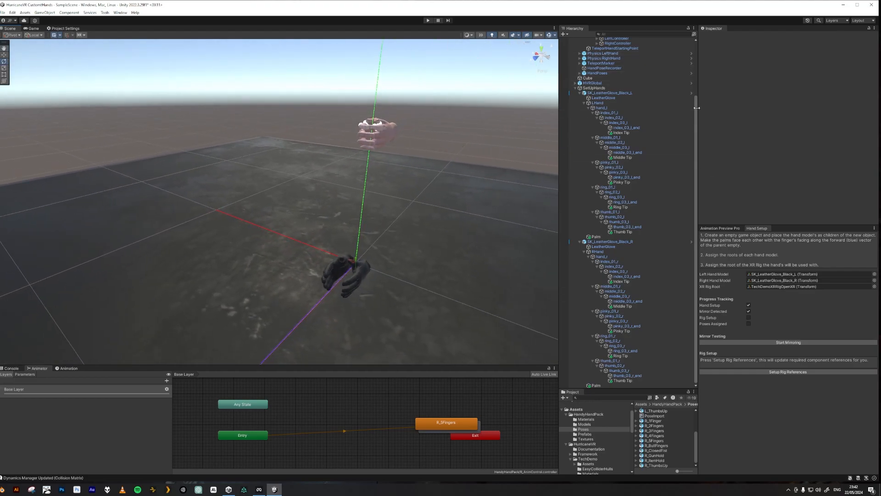
{"action": "scroll", "coordinate": [693, 82], "scroll_direction": "up", "scroll_amount": 3}
{"action": "scroll", "coordinate": [693, 82], "scroll_direction": "up", "scroll_amount": 3}
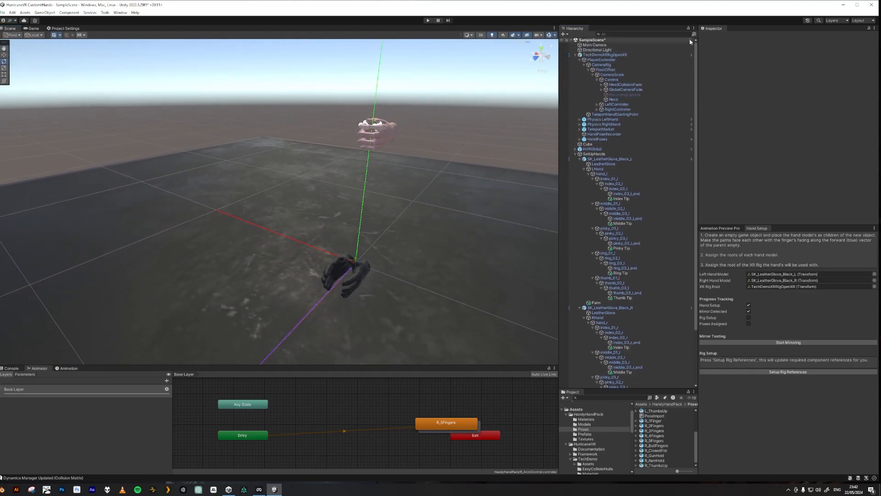
{"action": "left_click", "coordinate": [580, 119]}
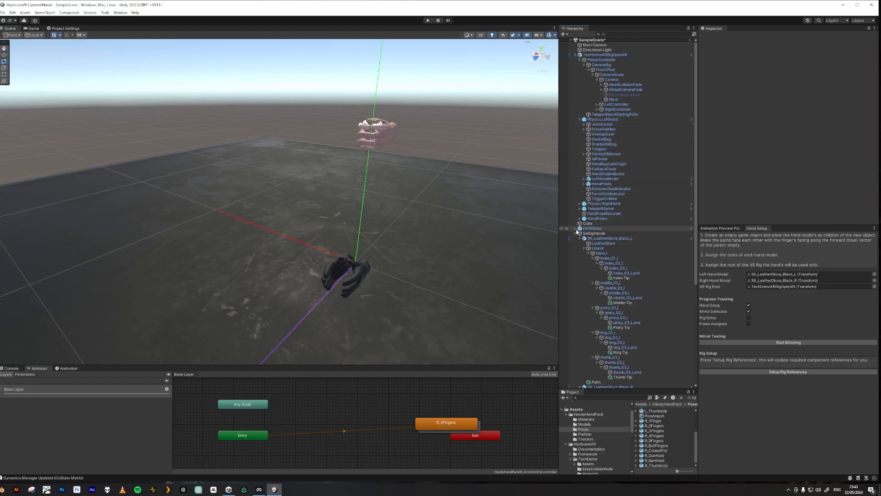
{"action": "left_click", "coordinate": [580, 204]}
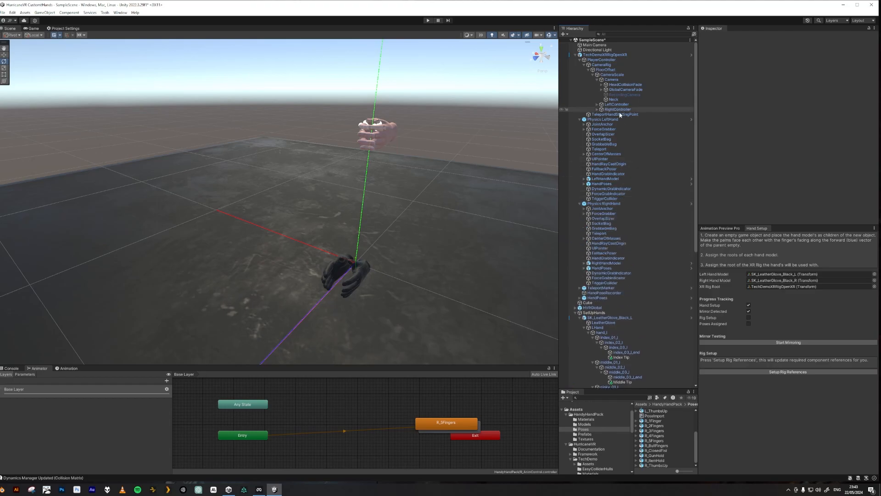
Step: Deactivate the rig's LeftHandModel and RightHandModel together, and reactivate both
{"action": "left_click", "coordinate": [604, 179]}
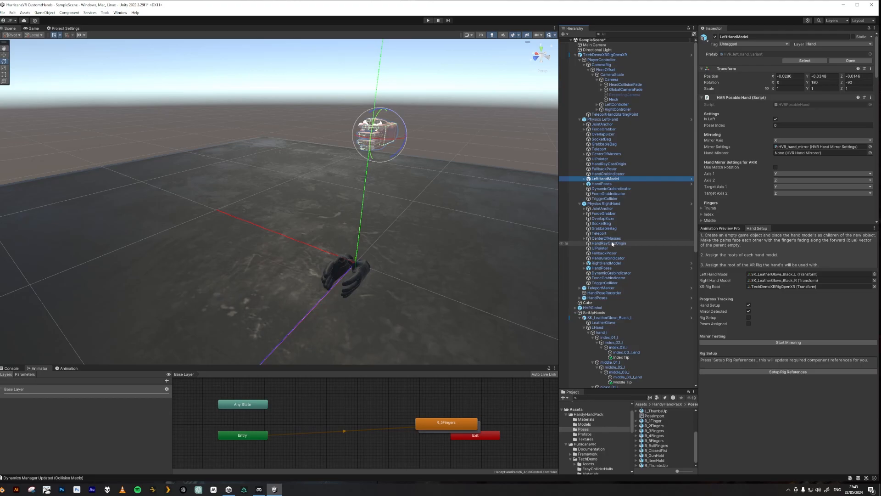
{"action": "left_click", "coordinate": [610, 263], "text": "ctrl"}
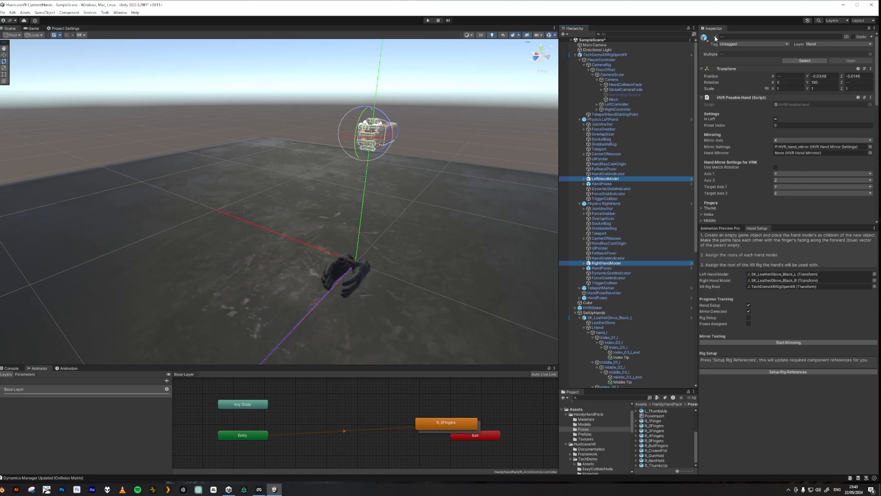
{"action": "left_click", "coordinate": [715, 38]}
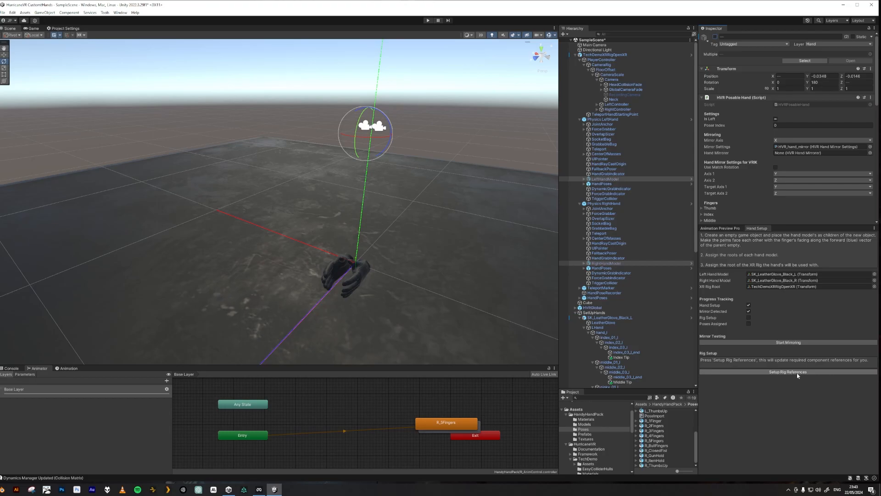
{"action": "left_click", "coordinate": [9, 368]}
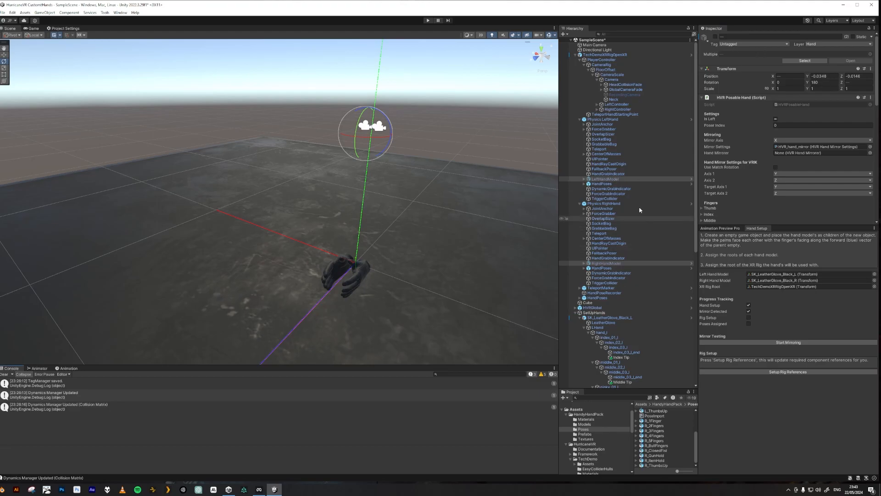
{"action": "left_click", "coordinate": [717, 38]}
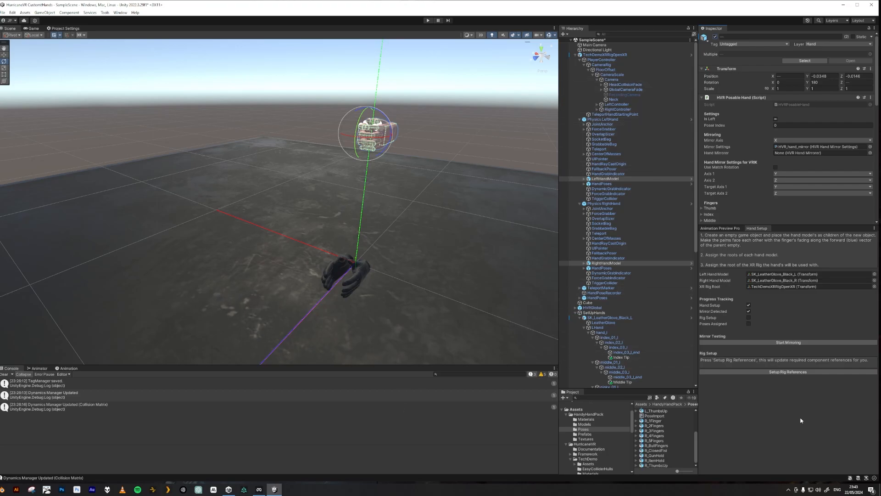
Step: Run Setup Rig References to put the gloves on the rig's physics hands, and delete the emptied SetUpHands object
{"action": "left_click", "coordinate": [798, 371]}
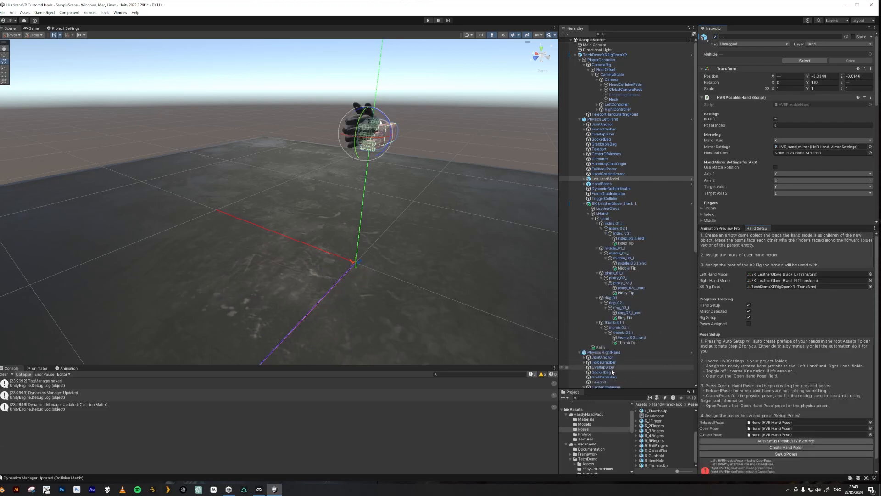
{"action": "scroll", "coordinate": [603, 371], "scroll_direction": "down", "scroll_amount": 5}
{"action": "scroll", "coordinate": [603, 371], "scroll_direction": "down", "scroll_amount": 10}
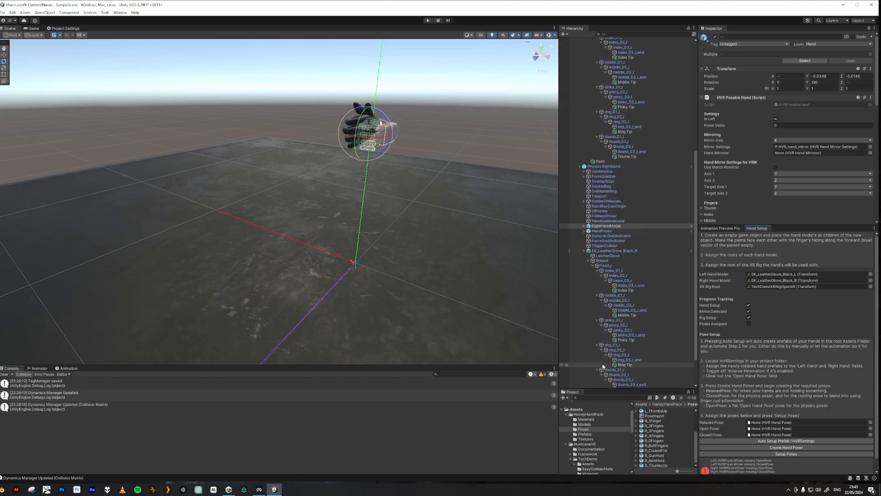
{"action": "left_click", "coordinate": [597, 386]}
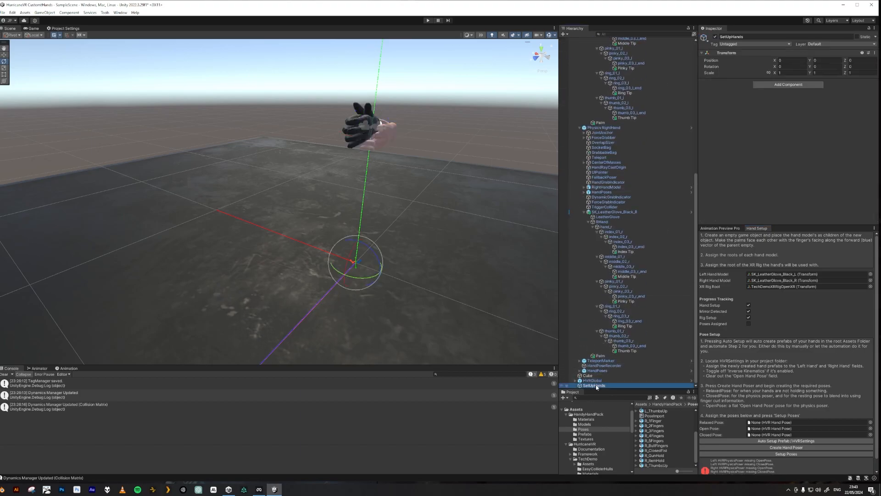
{"action": "left_click", "coordinate": [596, 388]}
{"action": "scroll", "coordinate": [649, 130], "scroll_direction": "up", "scroll_amount": 7}
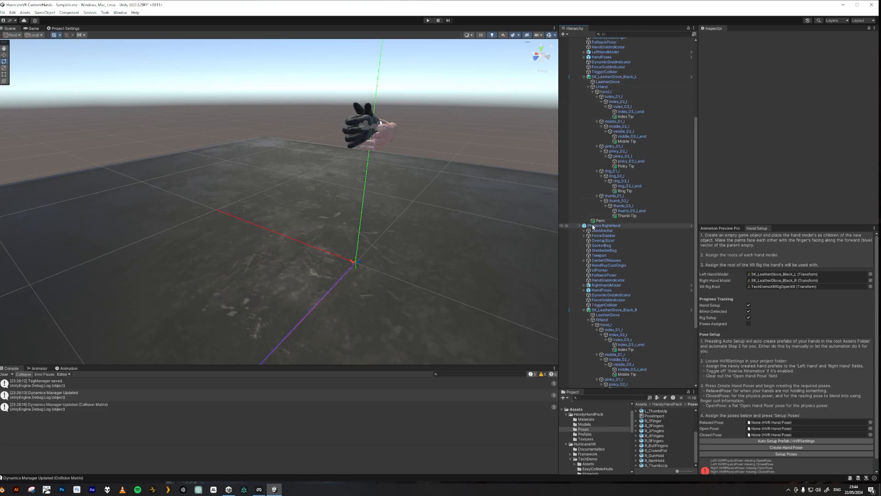
{"action": "scroll", "coordinate": [633, 171], "scroll_direction": "up", "scroll_amount": 3}
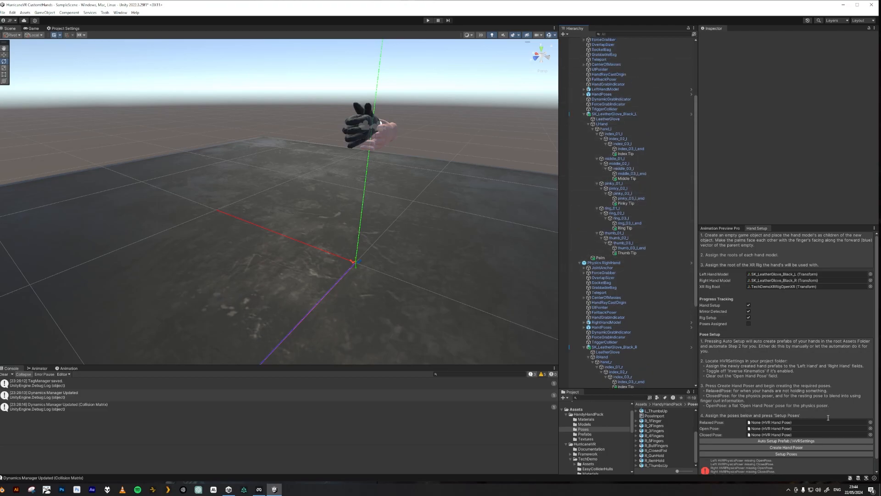
Step: Run Auto Setup Prefab / HVRSettings for the gloves and create a hand poser
{"action": "scroll", "coordinate": [817, 404], "scroll_direction": "down", "scroll_amount": 1}
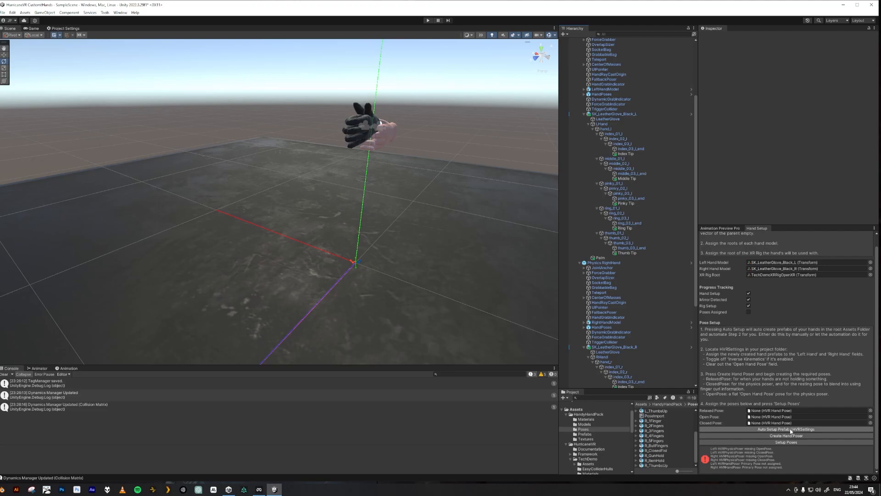
{"action": "left_click", "coordinate": [806, 429]}
{"action": "left_click", "coordinate": [804, 430]}
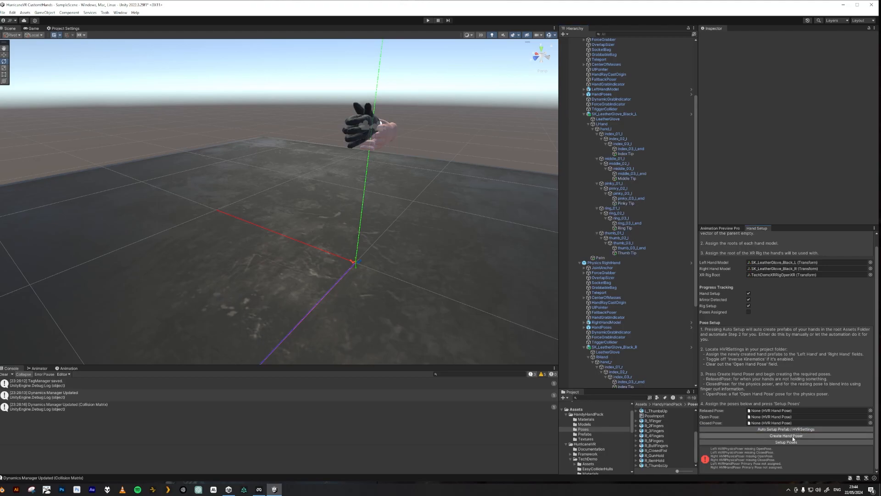
{"action": "left_click", "coordinate": [792, 438]}
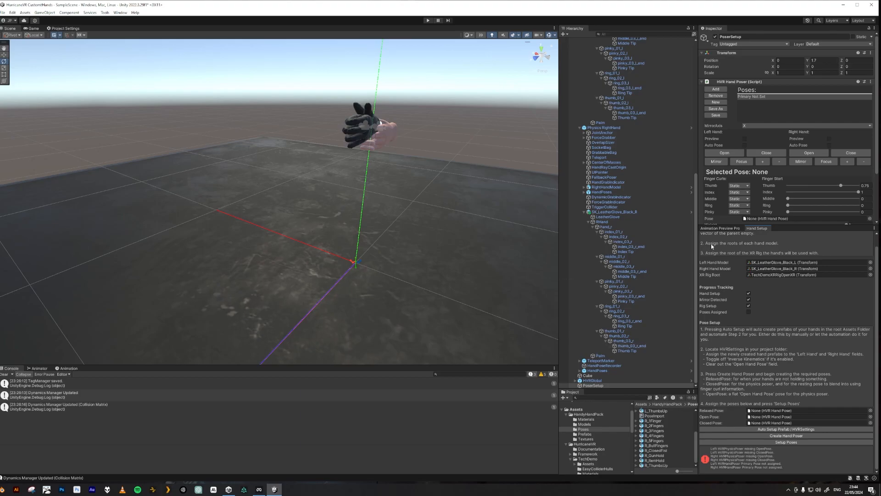
Step: Set the X position of SK_LeatherGlove_Black_R under Physics RightHand to 0.04
{"action": "right_click_drag", "start_coordinate": [450, 138], "coordinate": [414, 219]}
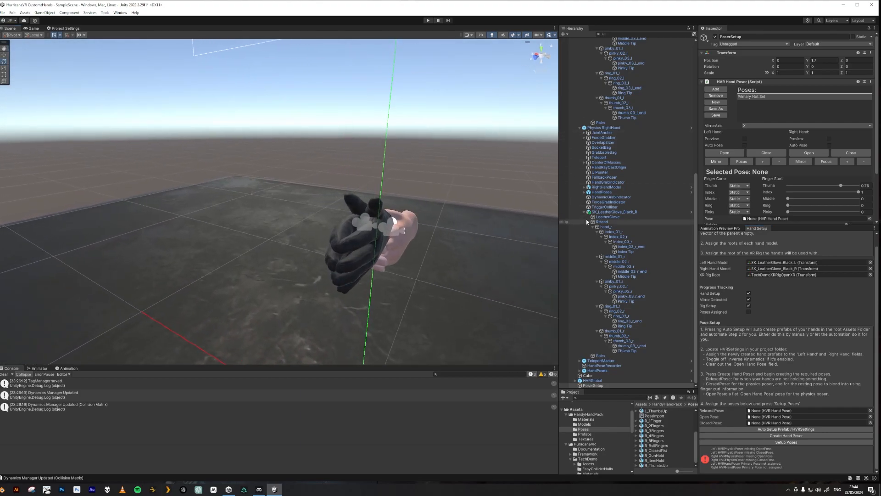
{"action": "left_click", "coordinate": [620, 212]}
{"action": "left_click", "coordinate": [789, 76]}
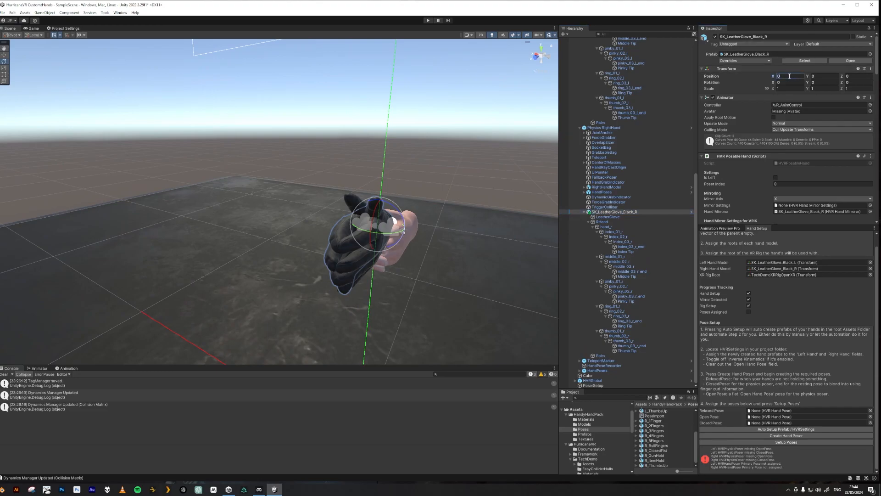
{"action": "type", "text": "0.04"}
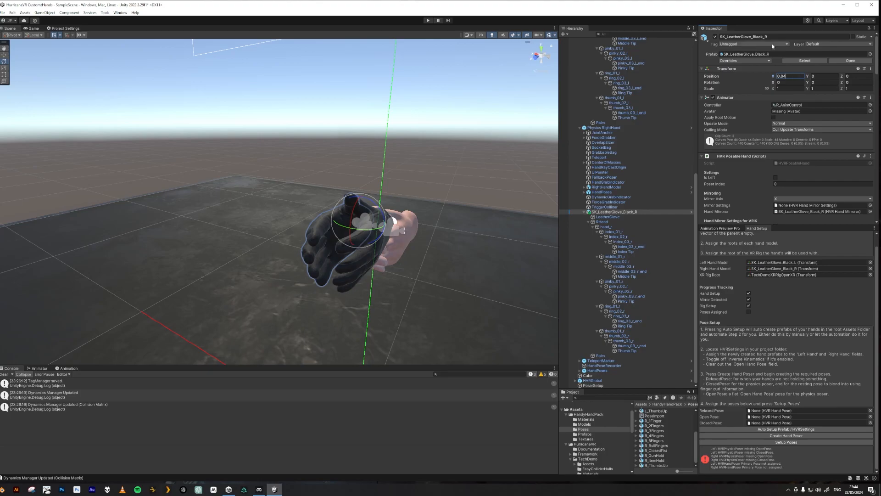
Step: Set the X position of SK_LeatherGlove_Black_L under Physics LeftHand to -0.04
{"action": "scroll", "coordinate": [633, 207], "scroll_direction": "up", "scroll_amount": 6}
{"action": "left_click", "coordinate": [614, 146]}
{"action": "left_click", "coordinate": [788, 76]}
{"action": "type", "text": "-0.04"}
{"action": "key", "text": "Return"}
{"action": "left_click_drag", "start_coordinate": [454, 289], "coordinate": [459, 257], "text": "alt"}
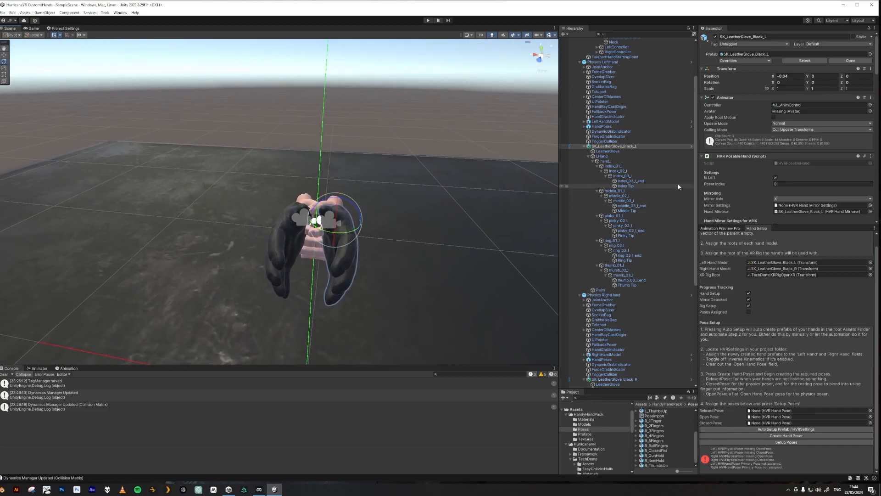
Step: Collapse the glove hierarchies and enable both the right and left hand previews on PoserSetup's HVR Hand Poser
{"action": "left_click", "coordinate": [588, 146]}
{"action": "left_click", "coordinate": [585, 141]}
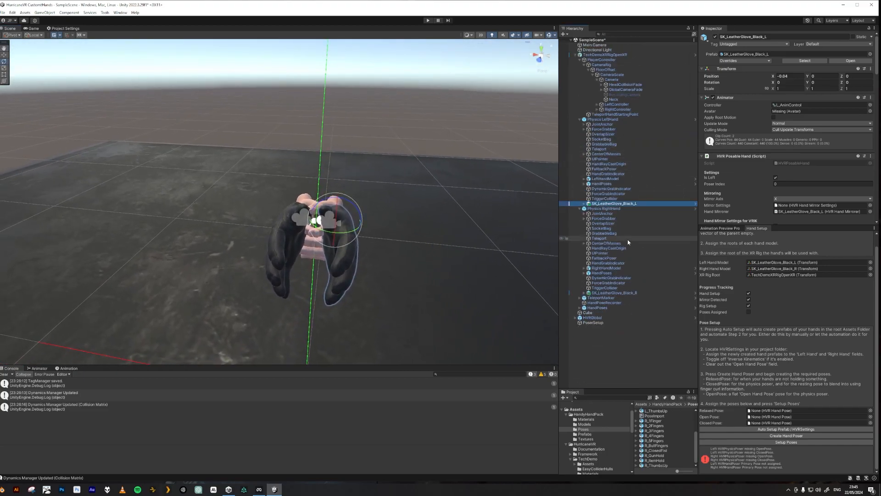
{"action": "left_click", "coordinate": [584, 323]}
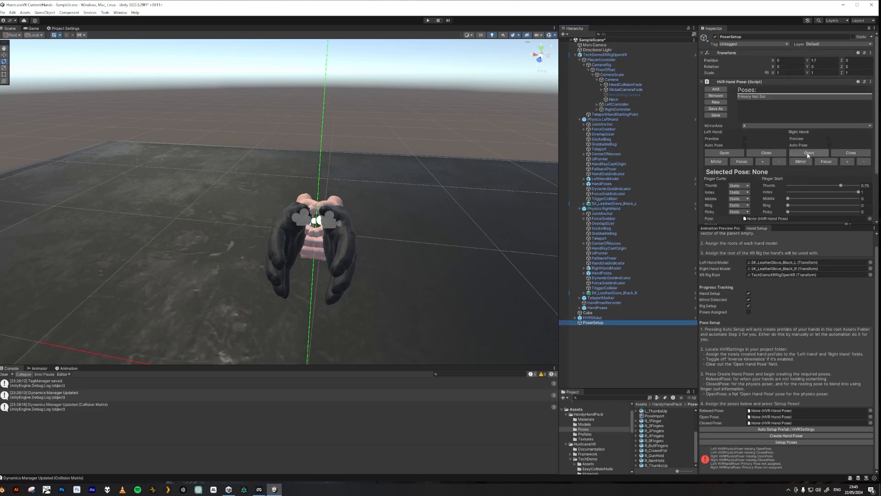
{"action": "left_click", "coordinate": [829, 139]}
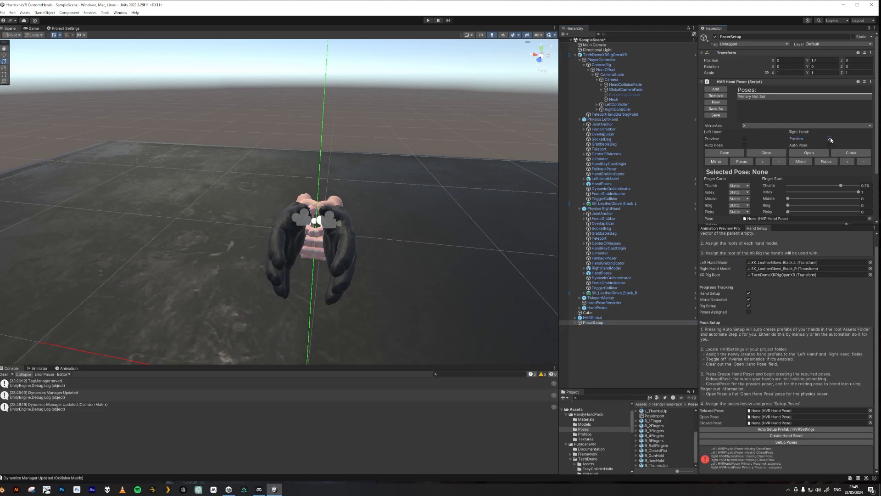
{"action": "right_click_drag", "start_coordinate": [400, 311], "coordinate": [356, 266]}
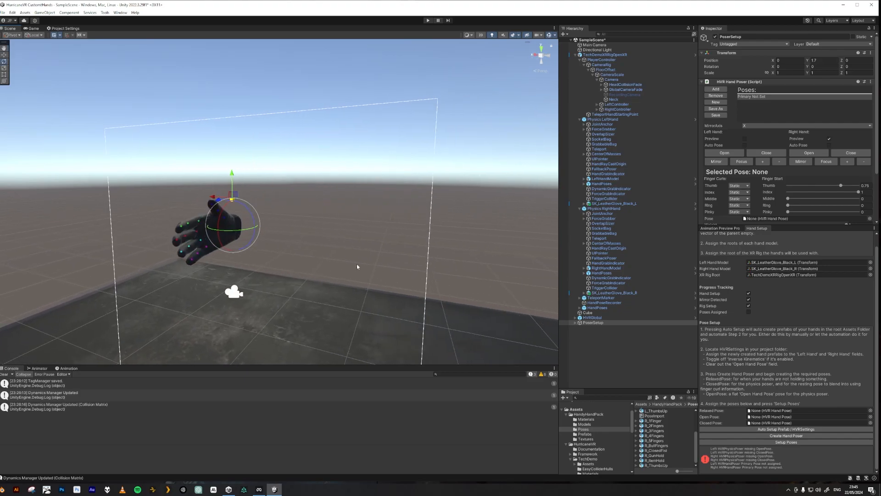
{"action": "left_click", "coordinate": [745, 138]}
{"action": "right_click_drag", "start_coordinate": [211, 284], "coordinate": [265, 307]}
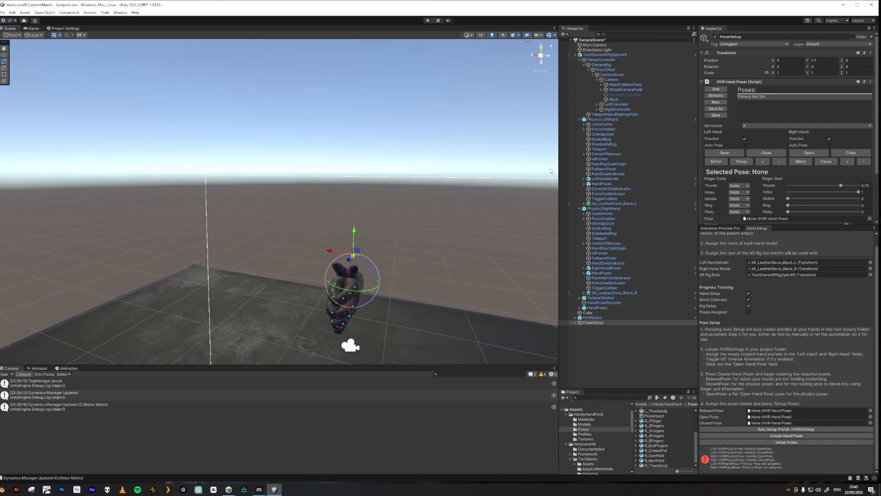
{"action": "mouse_move", "coordinate": [336, 293]}
{"action": "right_mouse_down"}
{"action": "mouse_move", "coordinate": [328, 289]}
{"action": "mouse_move", "coordinate": [339, 285]}
{"action": "right_mouse_up"}
Step: Start saving the current hand pose as a new asset and create a _HandPoses folder inside Assets for it
{"action": "left_click", "coordinate": [715, 108]}
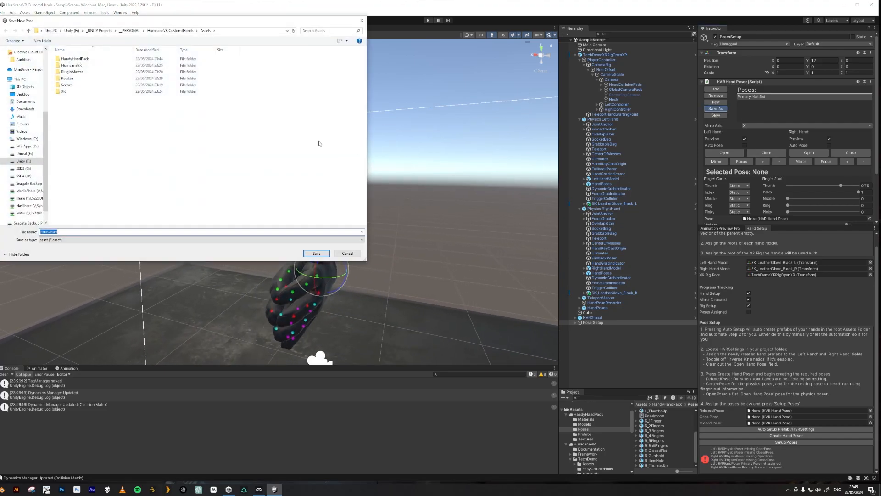
{"action": "left_click", "coordinate": [42, 41]}
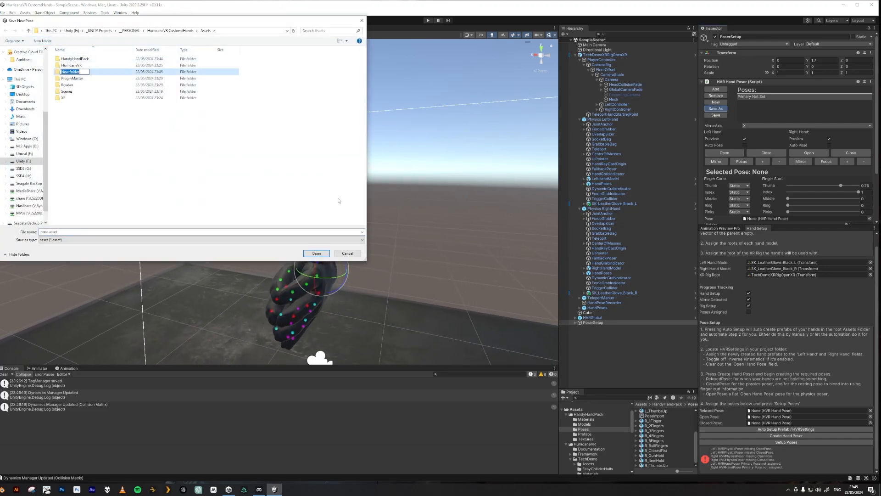
{"action": "type", "text": "_HandPoses"}
{"action": "key", "text": "Return"}
{"action": "key", "text": "Return"}
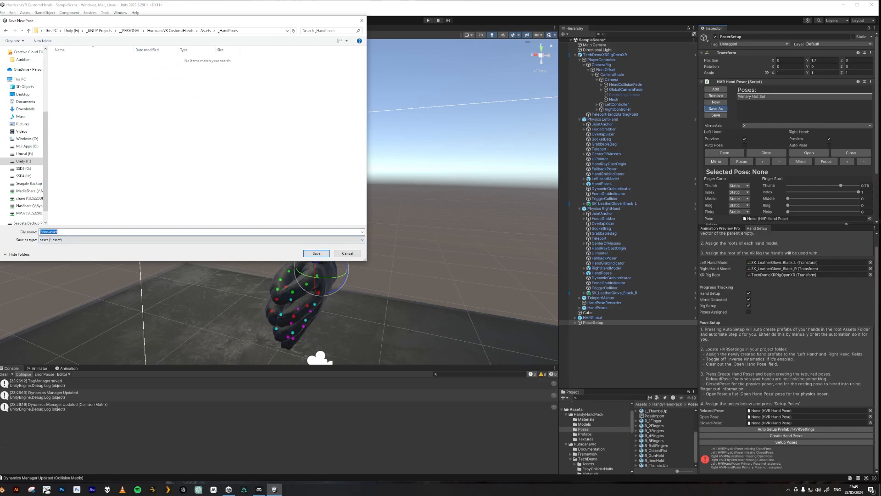
Step: Save the pose as glove-relaxed-pose in _HandPoses and assign it as the Relaxed Pose in Hand Setup
{"action": "type", "text": "glove-relaxed-"}
{"action": "left_click", "coordinate": [317, 254]}
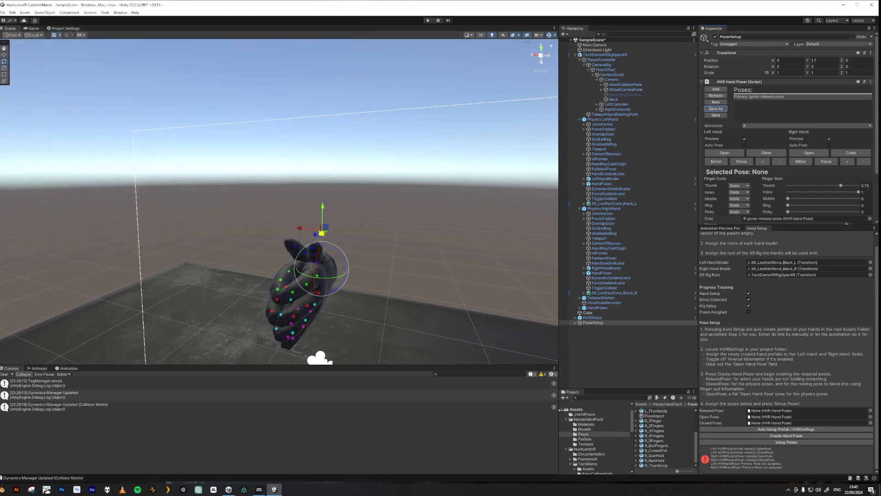
{"action": "left_click", "coordinate": [588, 414]}
{"action": "left_click_drag", "start_coordinate": [660, 412], "coordinate": [767, 413]}
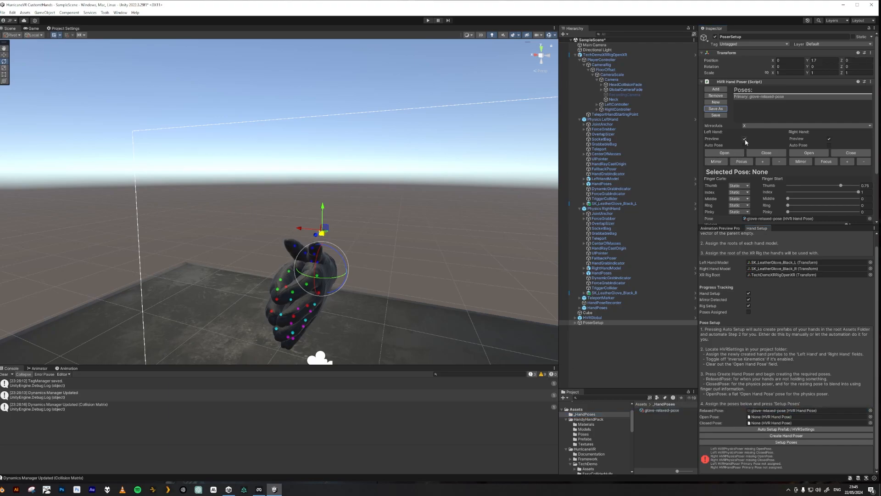
Step: Turn off the left hand preview and rotate the right glove's index finger joints to straighten the finger
{"action": "left_click", "coordinate": [745, 139]}
{"action": "middle_click_drag", "start_coordinate": [447, 240], "coordinate": [446, 219]}
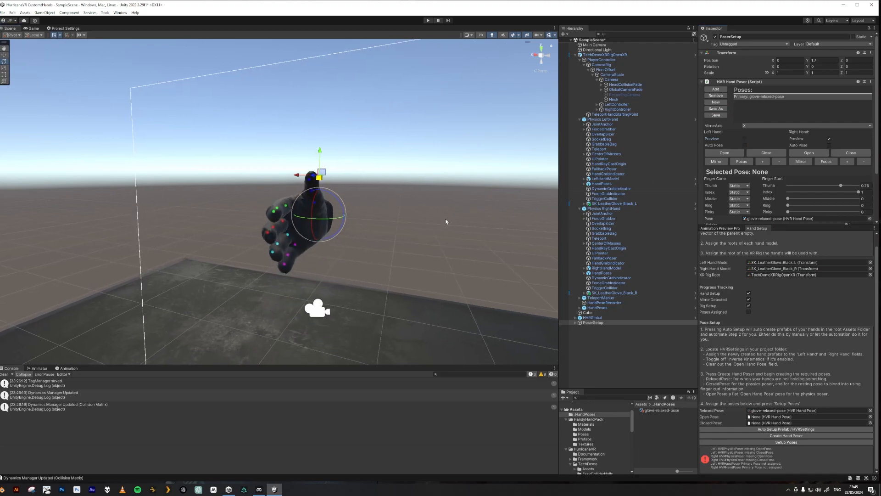
{"action": "left_click_drag", "start_coordinate": [446, 219], "coordinate": [394, 225], "text": "alt"}
{"action": "left_click_drag", "start_coordinate": [463, 264], "coordinate": [437, 268], "text": "alt"}
{"action": "right_click_drag", "start_coordinate": [436, 268], "coordinate": [512, 277], "text": "alt"}
{"action": "middle_click_drag", "start_coordinate": [516, 278], "coordinate": [465, 259]}
{"action": "left_click", "coordinate": [300, 170]}
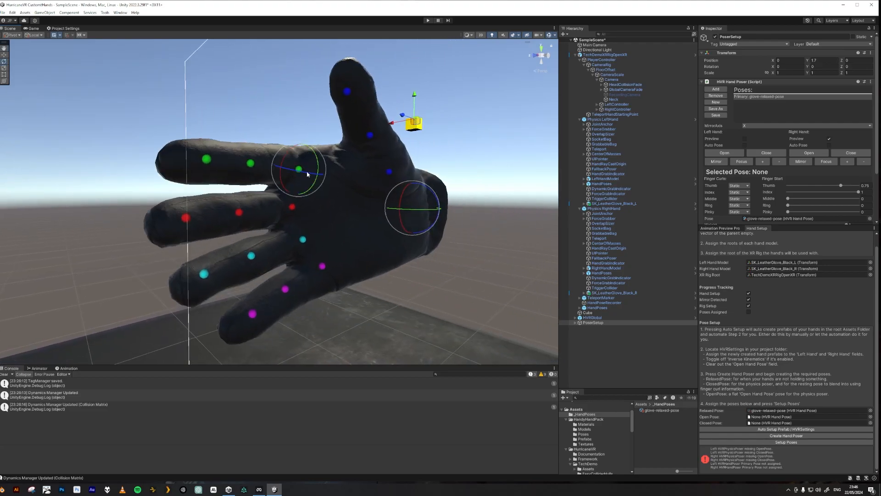
{"action": "left_click_drag", "start_coordinate": [295, 169], "coordinate": [185, 152]}
{"action": "left_click", "coordinate": [239, 159]}
{"action": "left_click", "coordinate": [186, 151]}
{"action": "left_click", "coordinate": [298, 170]}
{"action": "left_click_drag", "start_coordinate": [277, 174], "coordinate": [278, 167]}
Step: Rotate the right glove's middle finger joints to straighten the finger into a flat open hand
{"action": "left_click", "coordinate": [292, 208]}
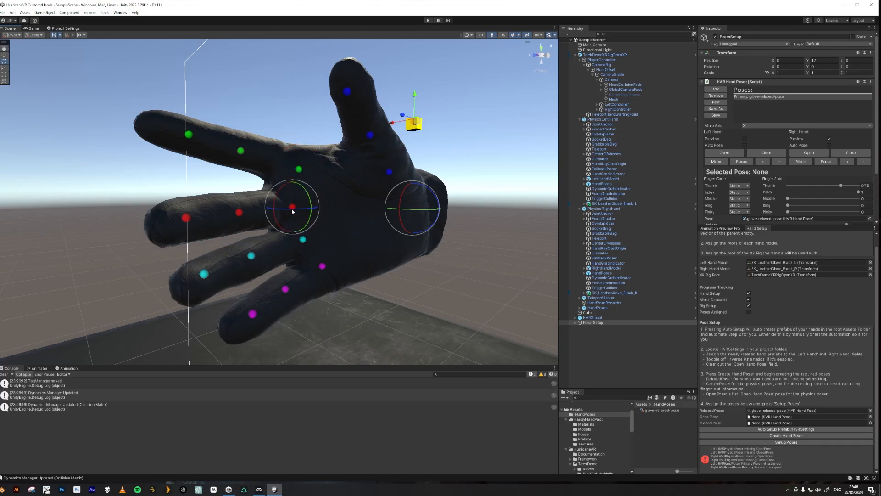
{"action": "left_click_drag", "start_coordinate": [292, 210], "coordinate": [281, 212]}
{"action": "left_click", "coordinate": [230, 212]}
{"action": "left_click_drag", "start_coordinate": [226, 213], "coordinate": [158, 215]}
{"action": "left_click", "coordinate": [169, 213]}
Step: Rotate the right glove's ring finger joints to straighten the finger
{"action": "left_click", "coordinate": [303, 240]}
{"action": "left_click_drag", "start_coordinate": [294, 246], "coordinate": [194, 274]}
{"action": "left_click", "coordinate": [242, 256]}
{"action": "left_click", "coordinate": [189, 272]}
Step: Rotate the right glove's pinky joints to straighten the finger and spread it outward
{"action": "left_click", "coordinate": [322, 266]}
{"action": "left_click_drag", "start_coordinate": [321, 271], "coordinate": [281, 294]}
{"action": "left_click", "coordinate": [278, 289]}
{"action": "left_click", "coordinate": [237, 312]}
{"action": "left_click_drag", "start_coordinate": [238, 317], "coordinate": [235, 317]}
{"action": "left_click", "coordinate": [322, 267]}
{"action": "left_click_drag", "start_coordinate": [309, 289], "coordinate": [305, 293]}
Step: Rotate the middle and tip joints of the right glove's thumb to straighten it
{"action": "left_click", "coordinate": [370, 135]}
{"action": "left_click_drag", "start_coordinate": [366, 136], "coordinate": [364, 134]}
{"action": "left_click", "coordinate": [355, 83]}
{"action": "left_click_drag", "start_coordinate": [347, 77], "coordinate": [339, 79]}
{"action": "right_click_drag", "start_coordinate": [477, 179], "coordinate": [450, 247], "text": "alt"}
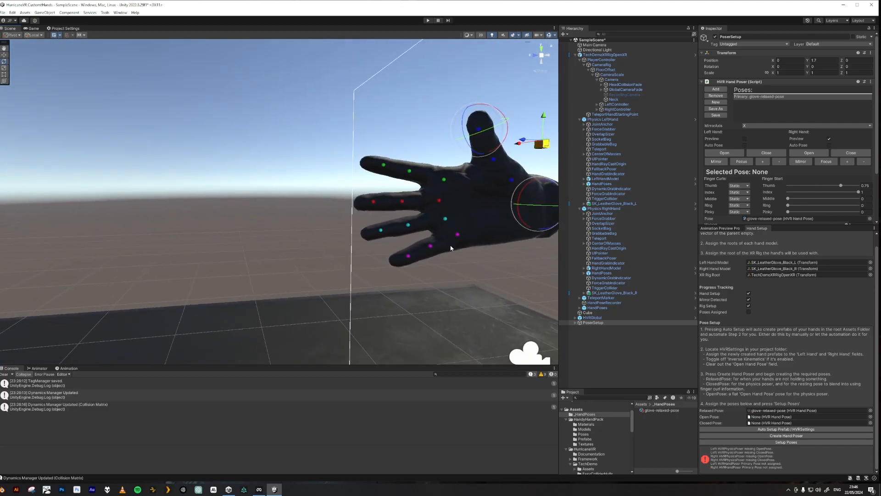
Step: Refine the base joint rotations of the right glove's index and middle fingers to flatten the open pose
{"action": "middle_click_drag", "start_coordinate": [450, 248], "coordinate": [395, 238]}
{"action": "left_click", "coordinate": [350, 210]}
{"action": "left_click_drag", "start_coordinate": [350, 187], "coordinate": [348, 186]}
{"action": "right_click_drag", "start_coordinate": [358, 303], "coordinate": [466, 304]}
{"action": "middle_click_drag", "start_coordinate": [280, 287], "coordinate": [368, 275]}
{"action": "right_click_drag", "start_coordinate": [367, 275], "coordinate": [477, 266]}
{"action": "middle_click_drag", "start_coordinate": [438, 264], "coordinate": [470, 274]}
{"action": "scroll", "coordinate": [437, 238], "scroll_direction": "up", "scroll_amount": 6}
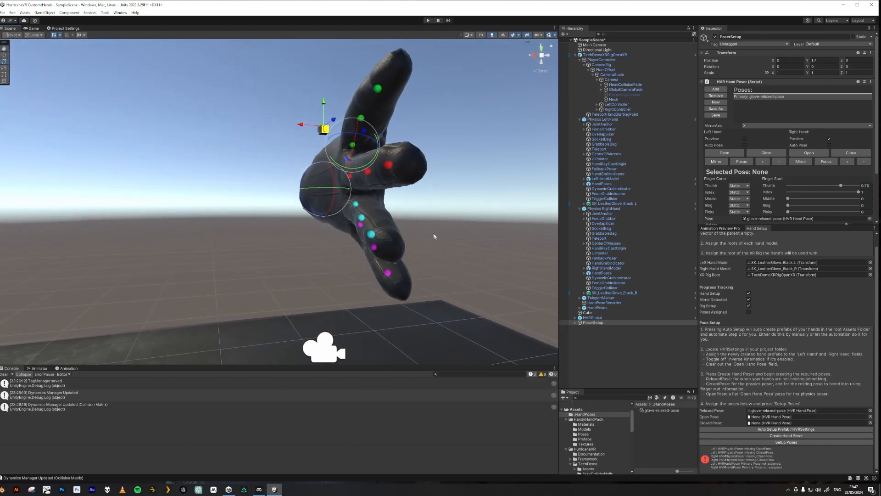
{"action": "left_click", "coordinate": [350, 175]}
{"action": "left_click_drag", "start_coordinate": [356, 176], "coordinate": [344, 154]}
Step: Refine the outer joints of the right glove's index finger so it lines up with the open hand
{"action": "scroll", "coordinate": [464, 204], "scroll_direction": "down", "scroll_amount": 5}
{"action": "left_click", "coordinate": [326, 153]}
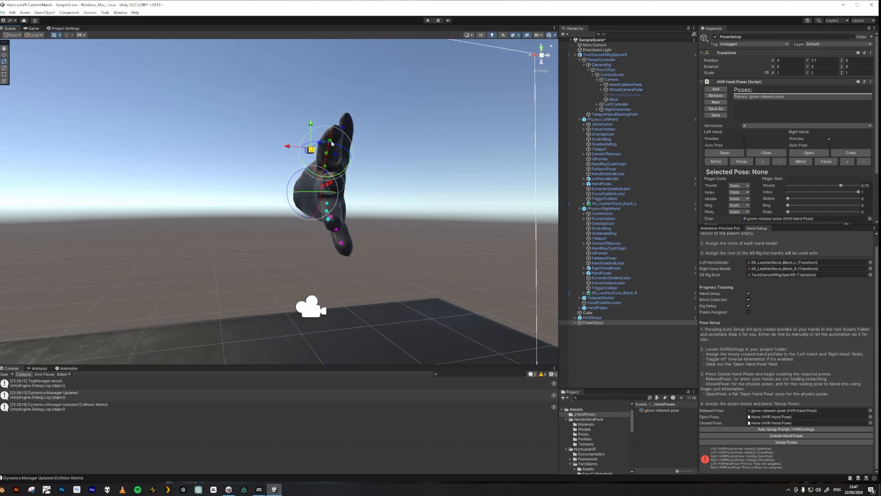
{"action": "scroll", "coordinate": [428, 180], "scroll_direction": "down", "scroll_amount": 4}
{"action": "left_click_drag", "start_coordinate": [429, 181], "coordinate": [331, 169], "text": "alt"}
{"action": "right_click_drag", "start_coordinate": [312, 201], "coordinate": [393, 187], "text": "alt"}
{"action": "scroll", "coordinate": [413, 197], "scroll_direction": "down", "scroll_amount": 3}
{"action": "middle_click_drag", "start_coordinate": [459, 206], "coordinate": [411, 241]}
{"action": "left_click", "coordinate": [157, 305]}
{"action": "left_click_drag", "start_coordinate": [157, 318], "coordinate": [171, 315]}
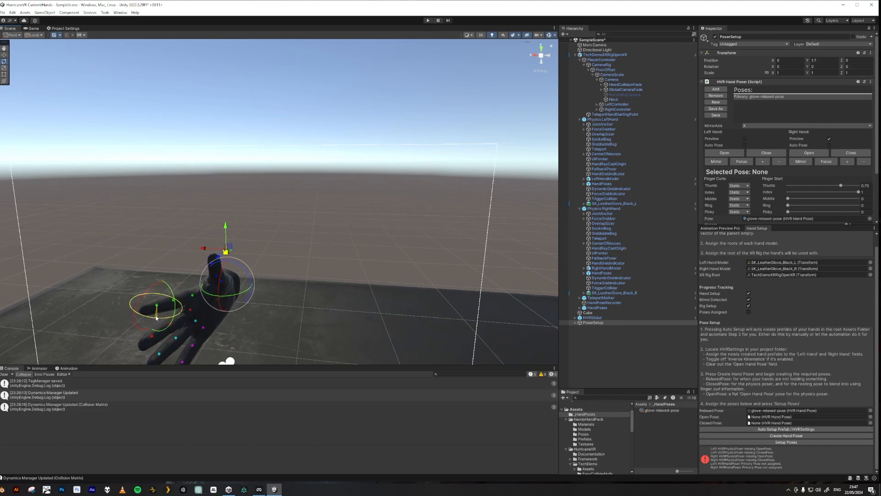
{"action": "scroll", "coordinate": [287, 308], "scroll_direction": "up", "scroll_amount": 3}
{"action": "middle_click_drag", "start_coordinate": [287, 308], "coordinate": [321, 277]}
{"action": "mouse_move", "coordinate": [321, 277]}
{"action": "left_mouse_down", "text": "alt"}
{"action": "mouse_move", "coordinate": [349, 280]}
{"action": "mouse_move", "coordinate": [320, 272]}
{"action": "left_mouse_up", "text": "alt"}
{"action": "middle_click_drag", "start_coordinate": [350, 262], "coordinate": [349, 268]}
{"action": "scroll", "coordinate": [348, 268], "scroll_direction": "down", "scroll_amount": 2}
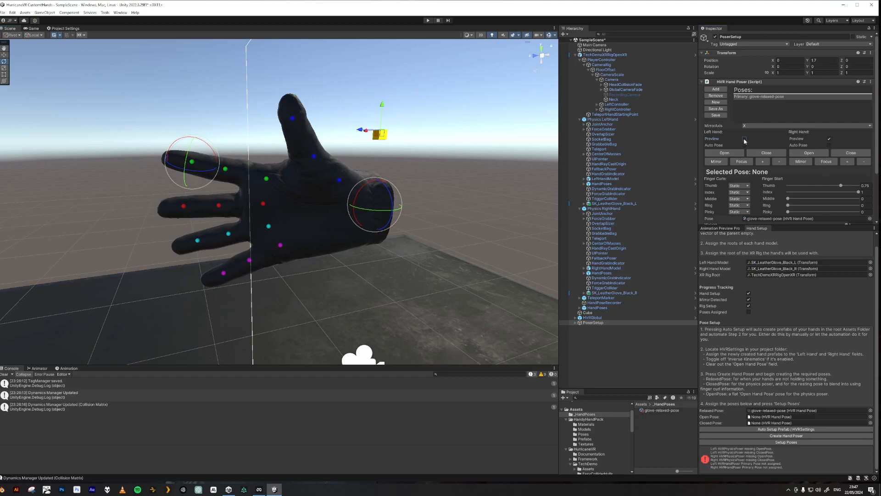
Step: Turn on the left hand preview and mirror the right hand's open pose onto the left hand
{"action": "left_click", "coordinate": [744, 138]}
{"action": "middle_click_drag", "start_coordinate": [406, 216], "coordinate": [367, 214]}
{"action": "scroll", "coordinate": [367, 215], "scroll_direction": "up", "scroll_amount": 2}
{"action": "left_click_drag", "start_coordinate": [367, 214], "coordinate": [438, 185], "text": "alt"}
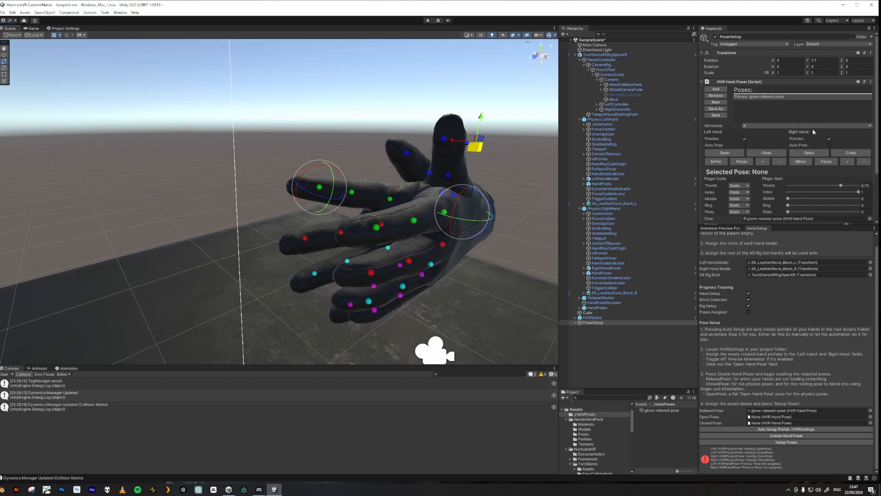
{"action": "left_click", "coordinate": [801, 162]}
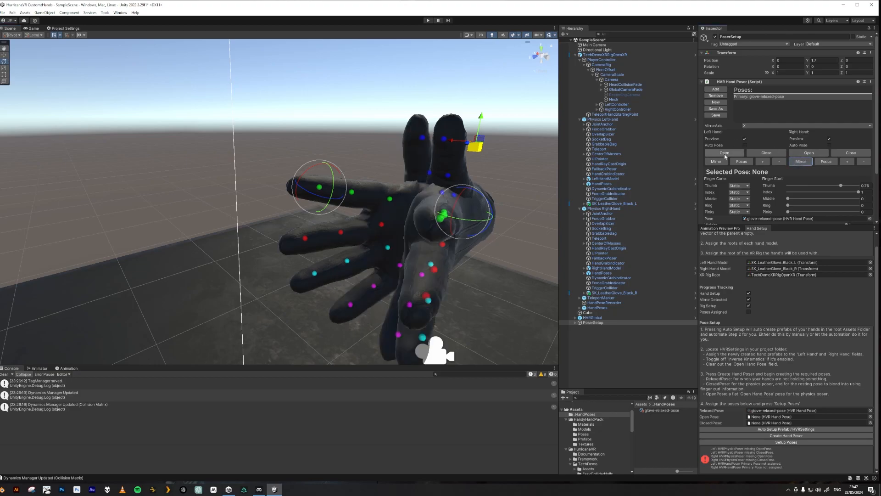
{"action": "right_click_drag", "start_coordinate": [474, 209], "coordinate": [401, 244]}
{"action": "middle_click_drag", "start_coordinate": [393, 263], "coordinate": [388, 238]}
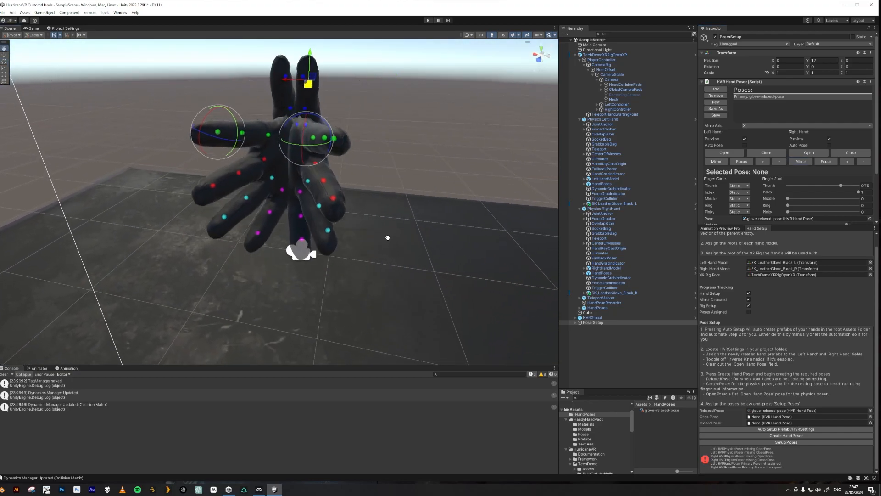
Step: Save the pose as glove-open-pose in the _HandPoses folder and assign it as the Open Pose in Hand Setup
{"action": "left_click", "coordinate": [715, 108]}
{"action": "double_click", "coordinate": [72, 59]}
{"action": "left_click", "coordinate": [75, 59]}
{"action": "left_click", "coordinate": [48, 231]}
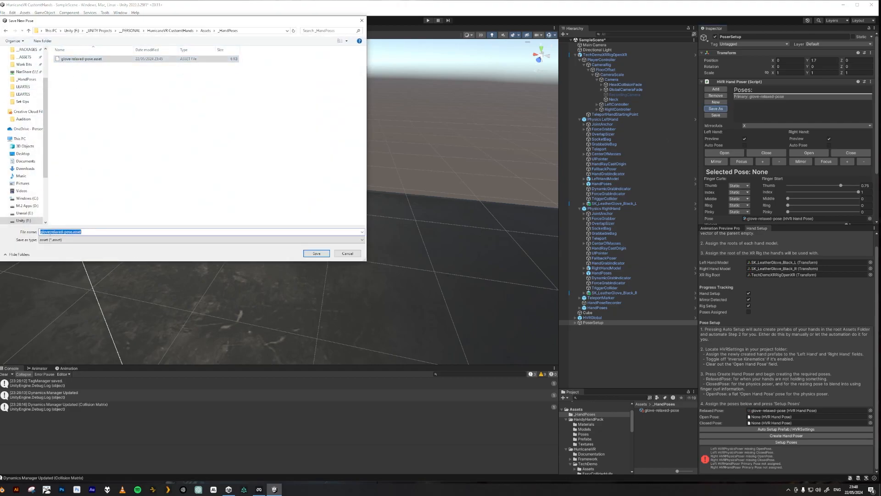
{"action": "left_click_drag", "start_coordinate": [51, 231], "coordinate": [64, 234]}
{"action": "type", "text": "o"}
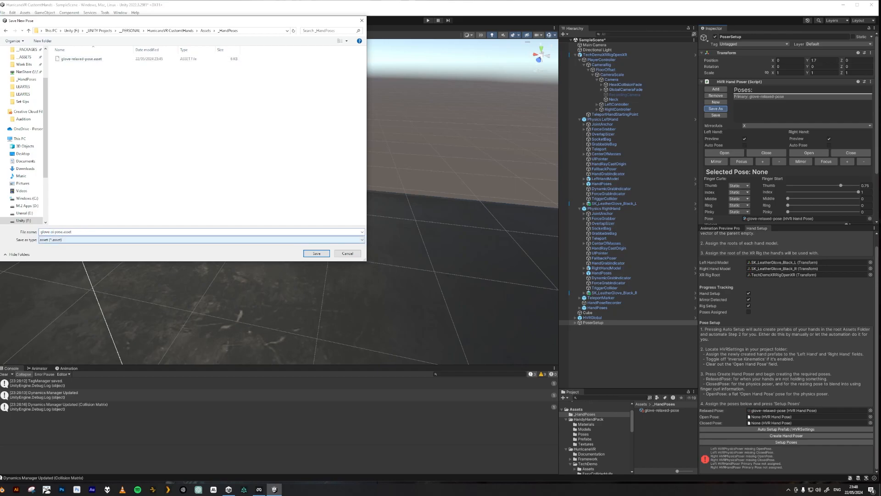
{"action": "type", "text": "pen"}
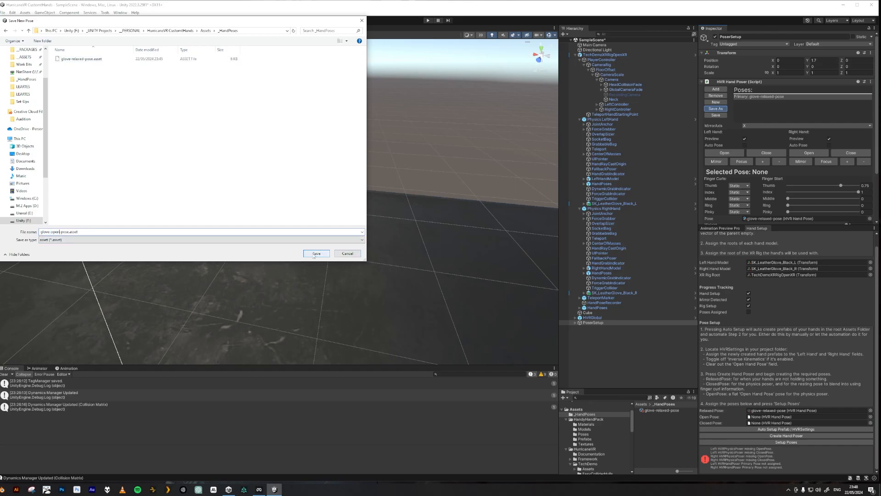
{"action": "left_click", "coordinate": [317, 253]}
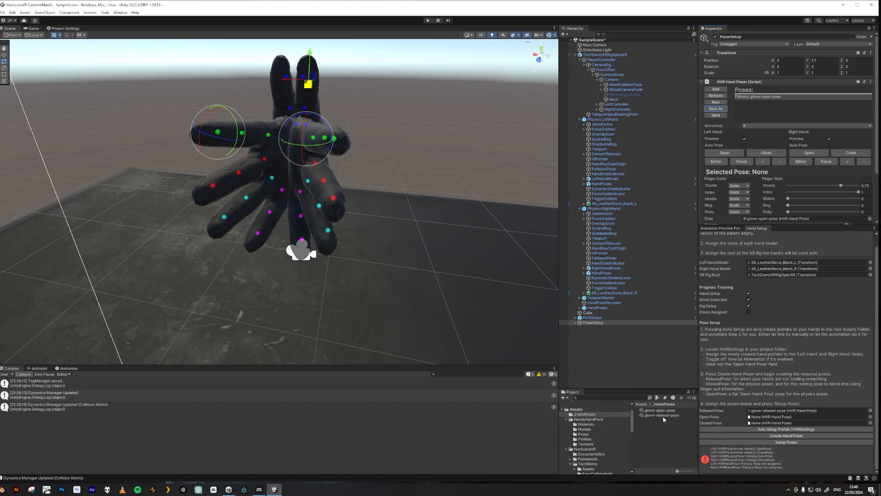
{"action": "left_click_drag", "start_coordinate": [665, 412], "coordinate": [763, 418]}
{"action": "left_click", "coordinate": [743, 138]}
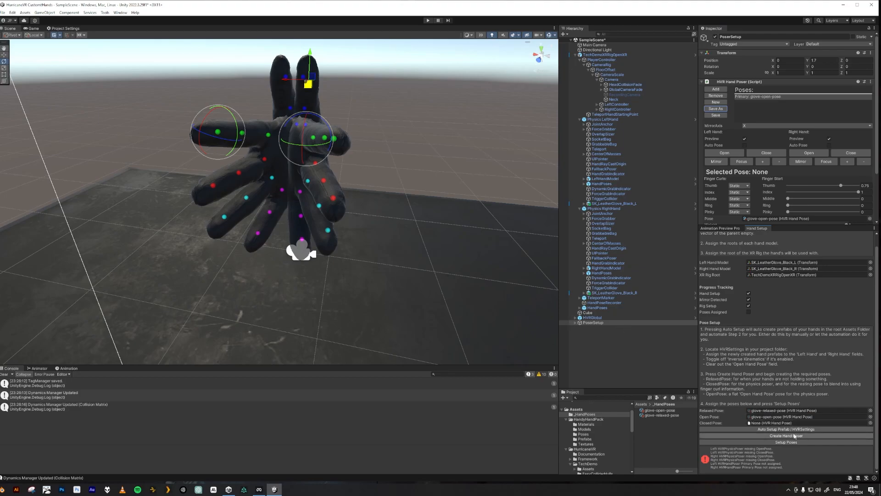
Step: Turn off the left hand preview and play the R_ClosedFist clip on PoserSetup's right hand preview with Animation Preview Pro
{"action": "left_click", "coordinate": [719, 228]}
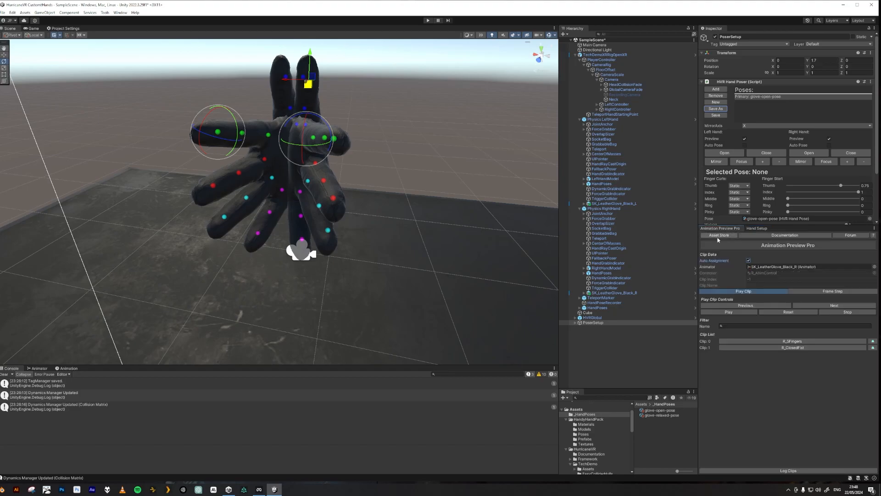
{"action": "left_click", "coordinate": [576, 323]}
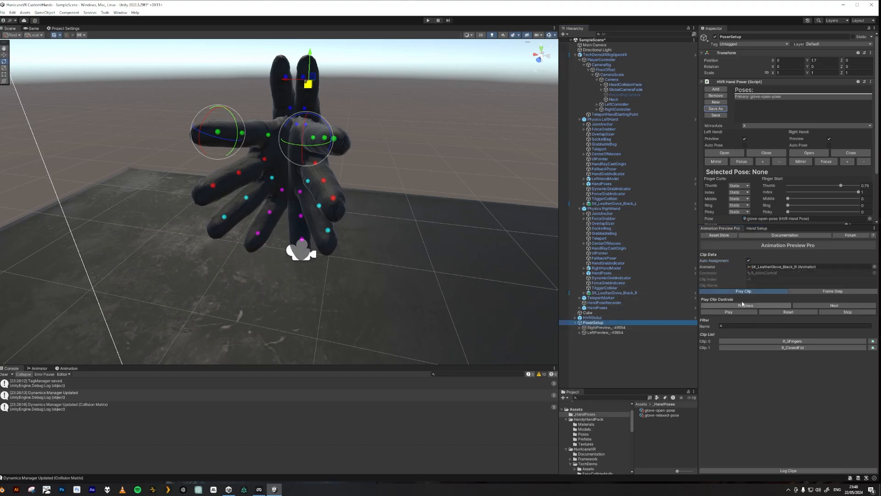
{"action": "left_click", "coordinate": [598, 327]}
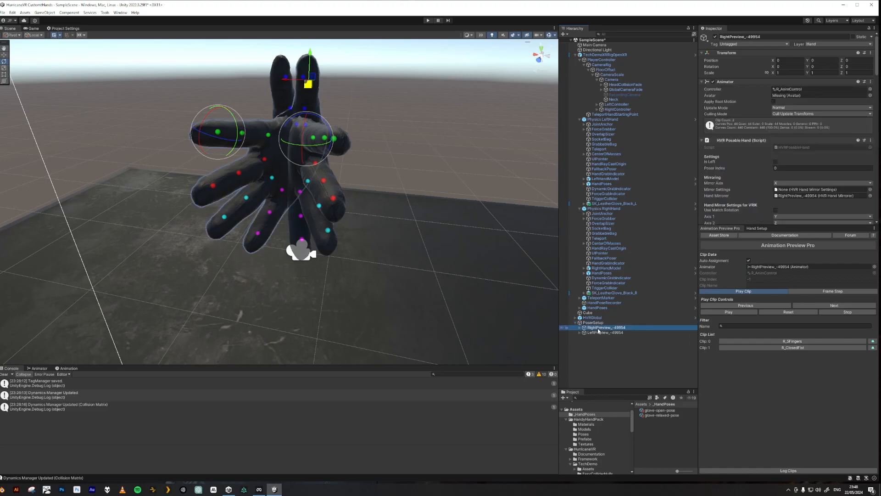
{"action": "right_click_drag", "start_coordinate": [404, 284], "coordinate": [353, 267]}
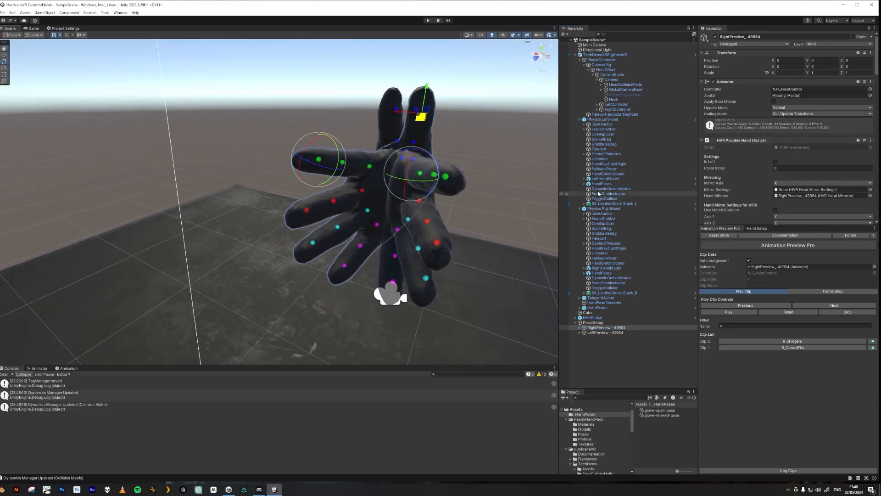
{"action": "left_click", "coordinate": [593, 322]}
{"action": "left_click", "coordinate": [744, 138]}
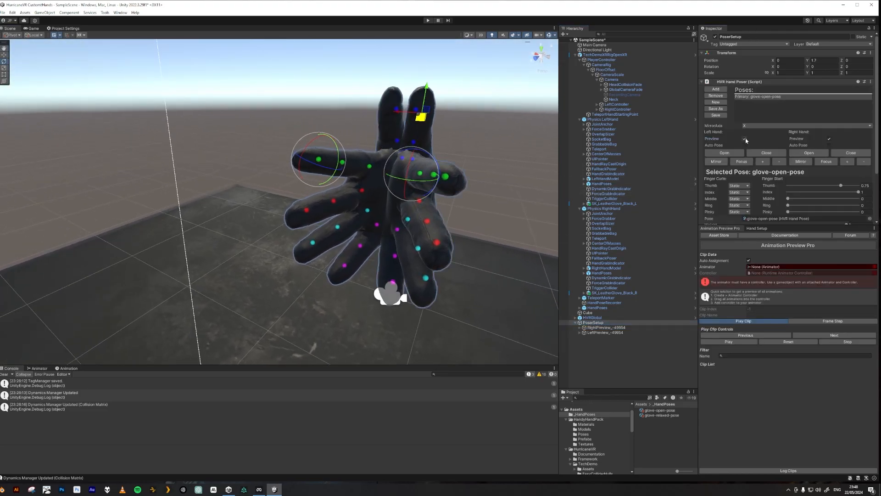
{"action": "left_click", "coordinate": [595, 327]}
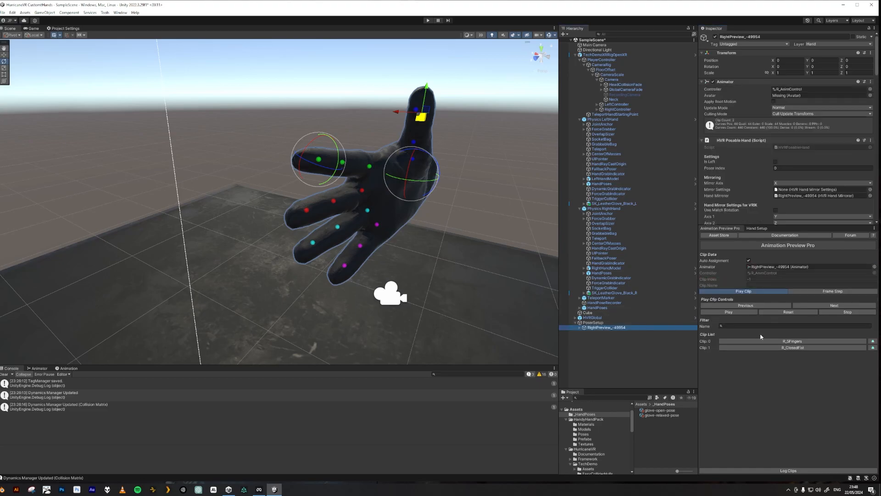
{"action": "left_click", "coordinate": [790, 348]}
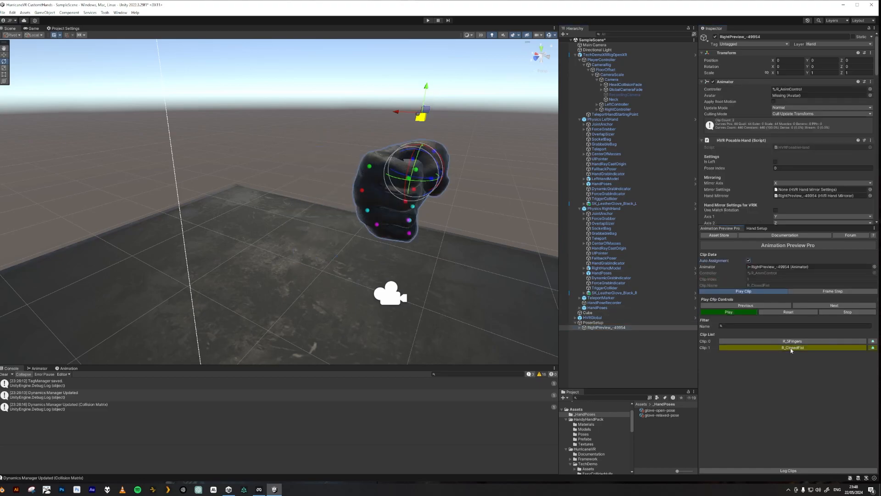
Step: Examine the right glove's closed fist and its finger joints from several angles with PoserSetup selected
{"action": "right_click_drag", "start_coordinate": [460, 256], "coordinate": [442, 262]}
{"action": "scroll", "coordinate": [426, 253], "scroll_direction": "up", "scroll_amount": 5}
{"action": "middle_click_drag", "start_coordinate": [443, 261], "coordinate": [451, 253]}
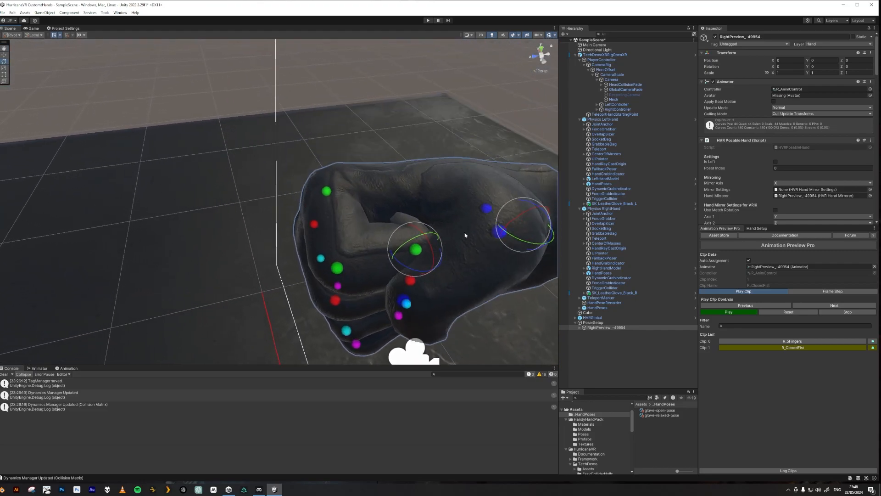
{"action": "middle_click_drag", "start_coordinate": [495, 235], "coordinate": [485, 288]}
{"action": "left_click", "coordinate": [485, 288]}
{"action": "left_click_drag", "start_coordinate": [485, 288], "coordinate": [435, 230], "text": "alt"}
{"action": "scroll", "coordinate": [434, 234], "scroll_direction": "up", "scroll_amount": 3}
{"action": "left_click", "coordinate": [278, 157]}
{"action": "scroll", "coordinate": [155, 227], "scroll_direction": "up", "scroll_amount": 3}
{"action": "left_click_drag", "start_coordinate": [155, 227], "coordinate": [402, 225], "text": "alt"}
{"action": "left_click", "coordinate": [402, 225]}
{"action": "left_click", "coordinate": [402, 226]}
{"action": "left_click_drag", "start_coordinate": [311, 289], "coordinate": [453, 284]}
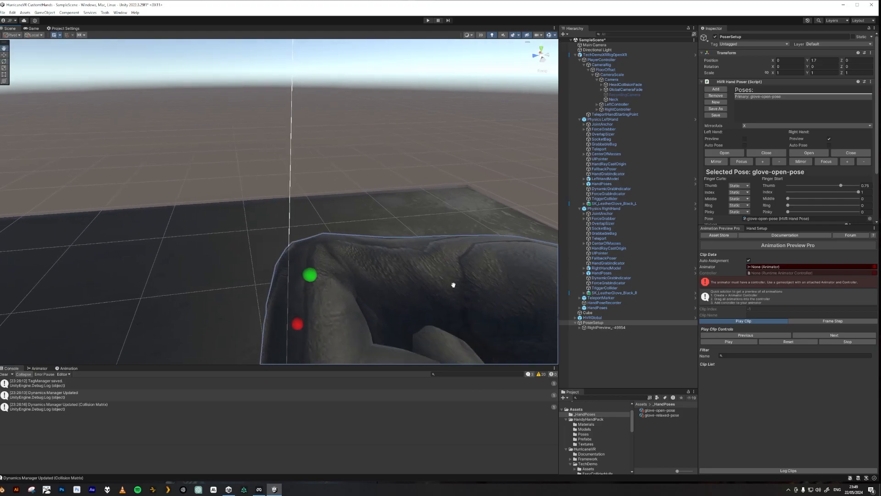
{"action": "scroll", "coordinate": [413, 197], "scroll_direction": "up", "scroll_amount": 10}
{"action": "scroll", "coordinate": [435, 242], "scroll_direction": "down", "scroll_amount": 8}
{"action": "left_click_drag", "start_coordinate": [435, 242], "coordinate": [436, 196], "text": "alt"}
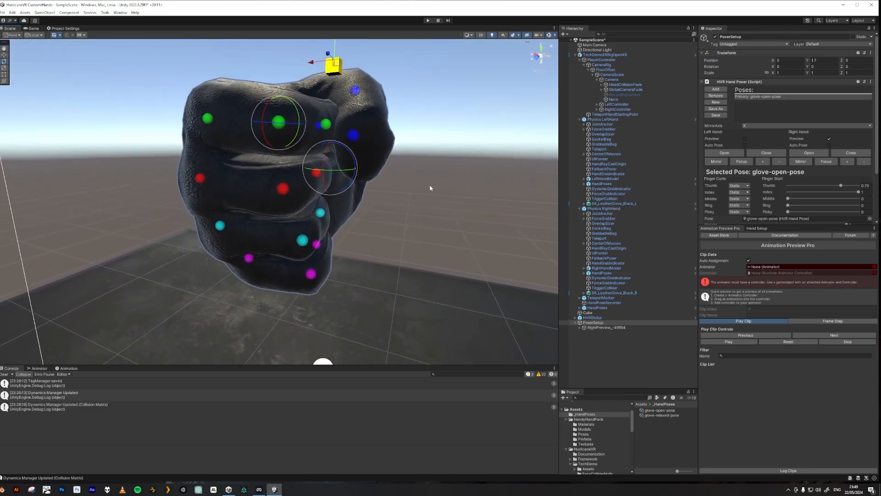
Step: Adjust the rotation of the right glove's thumb joint in the closed fist pose
{"action": "left_click", "coordinate": [353, 137]}
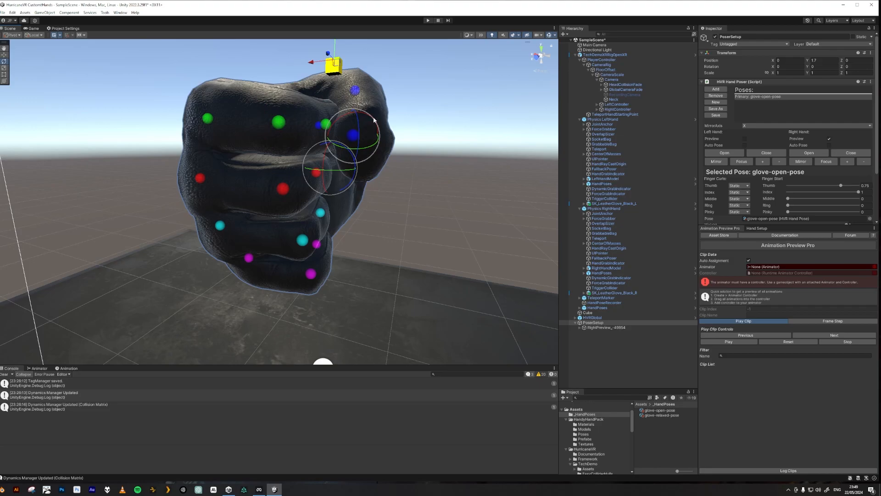
{"action": "left_click_drag", "start_coordinate": [367, 118], "coordinate": [371, 119]}
{"action": "middle_click_drag", "start_coordinate": [382, 131], "coordinate": [376, 220]}
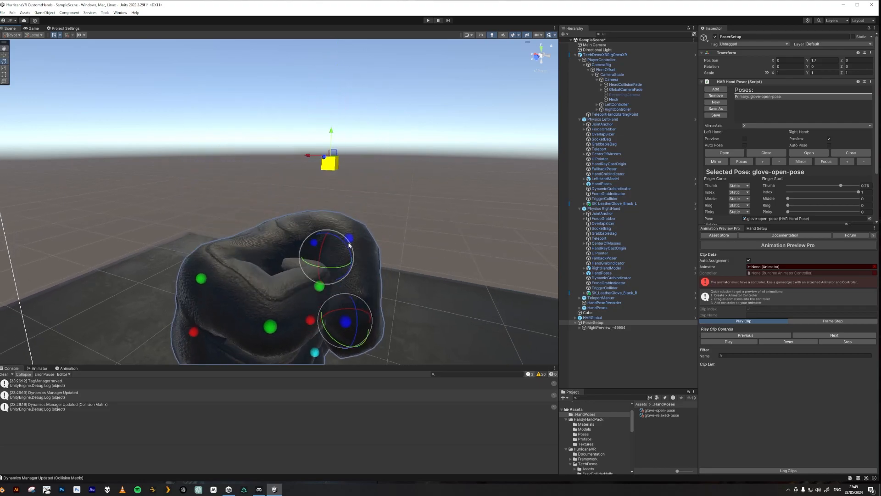
{"action": "right_click_drag", "start_coordinate": [377, 220], "coordinate": [351, 355]}
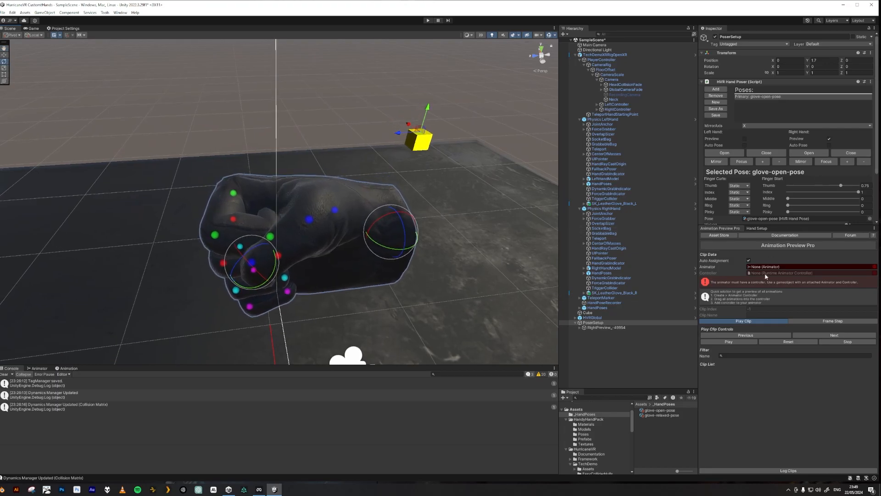
Step: Turn on PoserSetup's left hand preview and mirror the right hand's closed fist pose onto it
{"action": "left_click", "coordinate": [597, 322]}
{"action": "left_click", "coordinate": [747, 139]}
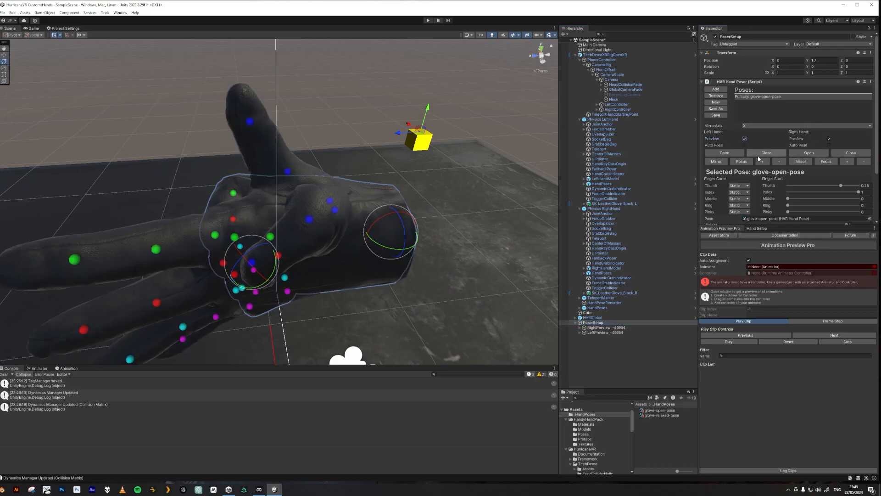
{"action": "left_click", "coordinate": [800, 162]}
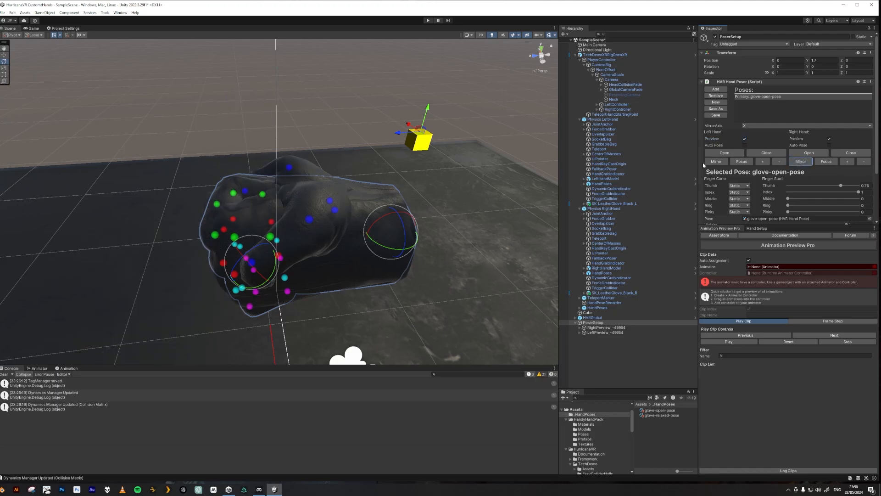
Step: Save the mirrored fist pose as the new asset glove-fist-pose in the _HandPoses folder
{"action": "left_click", "coordinate": [716, 109]}
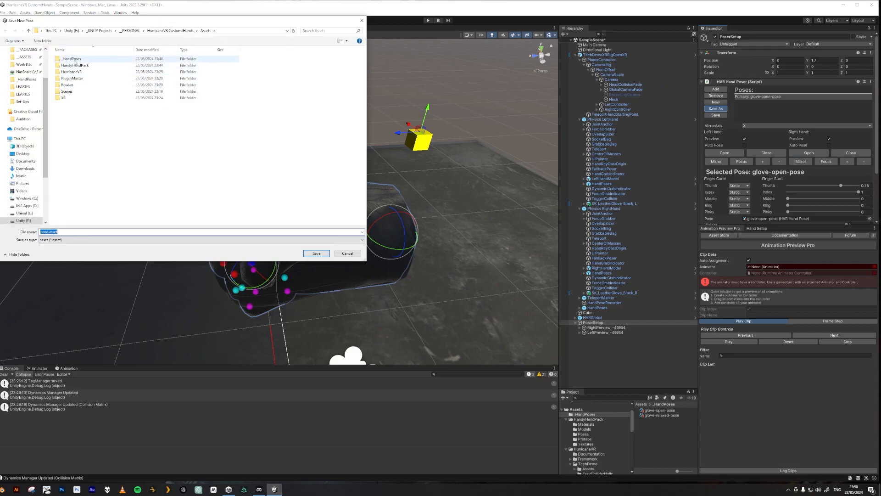
{"action": "double_click", "coordinate": [74, 58]}
{"action": "left_click", "coordinate": [70, 67]}
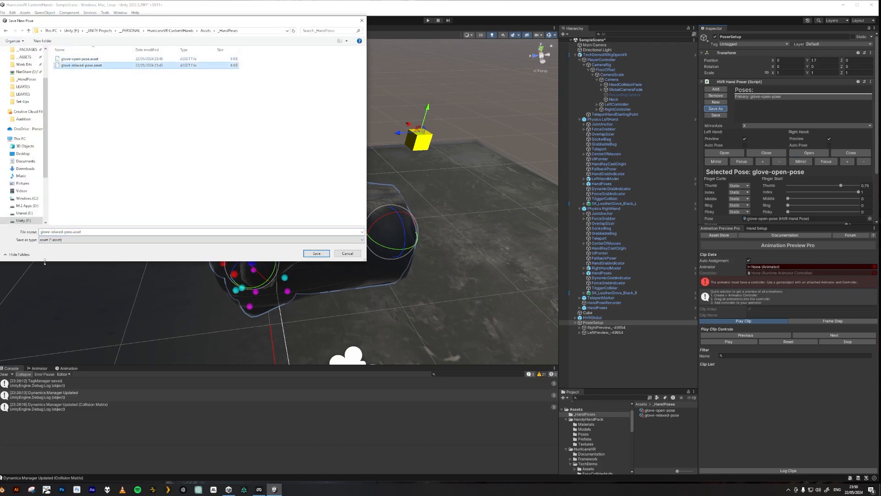
{"action": "double_click", "coordinate": [52, 232]}
{"action": "left_click", "coordinate": [52, 232]}
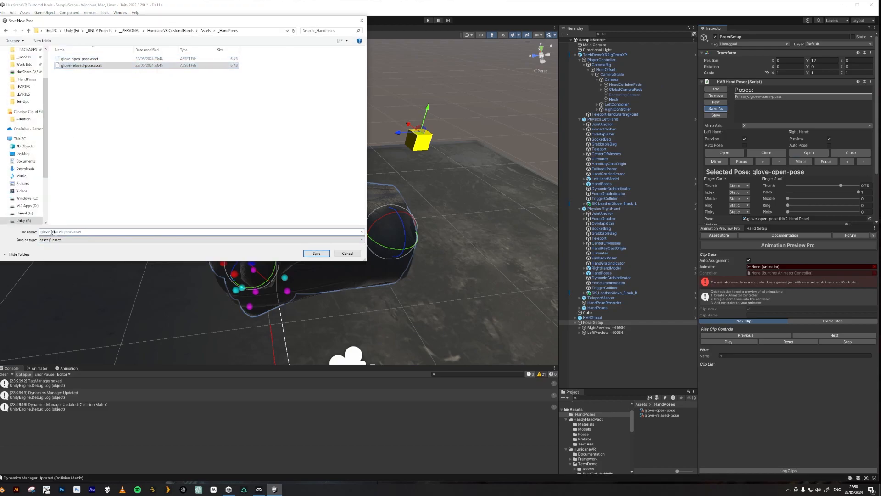
{"action": "key", "text": "BackSpace"}
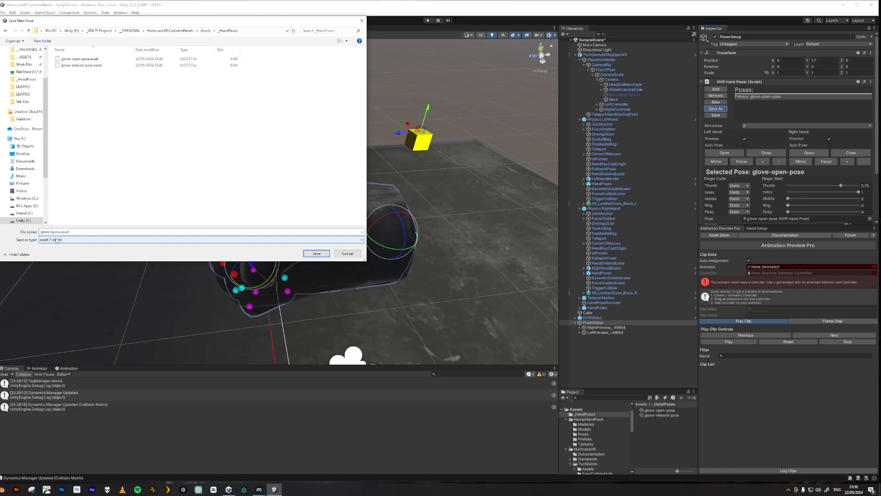
{"action": "left_click", "coordinate": [317, 253]}
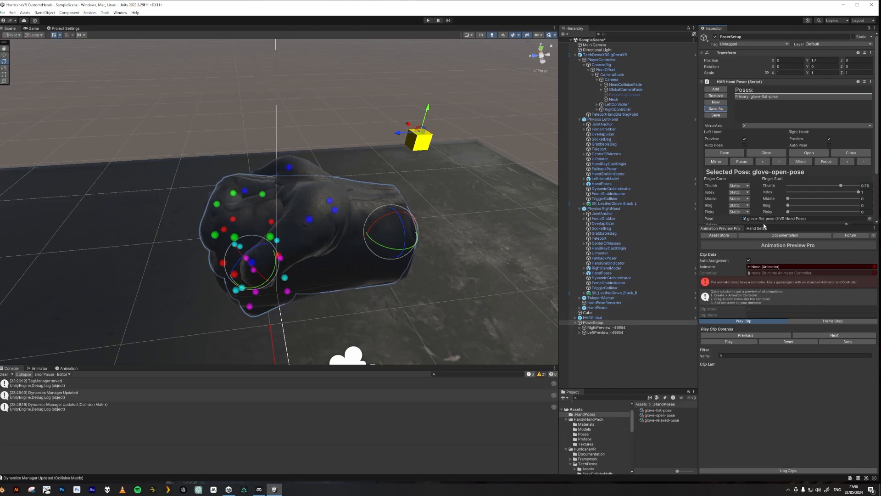
Step: Turn off both hand previews and assign glove-fist-pose as the Closed Pose in Hand Setup
{"action": "left_click", "coordinate": [829, 138]}
{"action": "left_click", "coordinate": [744, 138]}
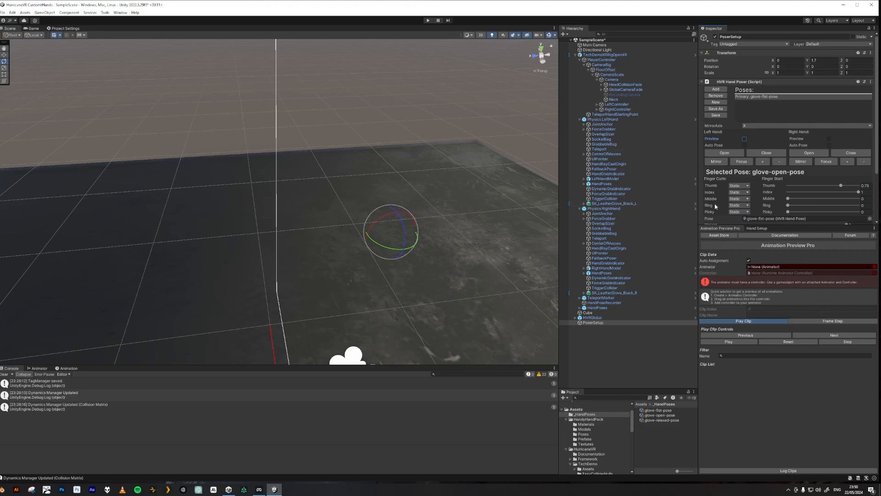
{"action": "left_click", "coordinate": [757, 229]}
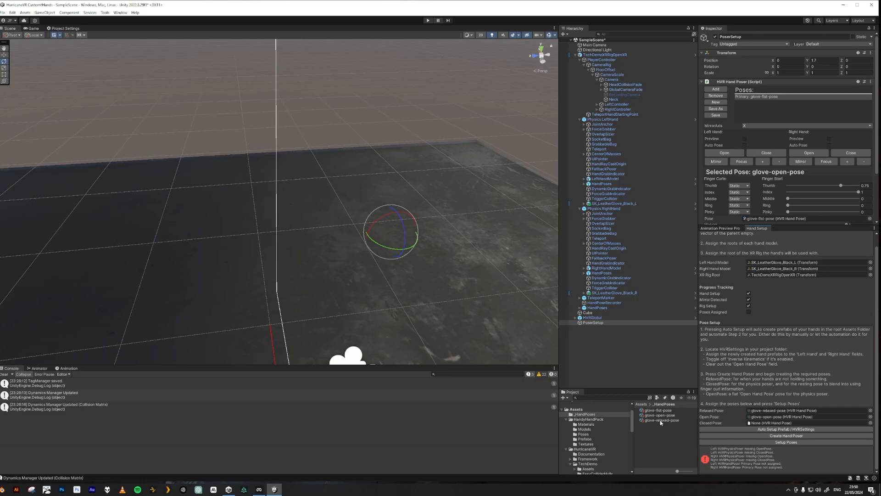
{"action": "left_click_drag", "start_coordinate": [659, 410], "coordinate": [768, 425]}
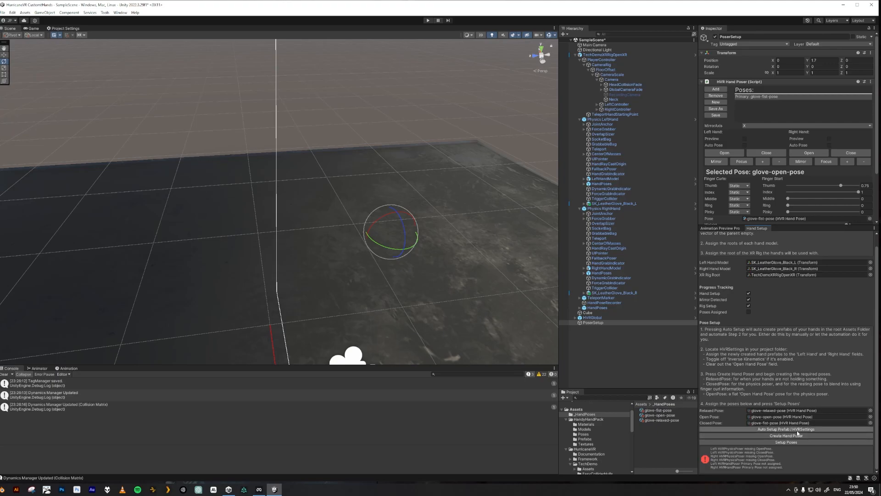
Step: Run Setup Poses to apply the relaxed, open and closed poses to the glove hands
{"action": "left_click", "coordinate": [786, 443]}
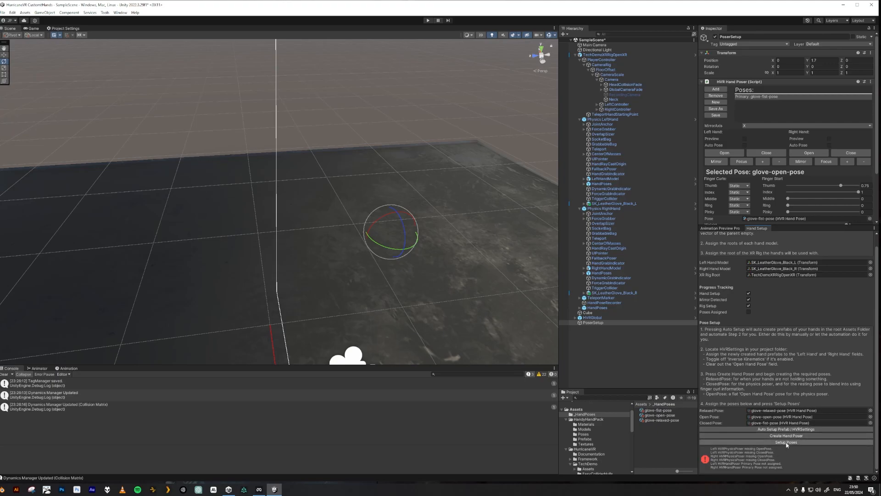
{"action": "left_click", "coordinate": [786, 443]}
{"action": "left_click", "coordinate": [786, 443]}
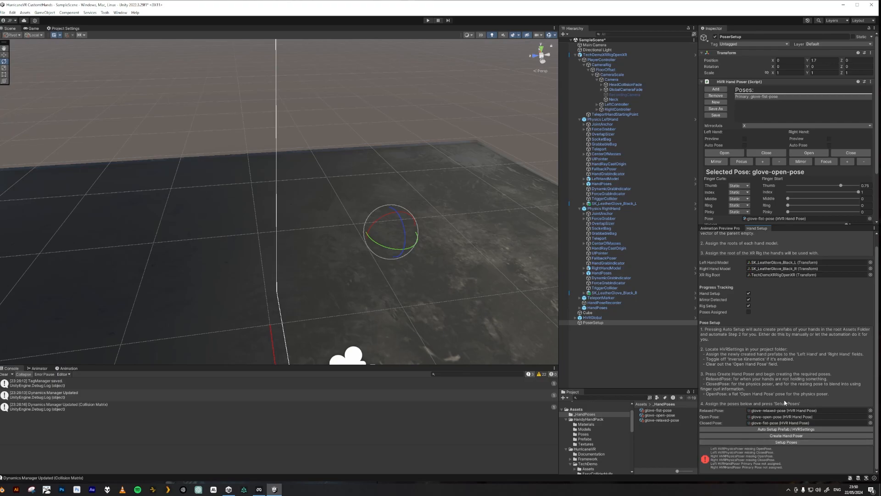
{"action": "left_click", "coordinate": [786, 442]}
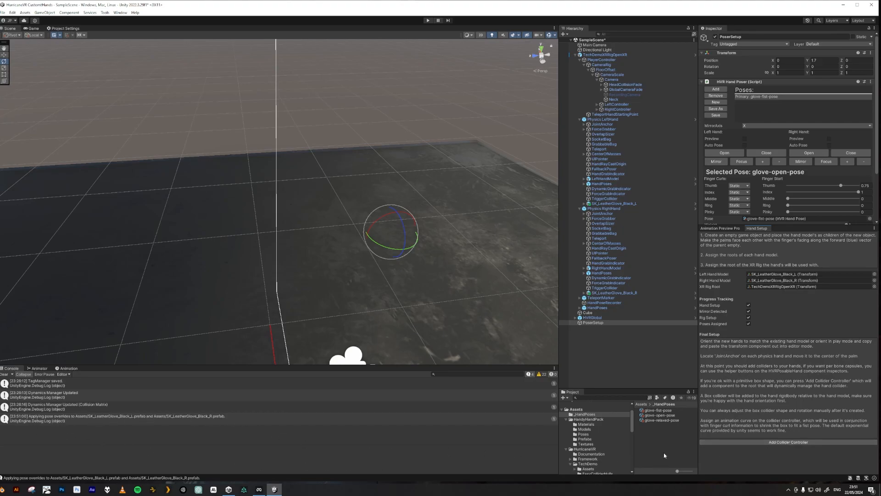
Step: Move the SK_LeatherGlove_Black_L and SK_LeatherGlove_Black_R prefabs from Assets into the _HandPoses folder
{"action": "left_click", "coordinate": [577, 409]}
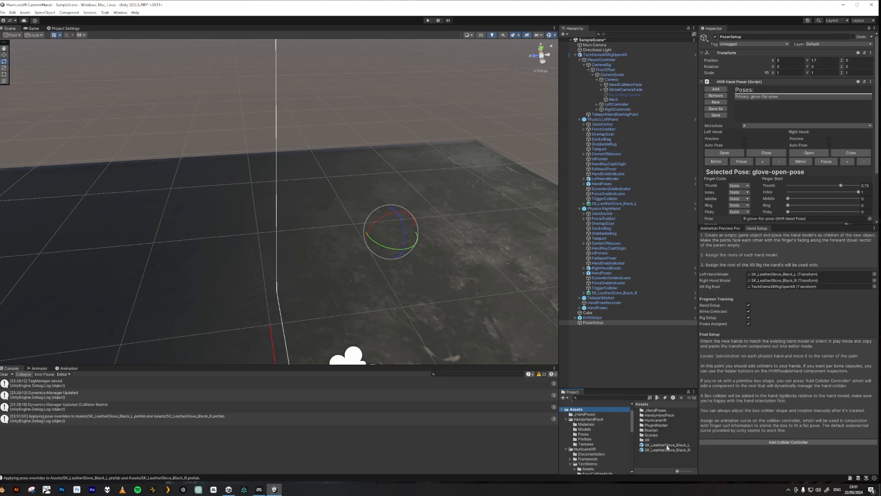
{"action": "left_click", "coordinate": [653, 444]}
{"action": "left_click", "coordinate": [654, 450], "text": "shift"}
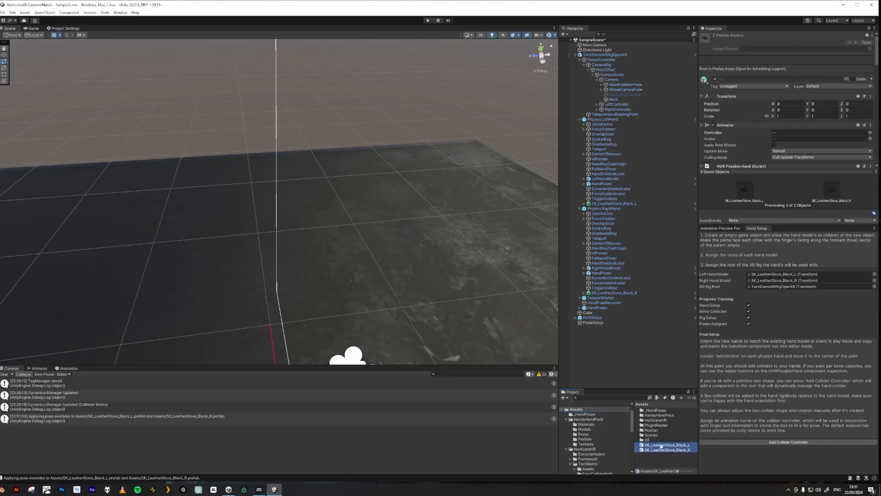
{"action": "left_click", "coordinate": [586, 413]}
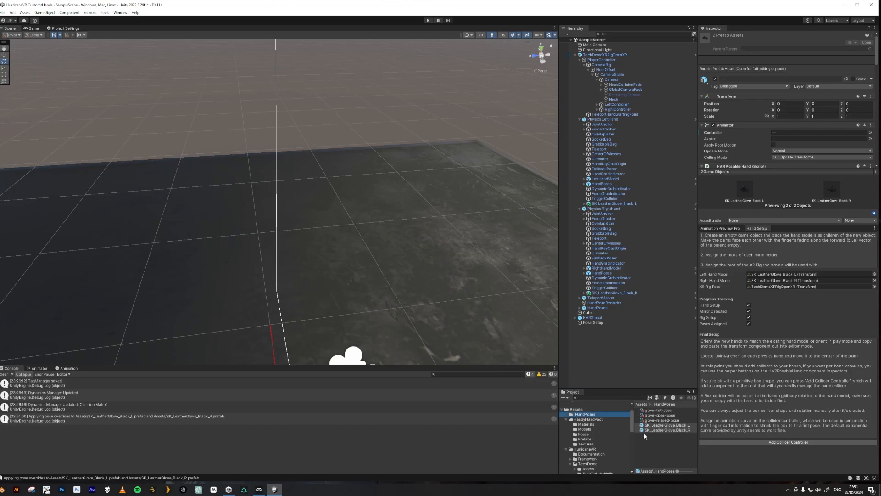
{"action": "left_click", "coordinate": [650, 450]}
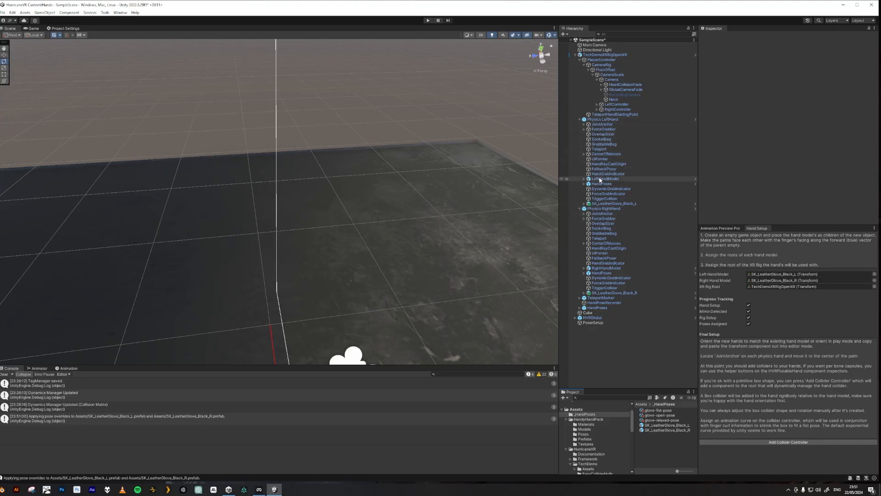
Step: Examine how the leather gloves line up with the default hand models, with LeftHandModel selected
{"action": "left_click", "coordinate": [579, 179]}
{"action": "middle_click_drag", "start_coordinate": [407, 274], "coordinate": [397, 62]}
{"action": "key", "text": "s"}
{"action": "right_click_drag", "start_coordinate": [283, 260], "coordinate": [313, 261]}
{"action": "key", "text": "w"}
{"action": "middle_click_drag", "start_coordinate": [313, 260], "coordinate": [338, 240]}
{"action": "mouse_move", "coordinate": [338, 240]}
{"action": "right_mouse_down"}
{"action": "mouse_move", "coordinate": [338, 271]}
{"action": "mouse_move", "coordinate": [344, 226]}
{"action": "mouse_move", "coordinate": [321, 230]}
{"action": "mouse_move", "coordinate": [339, 237]}
{"action": "right_mouse_up"}
{"action": "key", "text": "w"}
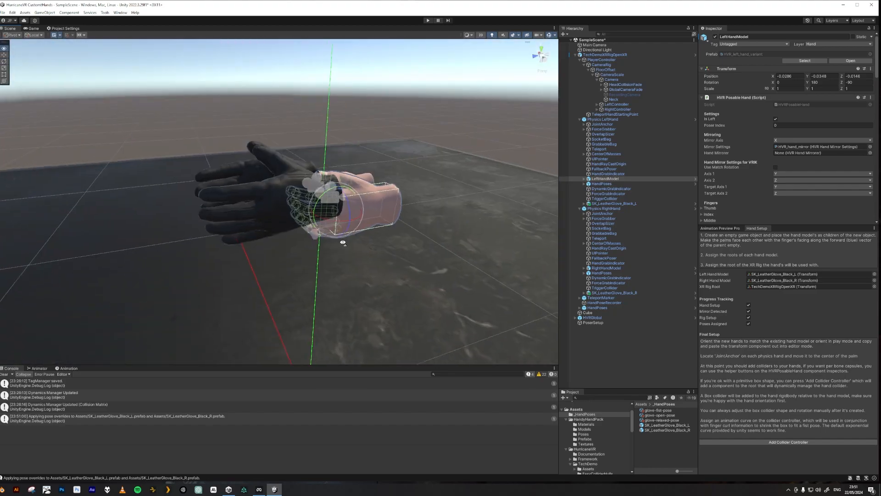
{"action": "key", "text": "s"}
{"action": "middle_click_drag", "start_coordinate": [328, 235], "coordinate": [352, 250]}
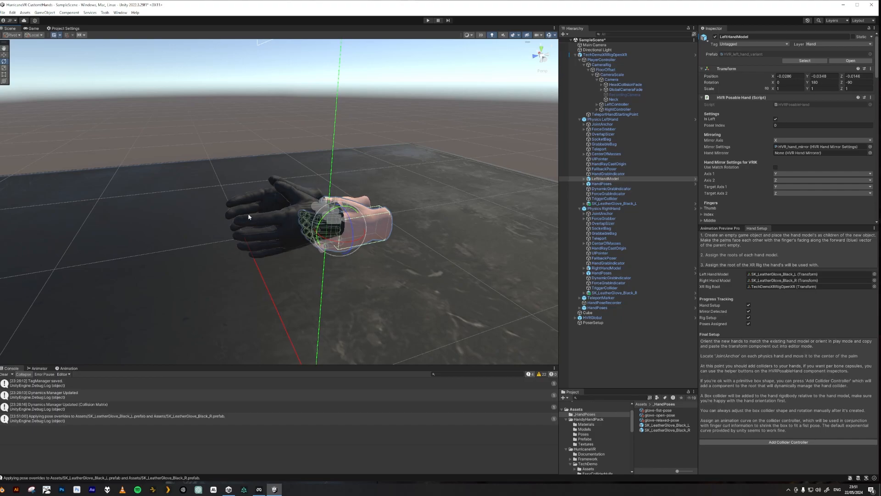
Step: Select the left leather glove and add the Collider Controller to both physics hands with Hand Setup
{"action": "left_click", "coordinate": [602, 204]}
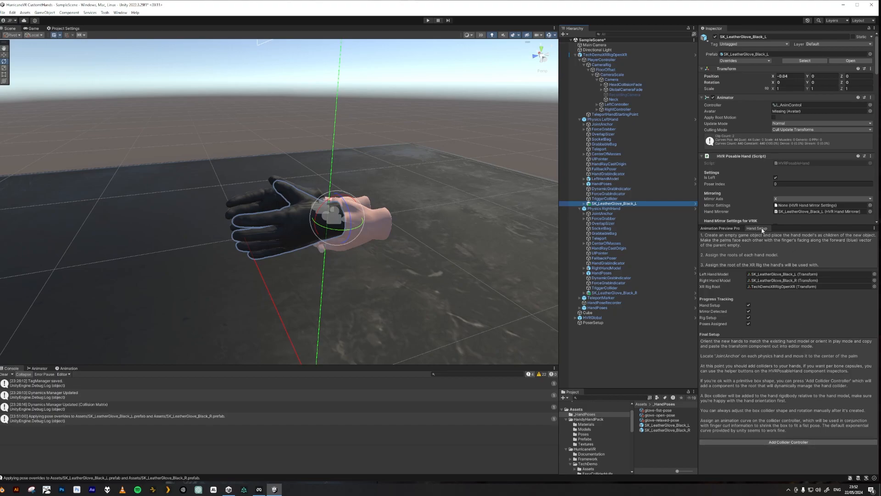
{"action": "left_click", "coordinate": [784, 443]}
{"action": "left_click", "coordinate": [791, 441]}
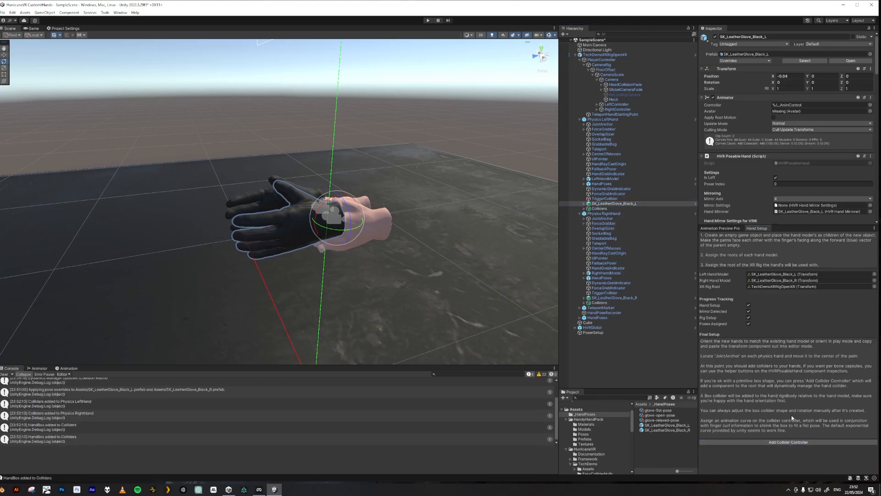
Step: Expand the Colliders objects of Physics LeftHand and Physics RightHand and select both HandBox children
{"action": "left_click", "coordinate": [584, 209]}
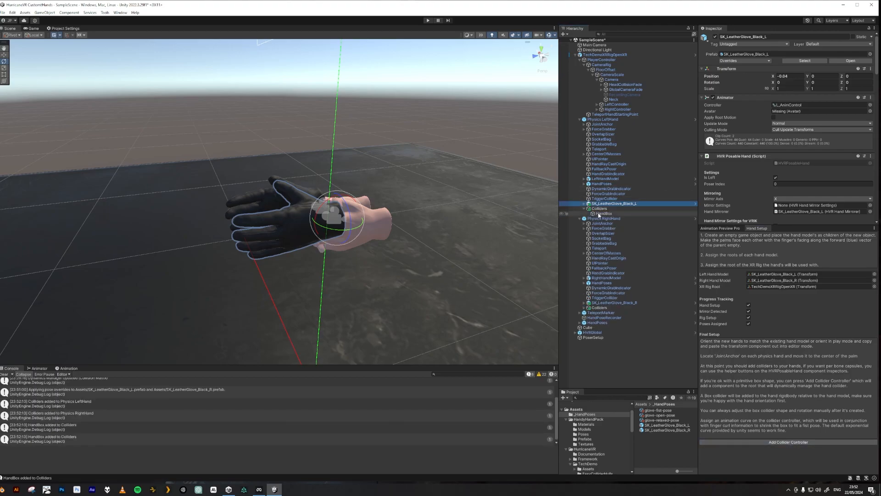
{"action": "left_click", "coordinate": [584, 307]}
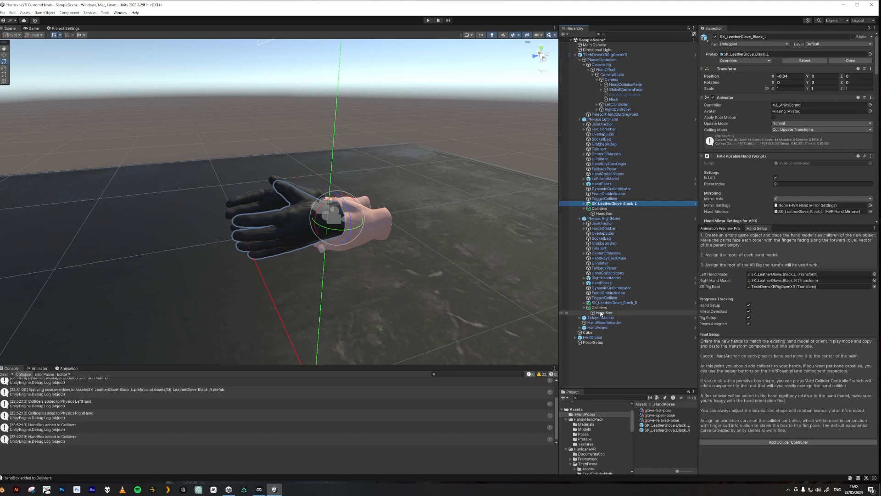
{"action": "left_click", "coordinate": [588, 312]}
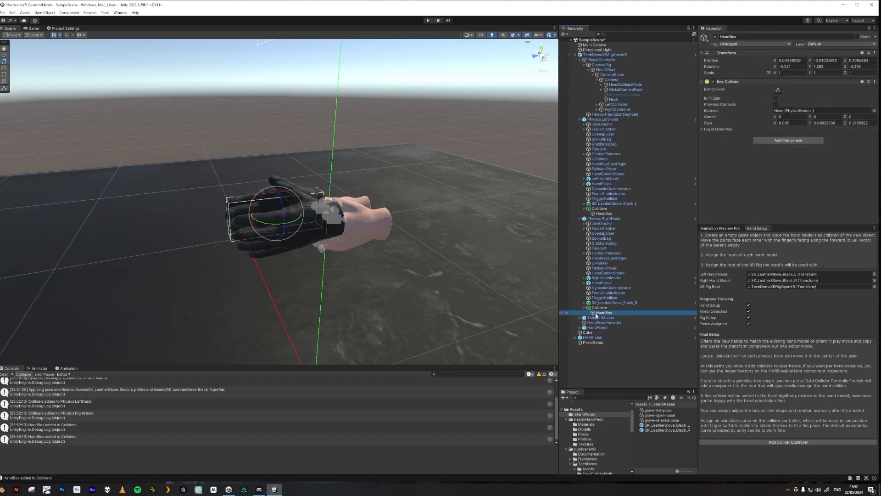
{"action": "left_click", "coordinate": [604, 213], "text": "ctrl"}
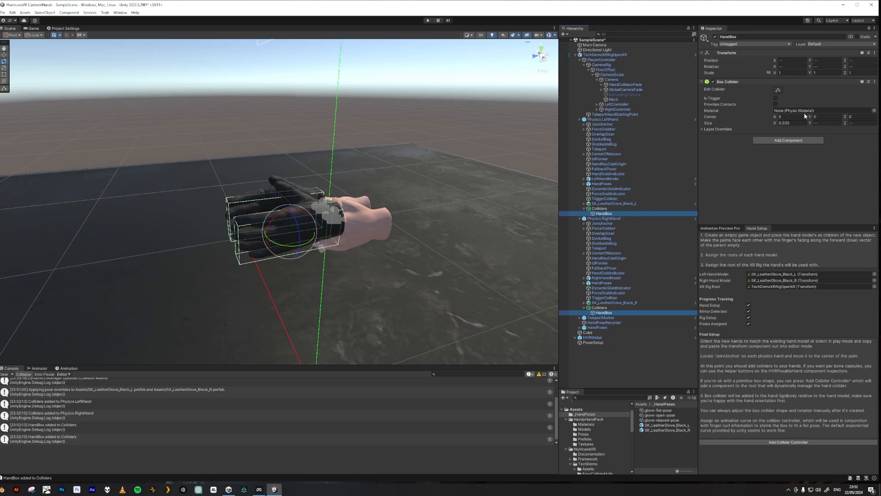
{"action": "left_click", "coordinate": [789, 123]}
{"action": "left_click", "coordinate": [787, 123]}
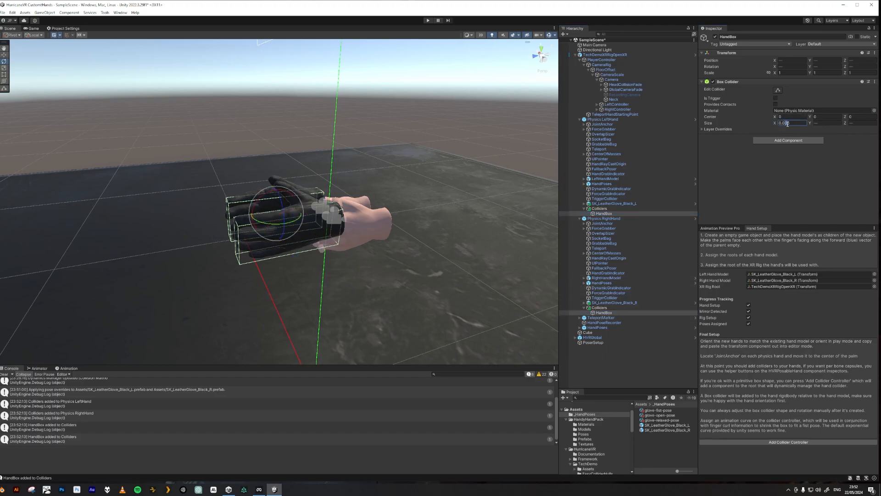
{"action": "left_click", "coordinate": [604, 214]}
{"action": "left_click", "coordinate": [812, 124]}
{"action": "left_click_drag", "start_coordinate": [812, 124], "coordinate": [844, 124]}
{"action": "key", "text": "ctrl+z"}
Step: Set the right HandBox's Box Collider to center Z -0.03 and size Z 0.13
{"action": "left_click_drag", "start_coordinate": [229, 206], "coordinate": [340, 261], "text": "alt"}
{"action": "left_click", "coordinate": [845, 118]}
{"action": "type", "text": "-0.03"}
{"action": "key", "text": "Return"}
{"action": "left_click_drag", "start_coordinate": [450, 215], "coordinate": [482, 189], "text": "alt"}
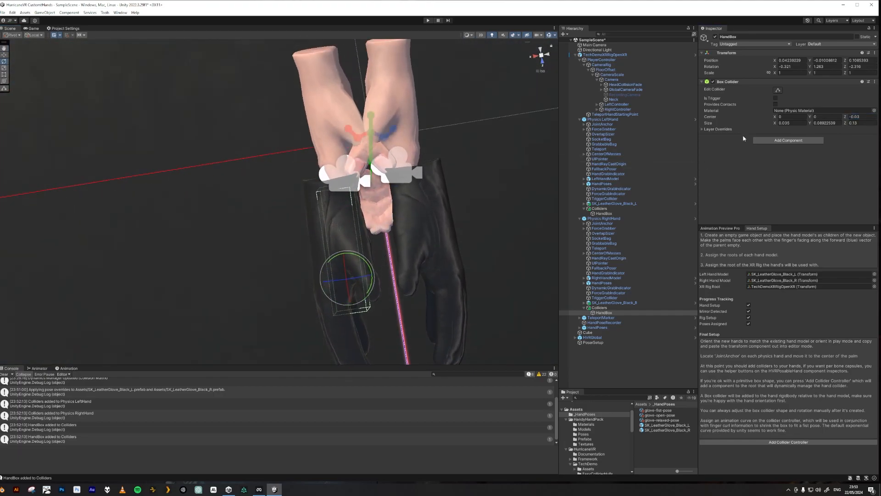
Step: Fit the right HandBox collider across the palm with size X 0.04 and center X 0.007
{"action": "left_click", "coordinate": [780, 117]}
{"action": "type", "text": "0.03"}
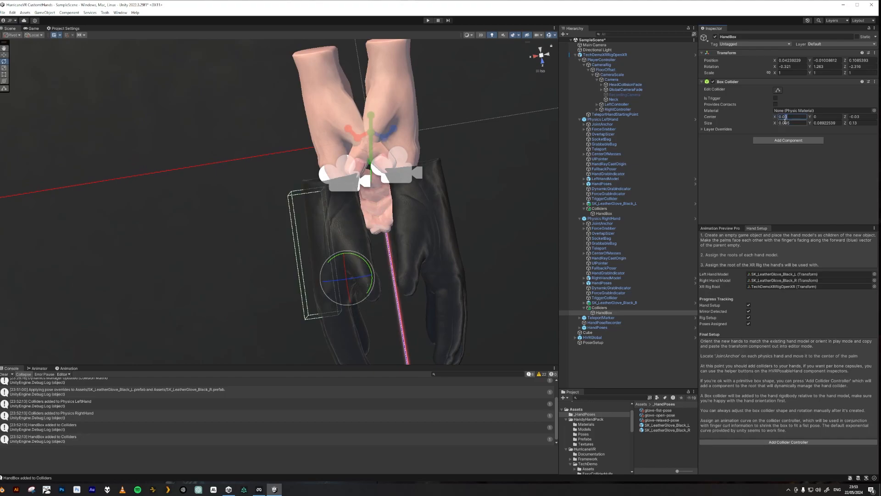
{"action": "key", "text": "BackSpace"}
{"action": "type", "text": "1"}
{"action": "key", "text": "BackSpace"}
{"action": "type", "text": "2"}
{"action": "left_click", "coordinate": [786, 122]}
{"action": "type", "text": "0.03"}
{"action": "key", "text": "BackSpace"}
{"action": "type", "text": "4"}
{"action": "left_click", "coordinate": [793, 116]}
{"action": "type", "text": "0.01"}
{"action": "key", "text": "BackSpace"}
{"action": "type", "text": "07"}
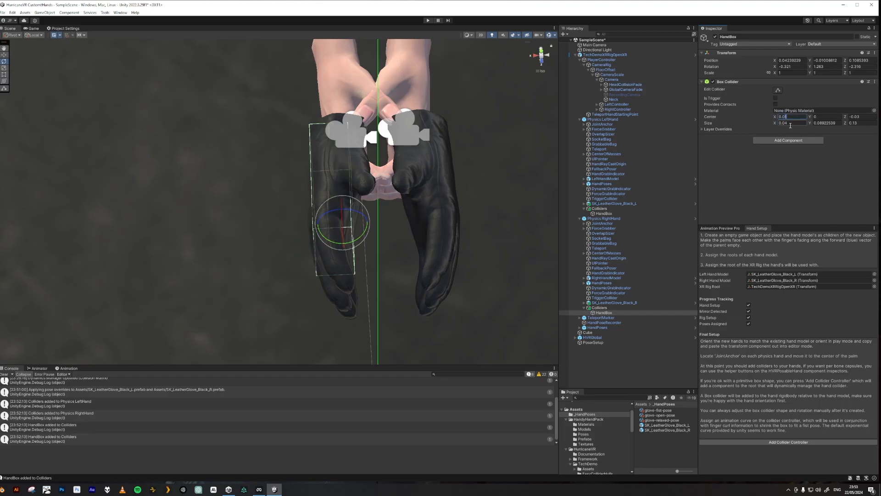
Step: Set the right HandBox collider's center Z to -0.04 and its size Z to 0.12
{"action": "left_click_drag", "start_coordinate": [138, 234], "coordinate": [220, 235], "text": "alt"}
{"action": "left_click", "coordinate": [854, 116]}
{"action": "type", "text": "-0.04"}
{"action": "left_click", "coordinate": [854, 123]}
{"action": "type", "text": "0.12"}
Step: Copy the right HandBox's Box Collider component and paste its values onto the left HandBox
{"action": "left_click_drag", "start_coordinate": [322, 238], "coordinate": [321, 215], "text": "alt"}
{"action": "right_click", "coordinate": [729, 81]}
{"action": "left_click", "coordinate": [757, 129]}
{"action": "left_click", "coordinate": [604, 214]}
{"action": "right_click", "coordinate": [729, 81]}
{"action": "left_click", "coordinate": [766, 140]}
Step: Deactivate the default LeftHandModel and RightHandModel and check the right HandBox from above
{"action": "left_click_drag", "start_coordinate": [445, 156], "coordinate": [440, 230], "text": "alt"}
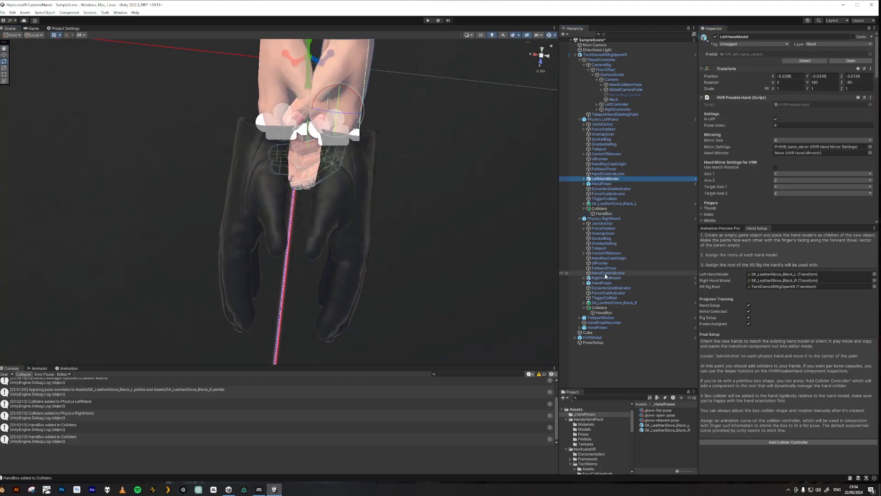
{"action": "left_click", "coordinate": [603, 313]}
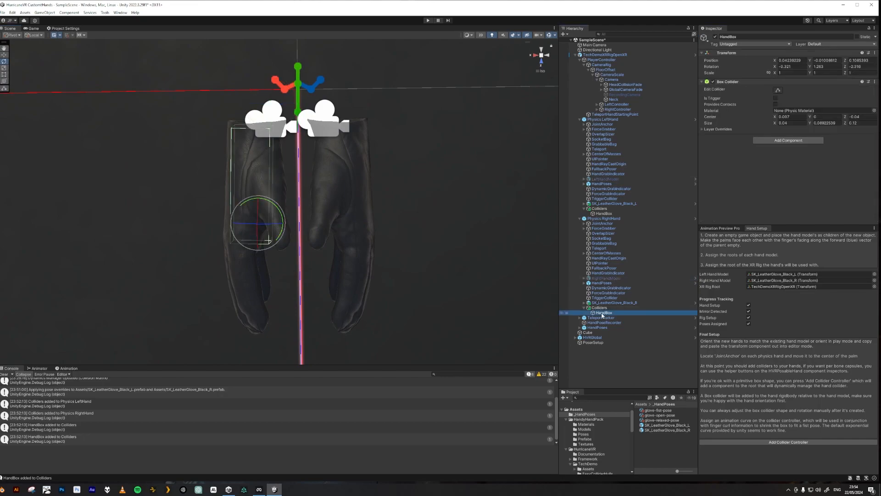
{"action": "left_click", "coordinate": [547, 58]}
Step: Set the left HandBox collider's center X to -0.007
{"action": "left_click", "coordinate": [603, 204]}
{"action": "left_click", "coordinate": [604, 213]}
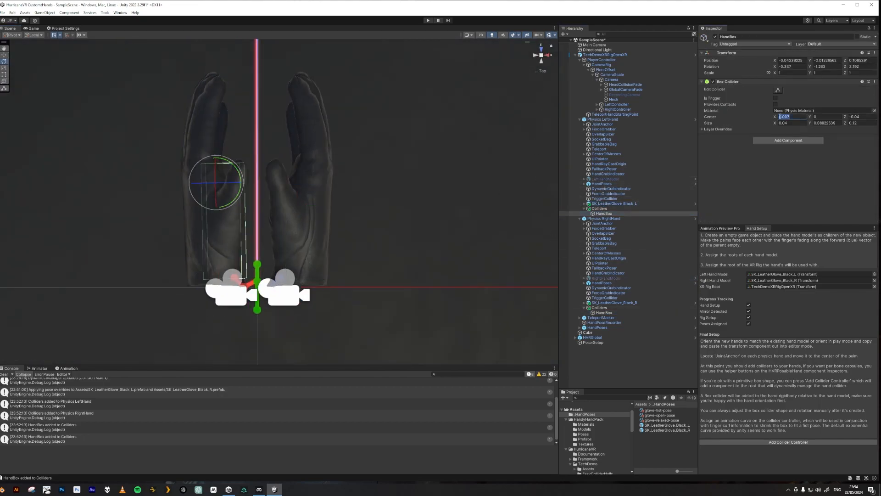
{"action": "type", "text": "-"}
Step: Move both HandBox colliders slightly upward together and set their size Y to 0.08
{"action": "left_click_drag", "start_coordinate": [341, 253], "coordinate": [413, 192], "text": "alt"}
{"action": "left_click", "coordinate": [604, 312], "text": "ctrl"}
{"action": "key", "text": "w"}
{"action": "left_click_drag", "start_coordinate": [259, 148], "coordinate": [273, 140]}
{"action": "left_click_drag", "start_coordinate": [395, 107], "coordinate": [400, 115], "text": "alt"}
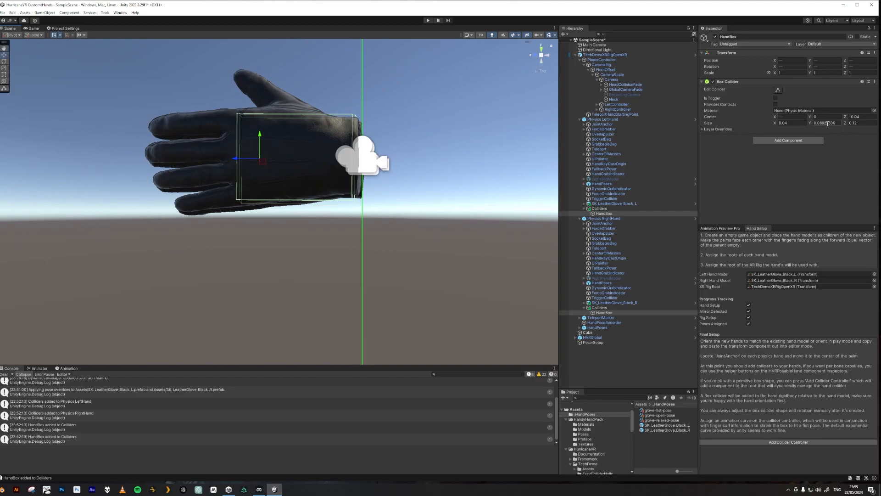
{"action": "key", "text": "BackSpace"}
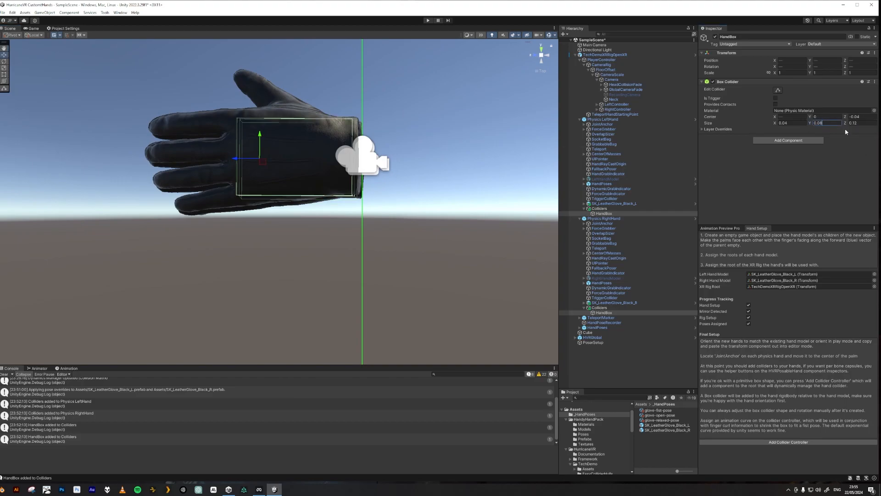
{"action": "left_click_drag", "start_coordinate": [477, 203], "coordinate": [472, 221], "text": "alt"}
{"action": "left_click_drag", "start_coordinate": [429, 191], "coordinate": [298, 248], "text": "alt"}
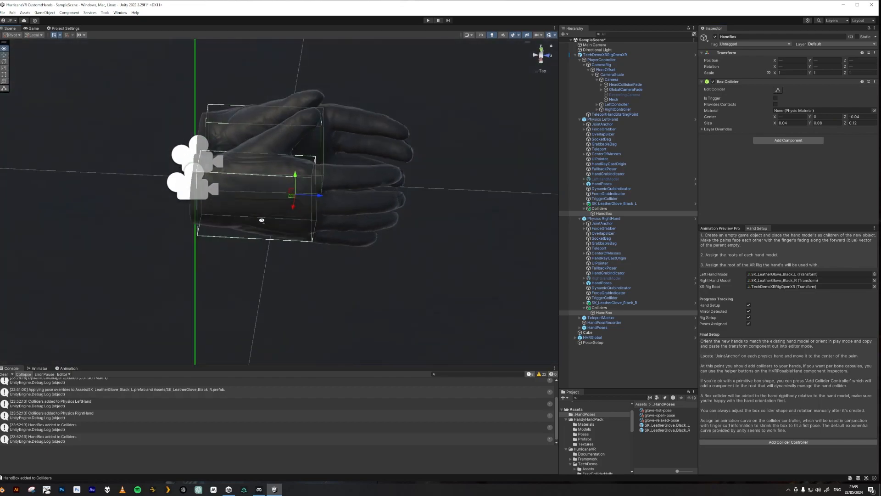
Step: Select SK_LeatherGlove_Black_L and close the Hand Setup and Animation Preview Pro windows
{"action": "left_click", "coordinate": [599, 203]}
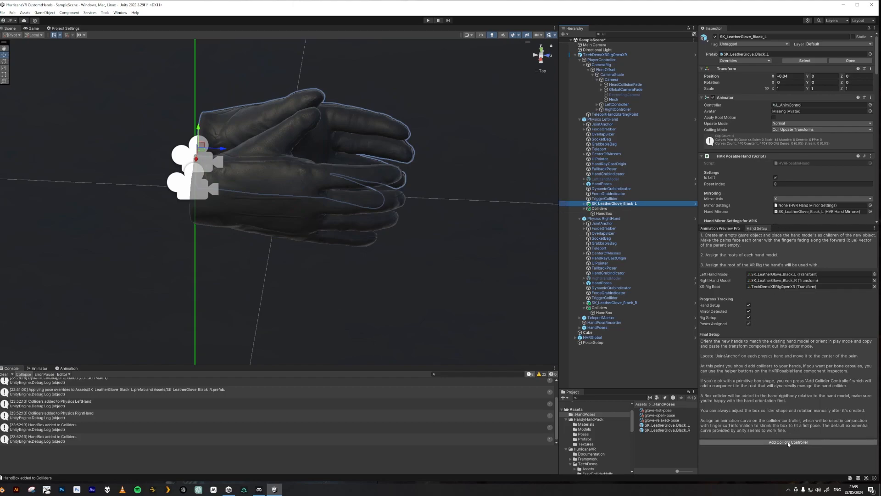
{"action": "left_click", "coordinate": [874, 228]}
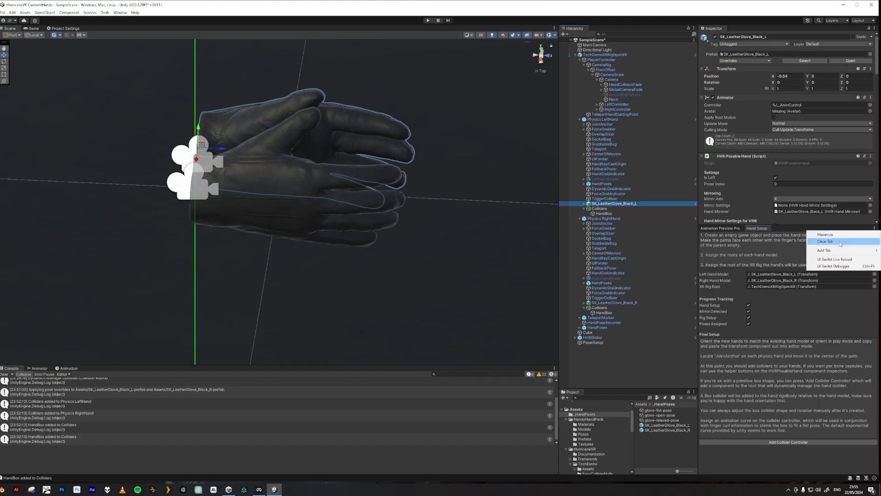
{"action": "left_click", "coordinate": [824, 241]}
{"action": "middle_click", "coordinate": [726, 230]}
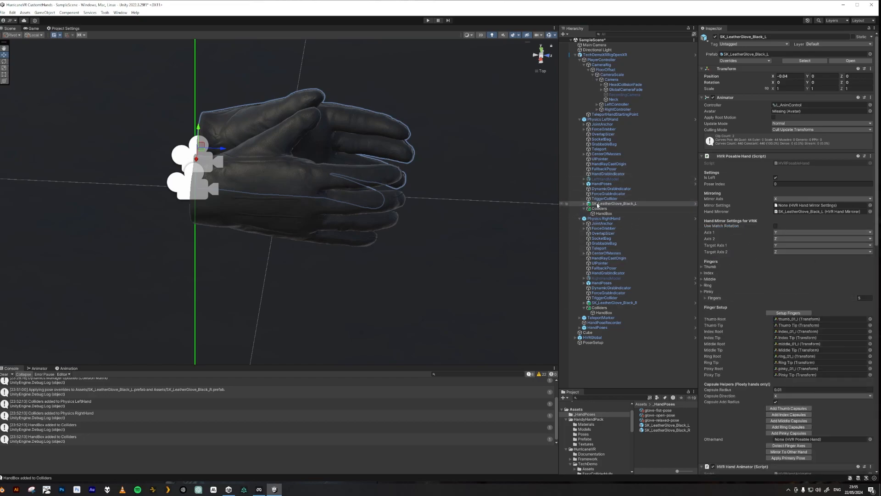
Step: Add thumb, index, middle, ring and pinky capsules to SK_LeatherGlove_Black_L with the HVR Posable Hand capsule helpers
{"action": "scroll", "coordinate": [770, 358], "scroll_direction": "down", "scroll_amount": 3}
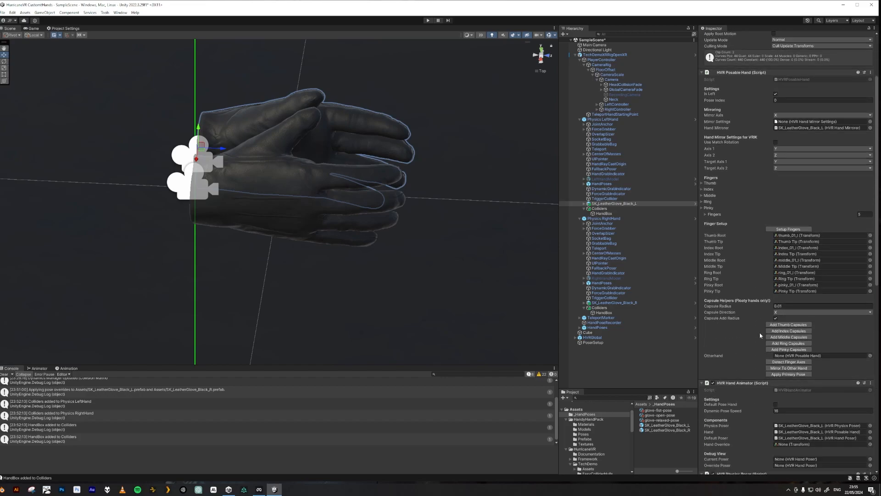
{"action": "left_click", "coordinate": [795, 325]}
{"action": "left_click", "coordinate": [795, 332]}
{"action": "left_click", "coordinate": [791, 337]}
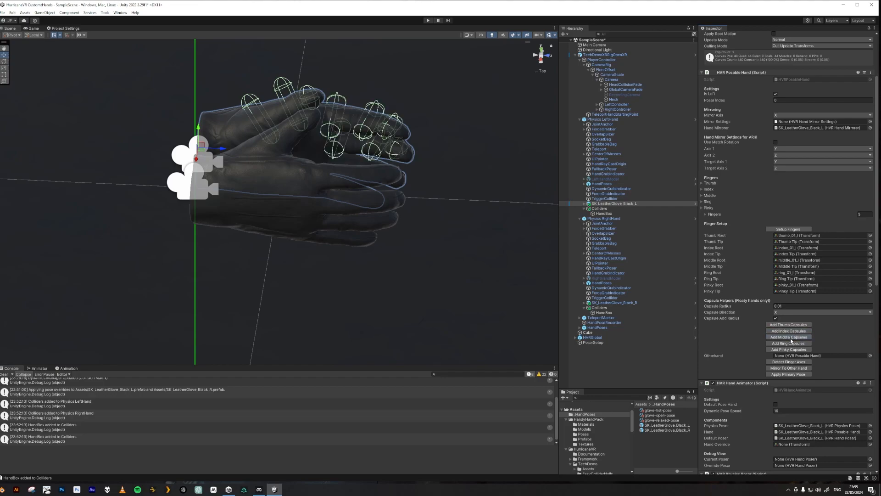
{"action": "left_click", "coordinate": [790, 344]}
{"action": "left_click", "coordinate": [785, 350]}
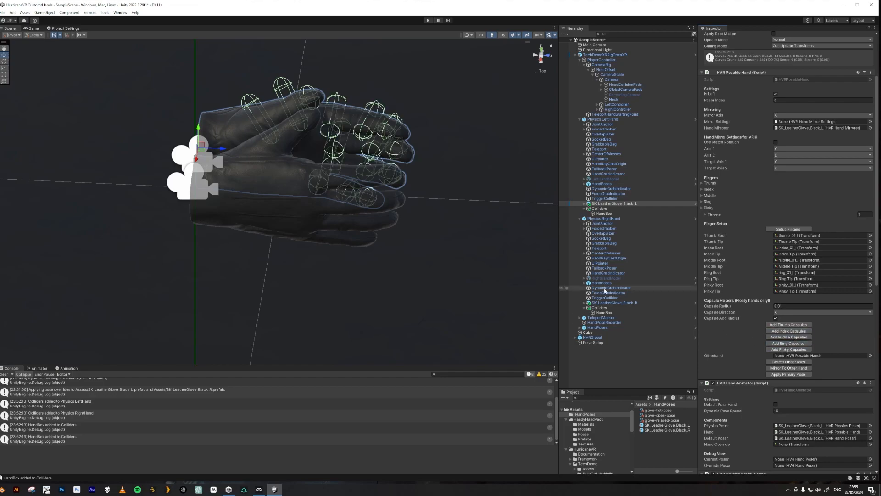
Step: Add thumb, index, middle, ring and pinky capsules to SK_LeatherGlove_Black_R
{"action": "left_click", "coordinate": [596, 303]}
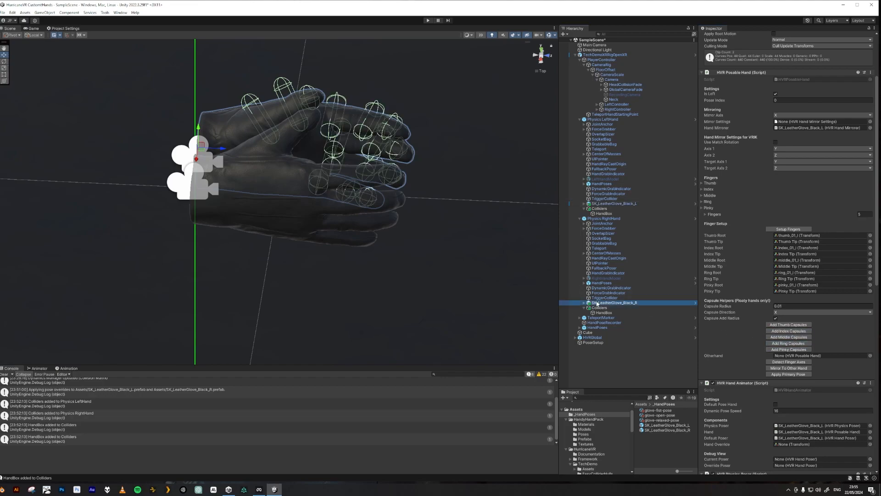
{"action": "left_click", "coordinate": [782, 325]}
{"action": "left_click", "coordinate": [788, 332]}
{"action": "left_click", "coordinate": [788, 337]}
{"action": "left_click", "coordinate": [788, 343]}
{"action": "left_click", "coordinate": [787, 349]}
{"action": "left_click_drag", "start_coordinate": [324, 279], "coordinate": [384, 246], "text": "alt"}
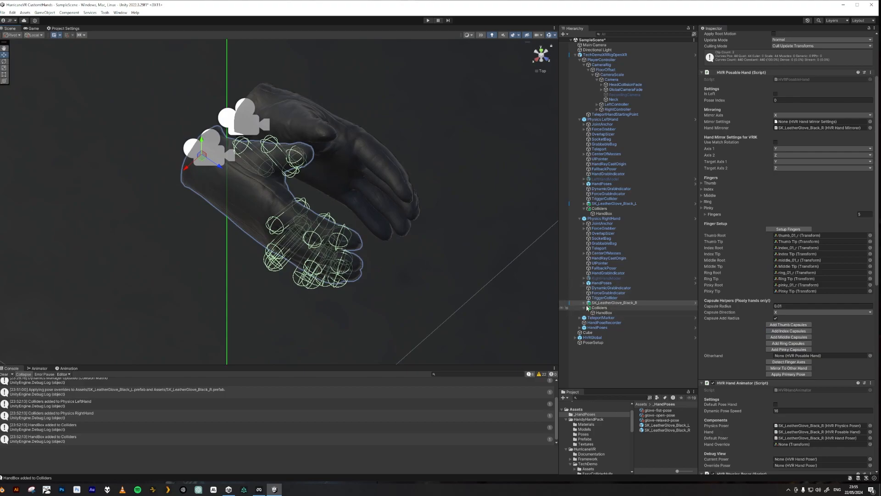
Step: Select every finger and thumb capsule collider on both gloves and set their direction to Y-Axis
{"action": "left_click", "coordinate": [584, 304], "text": "alt"}
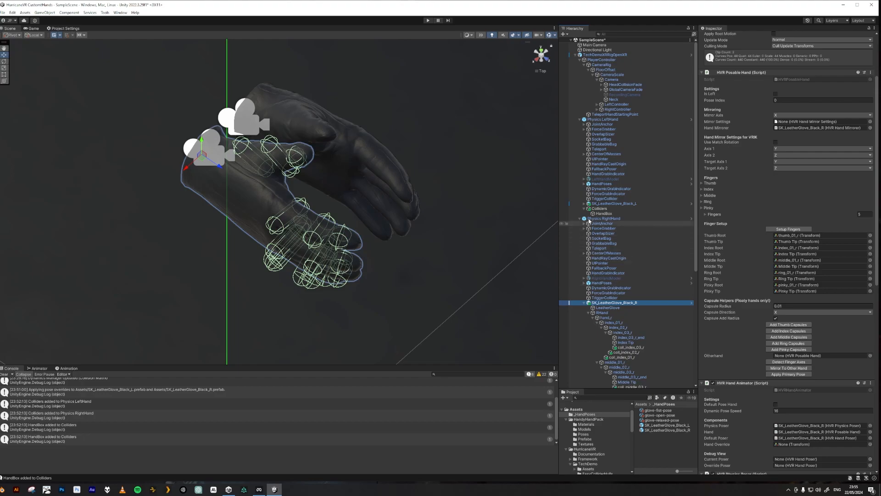
{"action": "left_click", "coordinate": [584, 204], "text": "alt"}
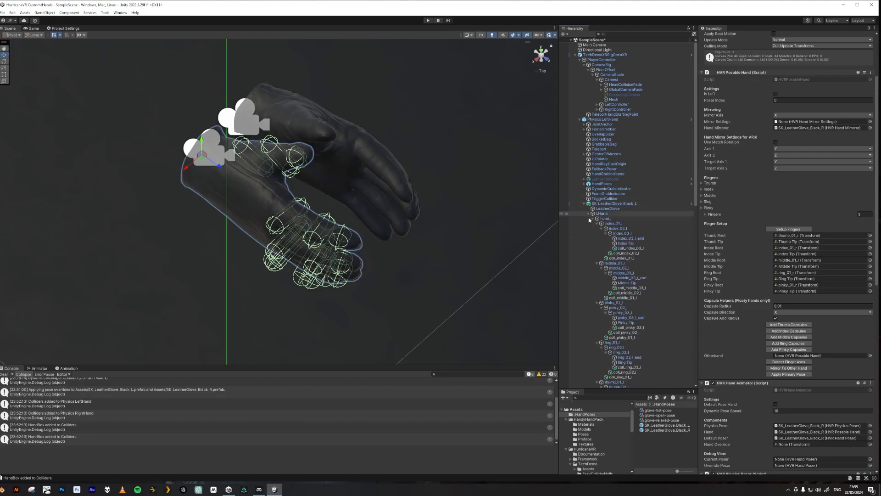
{"action": "left_click", "coordinate": [628, 248]}
{"action": "left_click", "coordinate": [627, 254], "text": "ctrl"}
{"action": "left_click", "coordinate": [631, 258], "text": "ctrl"}
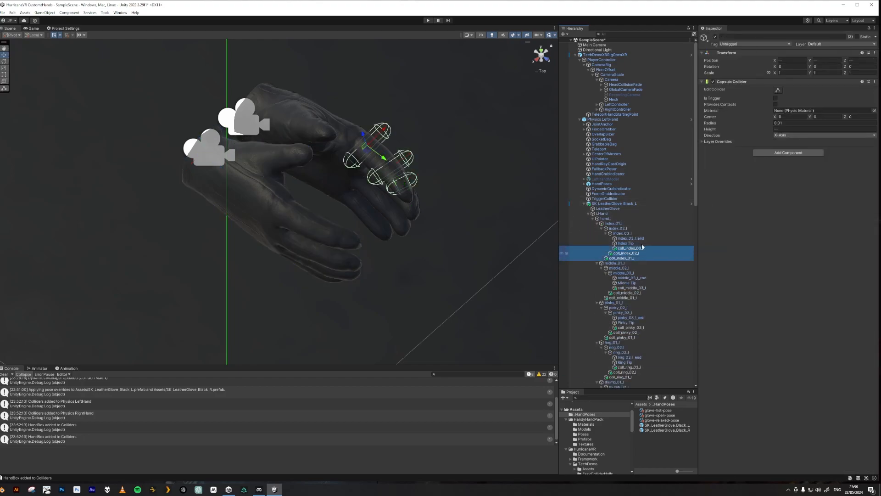
{"action": "left_click", "coordinate": [631, 287], "text": "ctrl"}
{"action": "left_click", "coordinate": [627, 293], "text": "ctrl"}
{"action": "left_click", "coordinate": [625, 298], "text": "ctrl"}
{"action": "left_click", "coordinate": [631, 327], "text": "ctrl"}
{"action": "left_click", "coordinate": [626, 332], "text": "ctrl"}
{"action": "left_click", "coordinate": [622, 337], "text": "ctrl"}
{"action": "scroll", "coordinate": [642, 347], "scroll_direction": "down", "scroll_amount": 5}
{"action": "scroll", "coordinate": [646, 351], "scroll_direction": "down", "scroll_amount": 3}
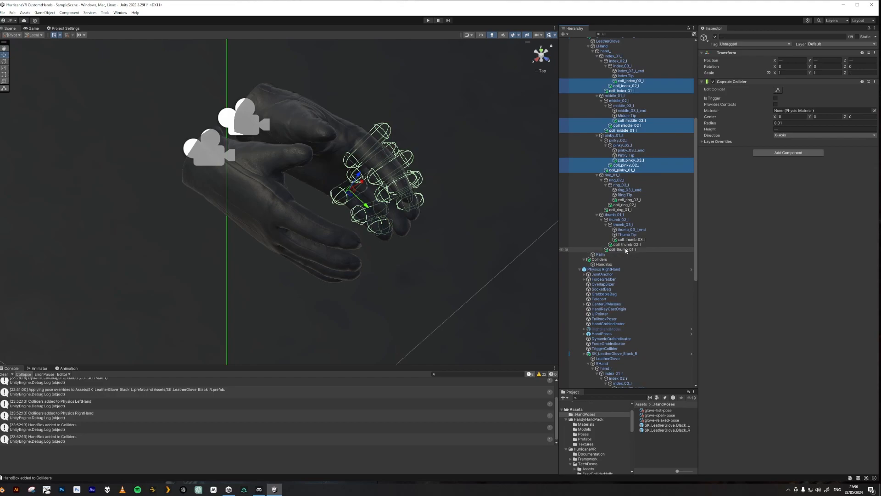
{"action": "left_click", "coordinate": [629, 199], "text": "ctrl"}
{"action": "left_click", "coordinate": [625, 205], "text": "ctrl"}
{"action": "left_click", "coordinate": [620, 210], "text": "ctrl"}
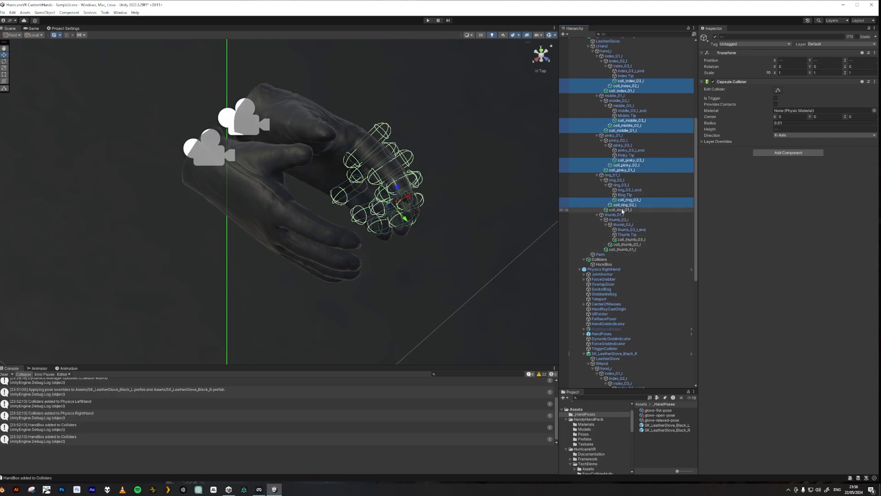
{"action": "left_click", "coordinate": [631, 239], "text": "ctrl"}
{"action": "left_click", "coordinate": [627, 244], "text": "ctrl"}
{"action": "left_click", "coordinate": [622, 250], "text": "ctrl"}
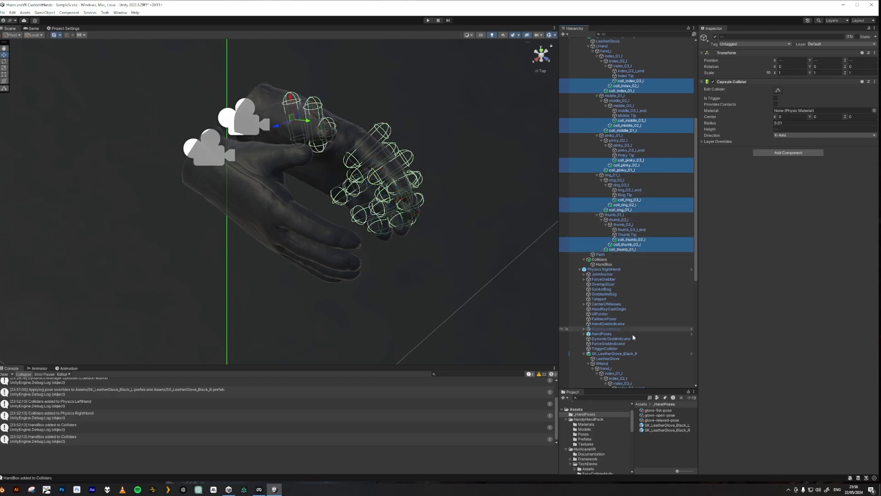
{"action": "scroll", "coordinate": [624, 197], "scroll_direction": "down", "scroll_amount": 10}
{"action": "left_click", "coordinate": [630, 172], "text": "ctrl"}
{"action": "left_click", "coordinate": [626, 177], "text": "ctrl"}
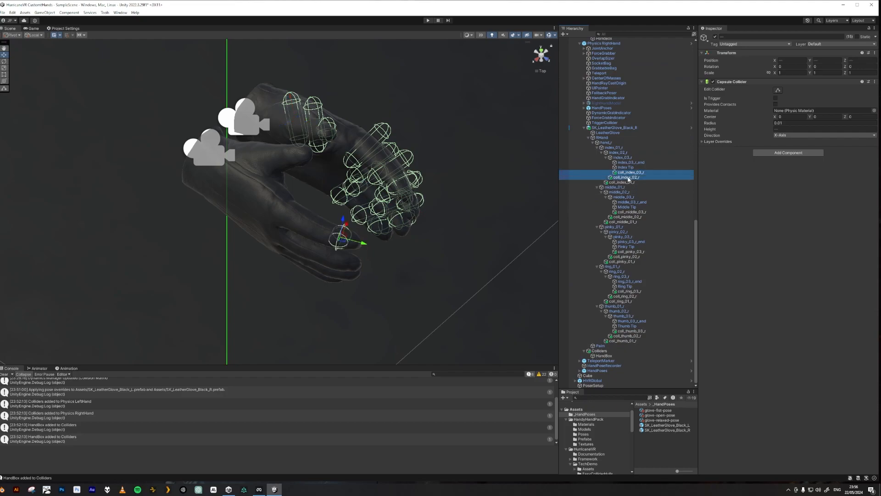
{"action": "left_click", "coordinate": [621, 182], "text": "ctrl"}
{"action": "left_click", "coordinate": [631, 211], "text": "ctrl"}
{"action": "left_click", "coordinate": [626, 217], "text": "ctrl"}
{"action": "left_click", "coordinate": [623, 222], "text": "ctrl"}
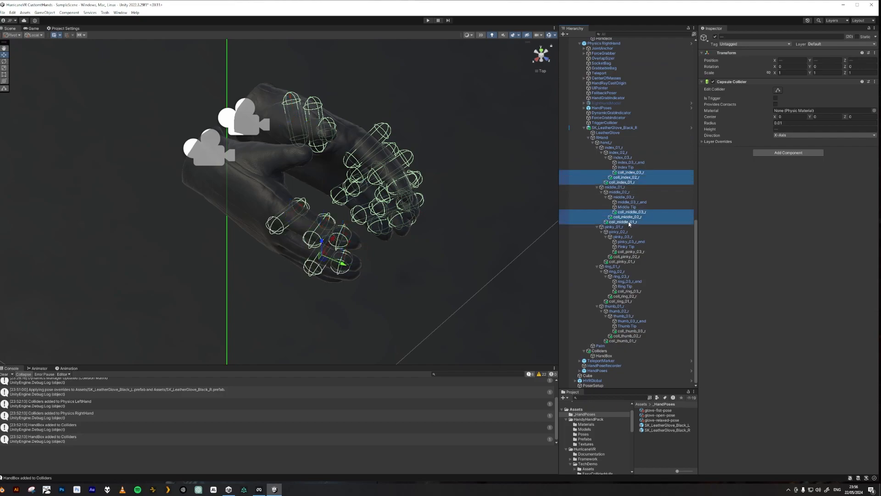
{"action": "left_click", "coordinate": [631, 252], "text": "ctrl"}
{"action": "left_click", "coordinate": [626, 256], "text": "ctrl"}
{"action": "left_click", "coordinate": [623, 261], "text": "ctrl"}
{"action": "left_click", "coordinate": [629, 291], "text": "ctrl"}
{"action": "left_click", "coordinate": [625, 296], "text": "ctrl"}
{"action": "left_click", "coordinate": [628, 301], "text": "ctrl"}
{"action": "left_click", "coordinate": [631, 331], "text": "ctrl"}
{"action": "left_click", "coordinate": [626, 335], "text": "ctrl"}
{"action": "left_click", "coordinate": [630, 341], "text": "ctrl"}
{"action": "left_click", "coordinate": [789, 135]}
{"action": "left_click", "coordinate": [785, 146]}
Step: Examine how the reoriented capsules fit the fingers of both gloves
{"action": "left_click_drag", "start_coordinate": [411, 271], "coordinate": [212, 185], "text": "alt"}
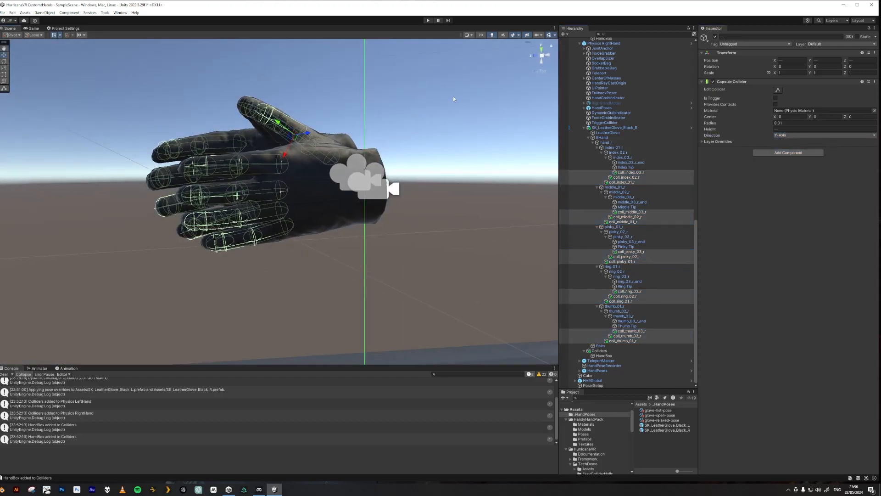
{"action": "left_click", "coordinate": [542, 56]}
{"action": "right_click_drag", "start_coordinate": [328, 159], "coordinate": [329, 185]}
{"action": "middle_click_drag", "start_coordinate": [328, 185], "coordinate": [347, 260]}
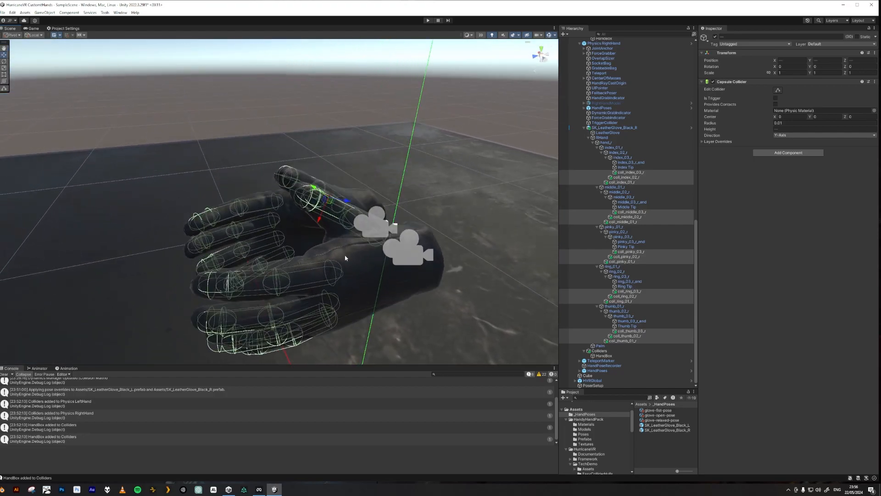
{"action": "left_click", "coordinate": [601, 128]}
{"action": "left_click", "coordinate": [583, 128]}
{"action": "scroll", "coordinate": [642, 268], "scroll_direction": "up", "scroll_amount": 5}
{"action": "left_click", "coordinate": [630, 165]}
{"action": "middle_click_drag", "start_coordinate": [386, 290], "coordinate": [455, 221]}
{"action": "right_click_drag", "start_coordinate": [454, 221], "coordinate": [428, 232]}
{"action": "mouse_move", "coordinate": [428, 231]}
{"action": "middle_mouse_down"}
{"action": "mouse_move", "coordinate": [427, 207]}
{"action": "mouse_move", "coordinate": [429, 236]}
{"action": "middle_mouse_up"}
{"action": "scroll", "coordinate": [430, 229], "scroll_direction": "up", "scroll_amount": 3}
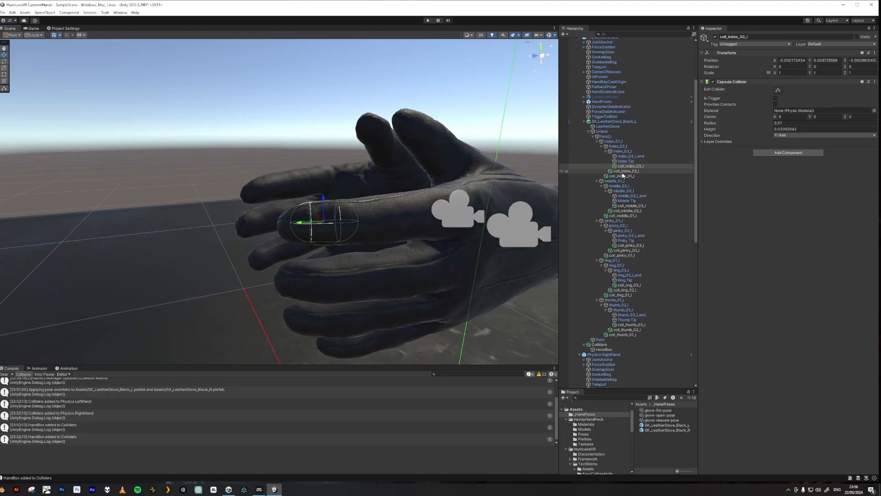
{"action": "left_click", "coordinate": [602, 122]}
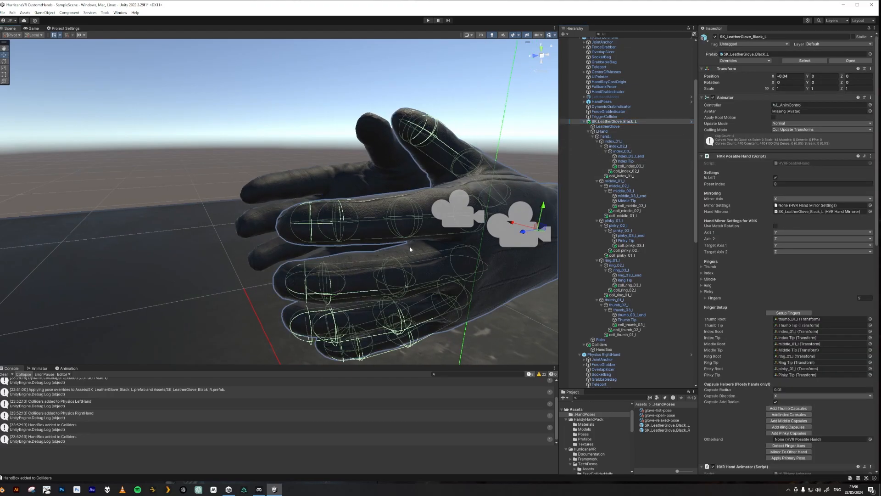
{"action": "key", "text": "f"}
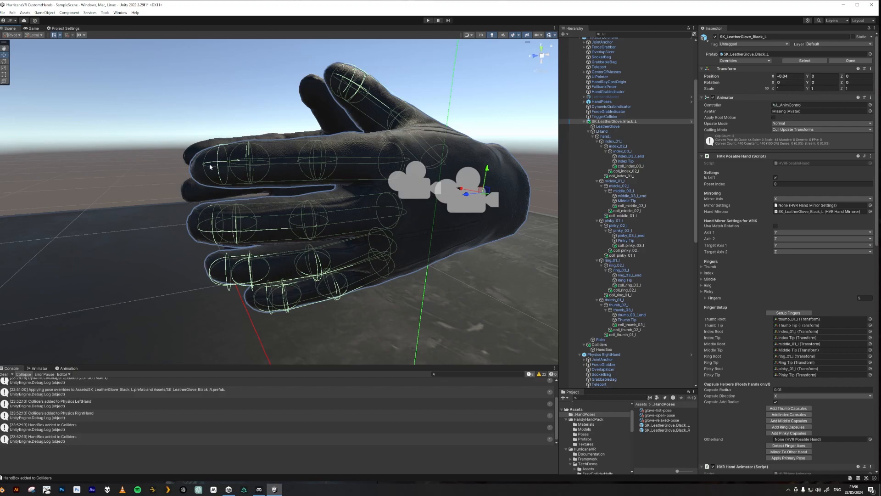
{"action": "left_click_drag", "start_coordinate": [246, 274], "coordinate": [293, 185], "text": "alt"}
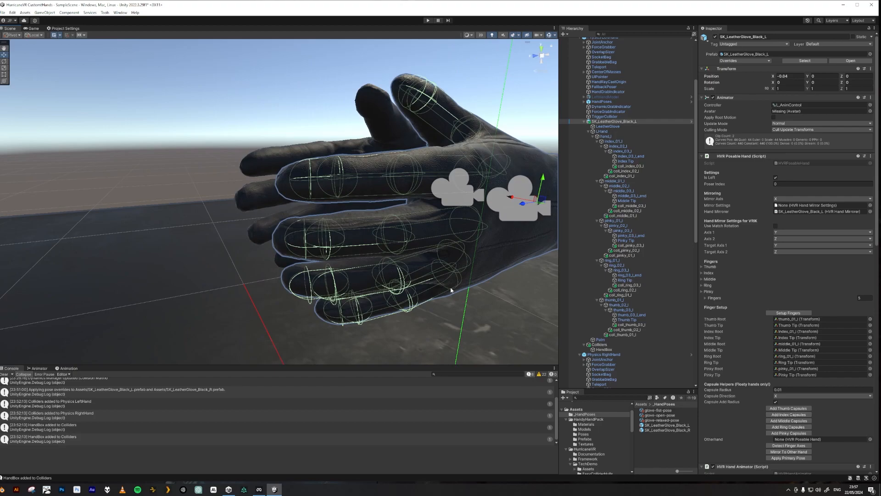
Step: Move the coll_index_03_l capsule toward the left index fingertip, to a position Y of about 0.0119
{"action": "left_click", "coordinate": [623, 176]}
{"action": "left_click", "coordinate": [624, 167]}
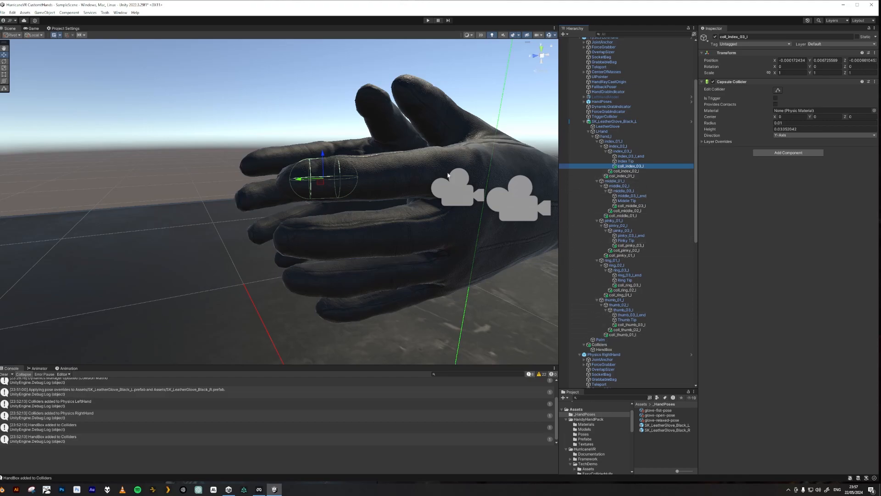
{"action": "left_click_drag", "start_coordinate": [299, 181], "coordinate": [288, 189]}
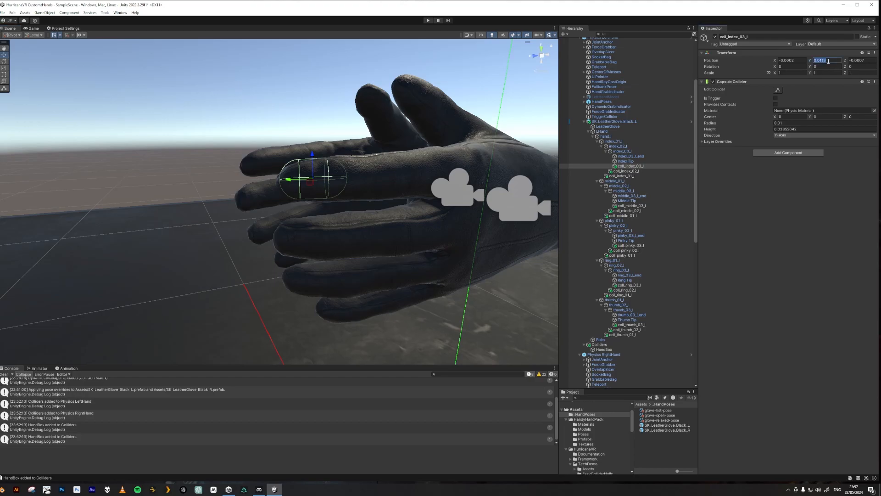
Step: Set the position Y of coll_index_03_r to 0.0119 and check its fit on the right index fingertip
{"action": "scroll", "coordinate": [640, 372], "scroll_direction": "down", "scroll_amount": 10}
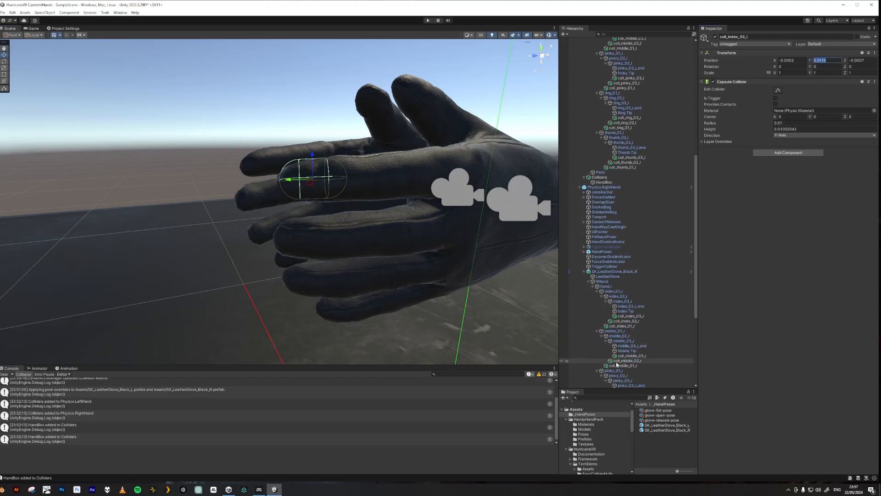
{"action": "left_click", "coordinate": [631, 316]}
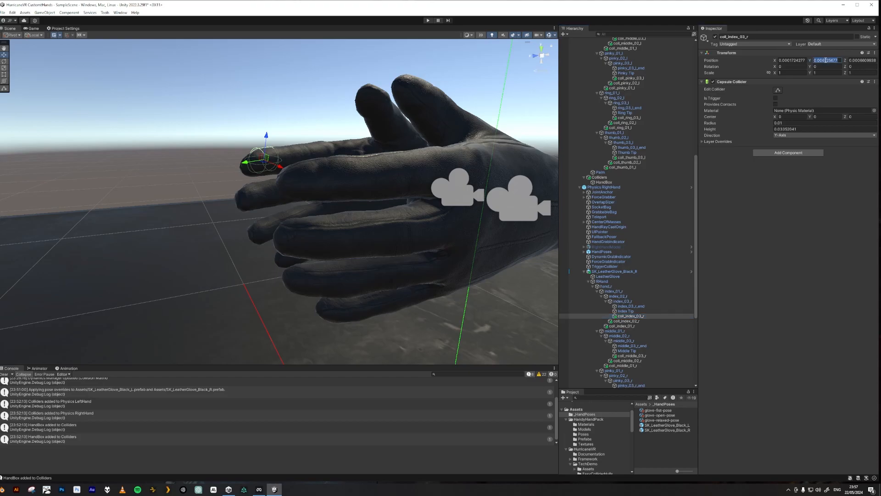
{"action": "type", "text": "0.0119"}
{"action": "right_click_drag", "start_coordinate": [348, 152], "coordinate": [318, 315]}
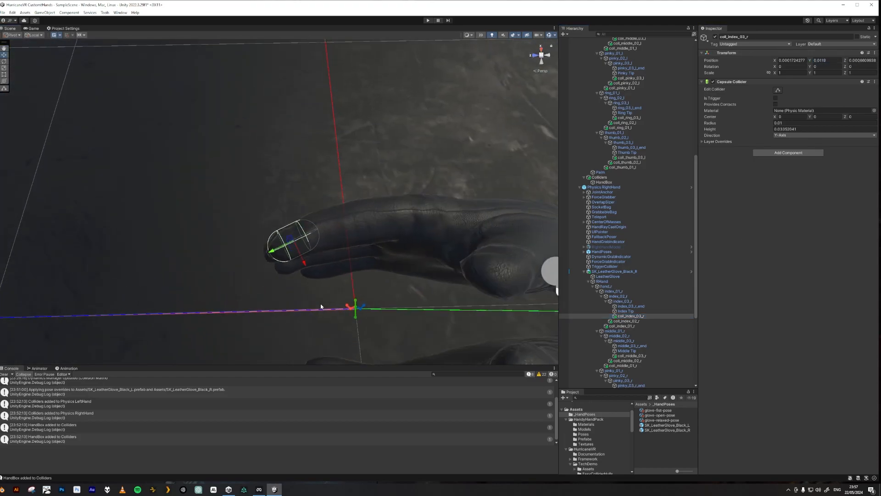
{"action": "middle_click_drag", "start_coordinate": [287, 254], "coordinate": [310, 175]}
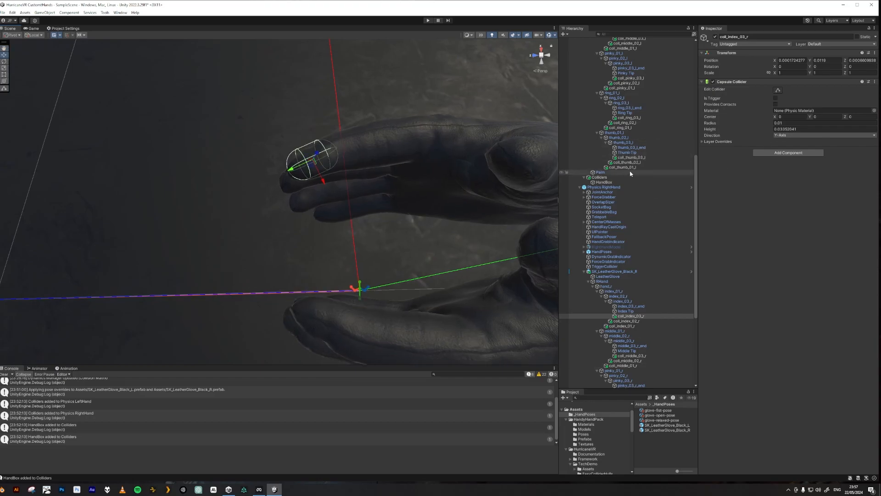
Step: Set the radius of both index fingertip capsules to 0.009
{"action": "scroll", "coordinate": [629, 138], "scroll_direction": "up", "scroll_amount": 3}
{"action": "scroll", "coordinate": [629, 84], "scroll_direction": "up", "scroll_amount": 2}
{"action": "left_click", "coordinate": [630, 54], "text": "ctrl"}
{"action": "left_click", "coordinate": [784, 123]}
{"action": "type", "text": "0.009"}
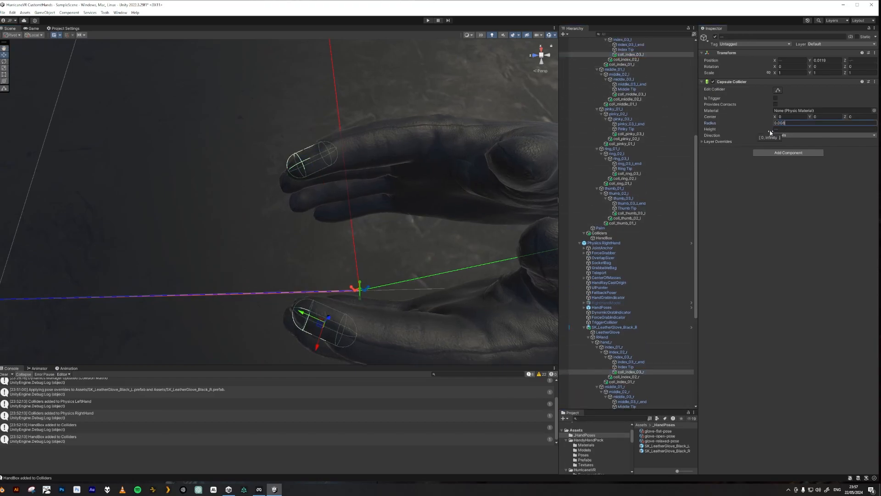
Step: Adjust the left middle fingertip capsule and match the position Y of coll_middle_03_r to it
{"action": "middle_click_drag", "start_coordinate": [378, 226], "coordinate": [579, 261]}
{"action": "left_click", "coordinate": [629, 94]}
{"action": "left_click_drag", "start_coordinate": [413, 192], "coordinate": [353, 215], "text": "alt"}
{"action": "scroll", "coordinate": [629, 358], "scroll_direction": "down", "scroll_amount": 3}
{"action": "left_click", "coordinate": [629, 356]}
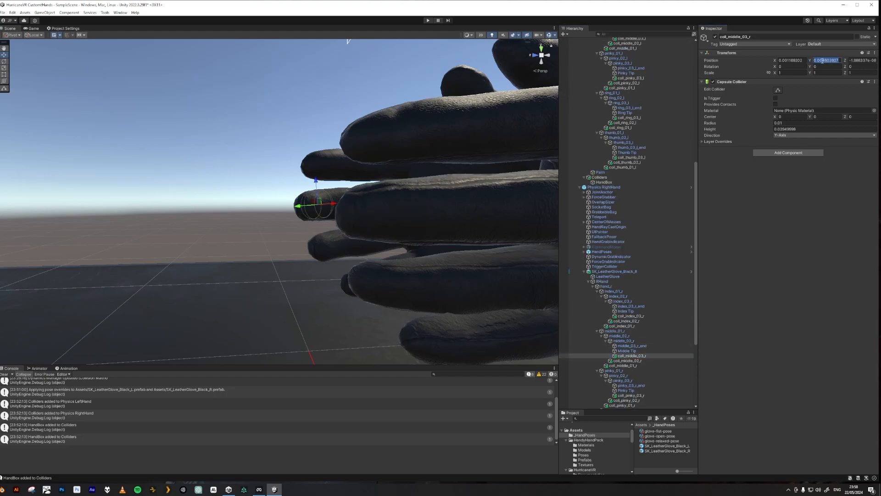
{"action": "key", "text": "f"}
{"action": "scroll", "coordinate": [628, 366], "scroll_direction": "down", "scroll_amount": 3}
Step: Move the coll_pinky_03_l capsule along the finger toward the left pinky tip, to a position Y of about 0.009
{"action": "left_click", "coordinate": [629, 358]}
{"action": "middle_click_drag", "start_coordinate": [407, 269], "coordinate": [407, 206]}
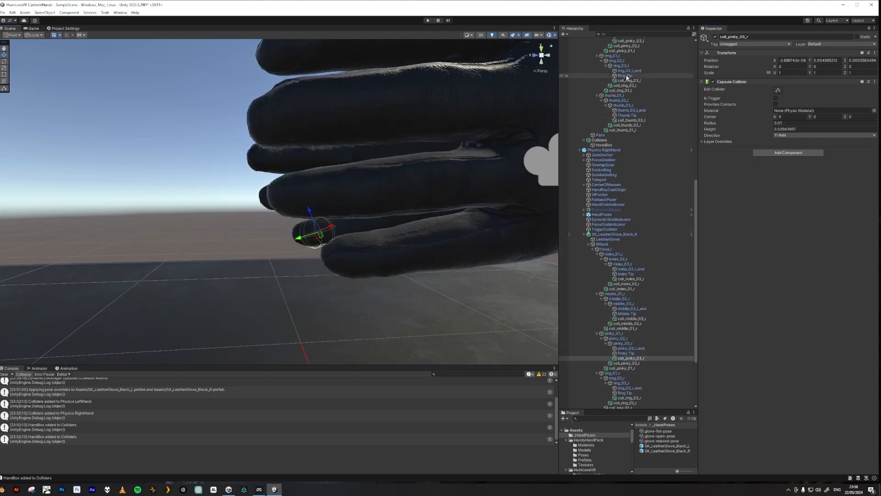
{"action": "left_click", "coordinate": [625, 50]}
{"action": "middle_click_drag", "start_coordinate": [550, 168], "coordinate": [464, 181]}
{"action": "left_click", "coordinate": [631, 41]}
{"action": "middle_click_drag", "start_coordinate": [276, 173], "coordinate": [373, 138]}
{"action": "left_click_drag", "start_coordinate": [373, 137], "coordinate": [312, 183], "text": "alt"}
{"action": "scroll", "coordinate": [369, 196], "scroll_direction": "up", "scroll_amount": 3}
{"action": "left_click_drag", "start_coordinate": [180, 192], "coordinate": [156, 199]}
{"action": "left_click_drag", "start_coordinate": [156, 199], "coordinate": [303, 229], "text": "alt"}
{"action": "scroll", "coordinate": [246, 239], "scroll_direction": "down", "scroll_amount": 4}
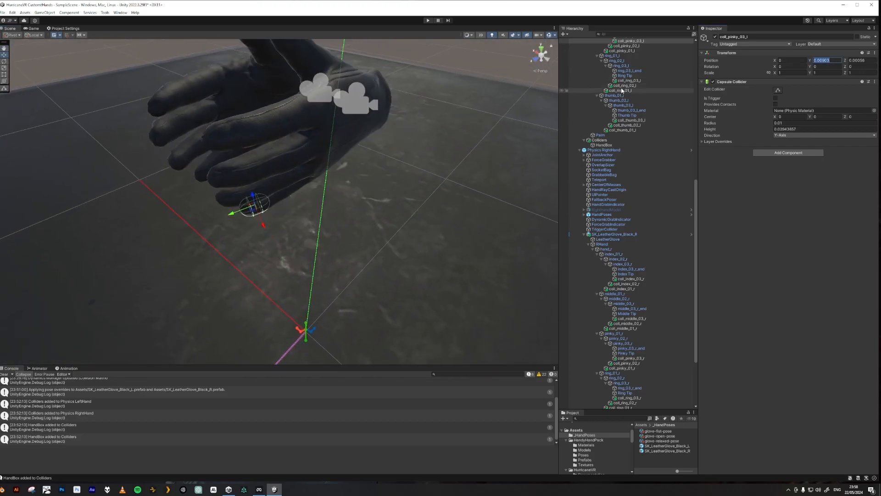
Step: Match the position Y of coll_pinky_03_r to the left pinky fingertip capsule
{"action": "scroll", "coordinate": [638, 322], "scroll_direction": "down", "scroll_amount": 3}
{"action": "left_click", "coordinate": [637, 322]}
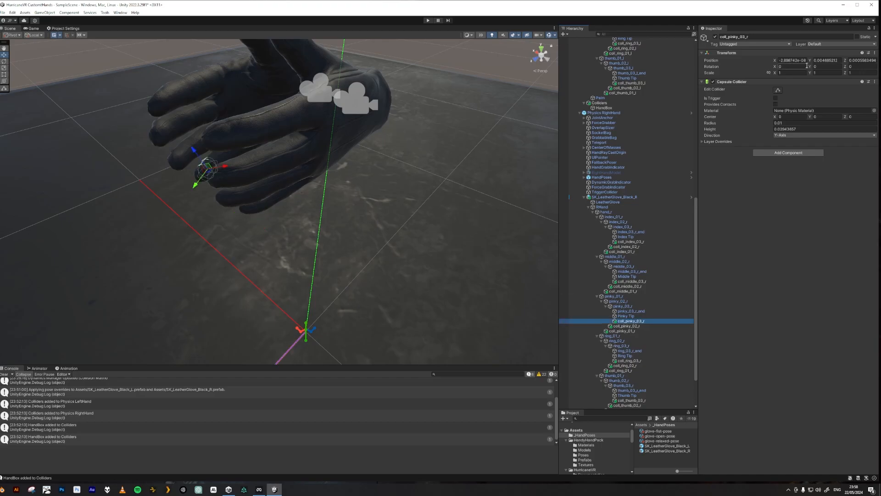
{"action": "left_click_drag", "start_coordinate": [294, 257], "coordinate": [277, 269], "text": "alt"}
Step: Move and rotate coll_ring_03_l to fit the left ring fingertip, with position Y about 0.009 and rotation Z about 13.9
{"action": "left_click", "coordinate": [629, 360]}
{"action": "left_click_drag", "start_coordinate": [317, 215], "coordinate": [353, 176], "text": "alt"}
{"action": "scroll", "coordinate": [635, 96], "scroll_direction": "up", "scroll_amount": 1}
{"action": "left_click", "coordinate": [620, 67]}
{"action": "left_click", "coordinate": [615, 61]}
{"action": "left_click_drag", "start_coordinate": [408, 216], "coordinate": [433, 205], "text": "alt"}
{"action": "right_click_drag", "start_coordinate": [432, 204], "coordinate": [483, 241], "text": "alt"}
{"action": "left_click_drag", "start_coordinate": [484, 241], "coordinate": [331, 197], "text": "alt"}
{"action": "left_click_drag", "start_coordinate": [402, 202], "coordinate": [321, 233], "text": "alt"}
{"action": "left_click_drag", "start_coordinate": [288, 235], "coordinate": [277, 235]}
{"action": "left_click_drag", "start_coordinate": [302, 215], "coordinate": [301, 212]}
{"action": "left_click_drag", "start_coordinate": [301, 212], "coordinate": [367, 202], "text": "alt"}
{"action": "left_click_drag", "start_coordinate": [389, 179], "coordinate": [401, 182]}
{"action": "left_click_drag", "start_coordinate": [401, 182], "coordinate": [434, 212], "text": "alt"}
{"action": "right_click_drag", "start_coordinate": [435, 212], "coordinate": [405, 261]}
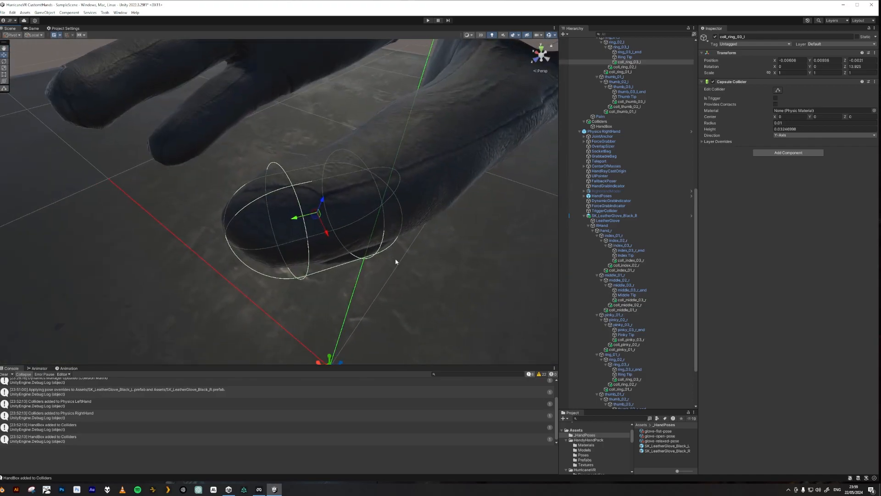
Step: Copy the Transform values of the left ring fingertip capsule
{"action": "scroll", "coordinate": [405, 261], "scroll_direction": "down", "scroll_amount": 3}
{"action": "right_click", "coordinate": [729, 53]}
{"action": "mouse_move", "coordinate": [744, 141]}
{"action": "left_click", "coordinate": [836, 173]}
{"action": "middle_click_drag", "start_coordinate": [268, 231], "coordinate": [348, 202]}
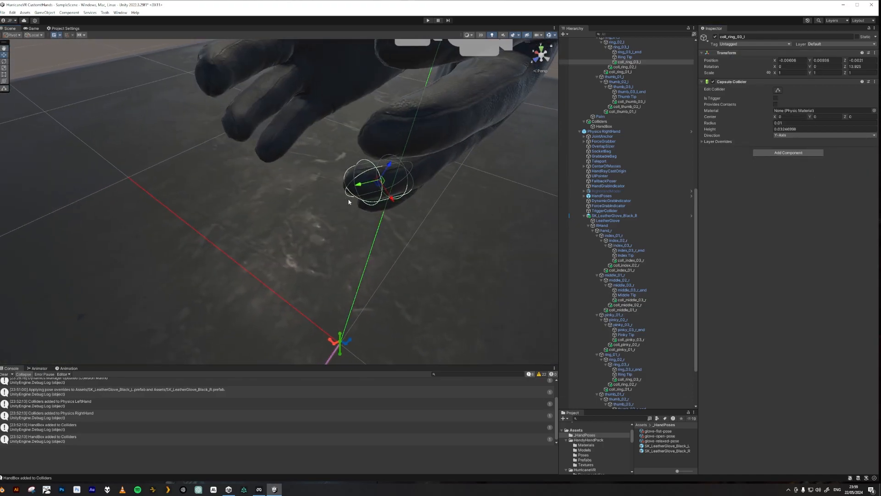
Step: Paste the copied Transform values onto coll_ring_03_r and mirror them, with position X 0.00608 and rotation Z -13.925
{"action": "left_click", "coordinate": [630, 379]}
{"action": "right_click", "coordinate": [727, 53]}
{"action": "mouse_move", "coordinate": [760, 147]}
{"action": "left_click", "coordinate": [838, 186]}
{"action": "left_click", "coordinate": [781, 60]}
{"action": "key", "text": "BackSpace"}
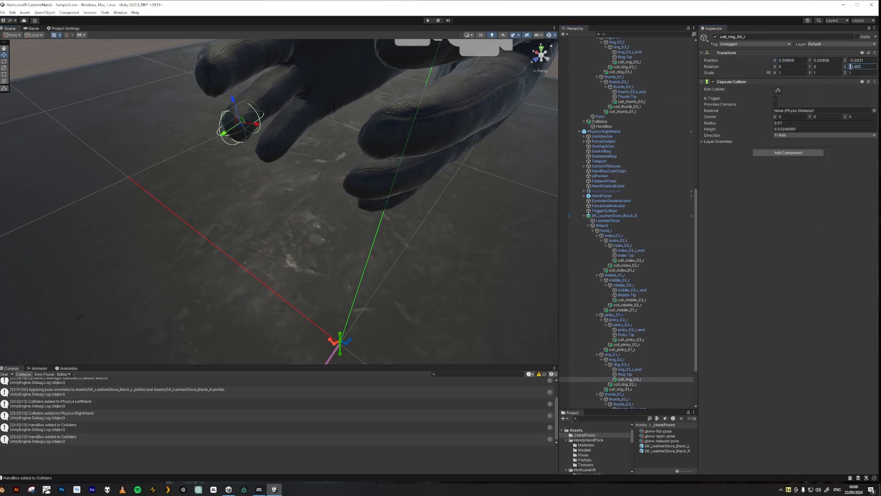
{"action": "type", "text": "-"}
{"action": "left_click", "coordinate": [851, 61]}
{"action": "key", "text": "BackSpace"}
{"action": "type", "text": "-"}
{"action": "left_click_drag", "start_coordinate": [486, 179], "coordinate": [399, 164], "text": "alt"}
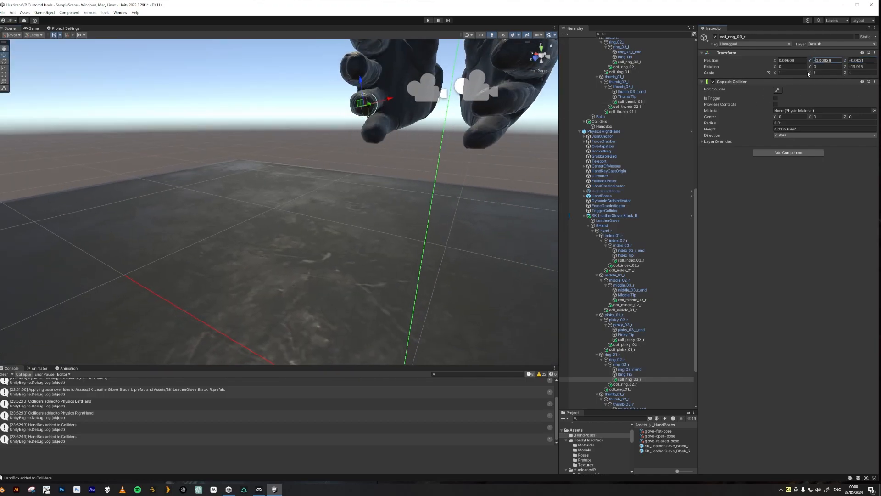
{"action": "scroll", "coordinate": [211, 131], "scroll_direction": "up", "scroll_amount": 5}
{"action": "key", "text": "Tab"}
Step: Move the coll_thumb_03_l capsule to fit the left thumb tip, with position Z about 0.0044
{"action": "left_click_drag", "start_coordinate": [210, 130], "coordinate": [384, 210], "text": "alt"}
{"action": "scroll", "coordinate": [383, 210], "scroll_direction": "down", "scroll_amount": 5}
{"action": "scroll", "coordinate": [632, 92], "scroll_direction": "down", "scroll_amount": 1}
{"action": "left_click", "coordinate": [632, 91]}
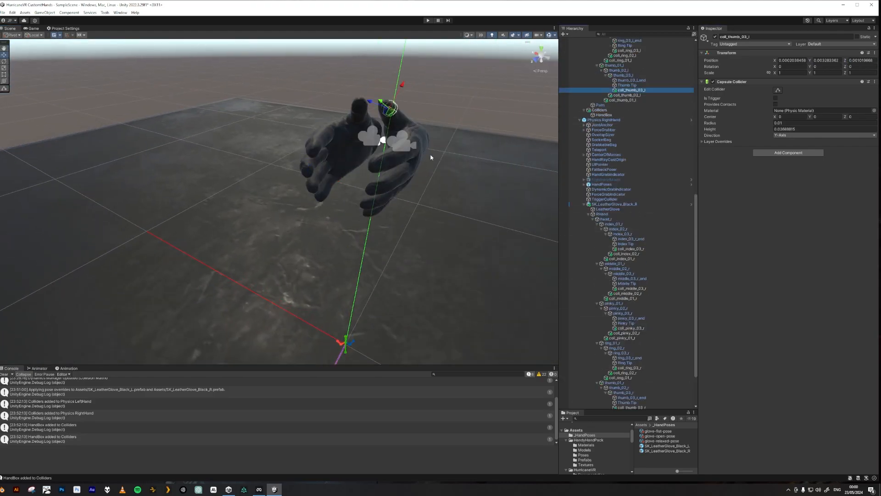
{"action": "key", "text": "f"}
{"action": "left_click_drag", "start_coordinate": [323, 137], "coordinate": [320, 135]}
{"action": "left_click_drag", "start_coordinate": [320, 135], "coordinate": [367, 252], "text": "alt"}
{"action": "scroll", "coordinate": [368, 252], "scroll_direction": "down", "scroll_amount": 5}
{"action": "scroll", "coordinate": [377, 257], "scroll_direction": "up", "scroll_amount": 4}
{"action": "left_click_drag", "start_coordinate": [285, 237], "coordinate": [334, 222]}
Step: Copy the Transform of coll_thumb_03_l onto coll_thumb_03_r and mirror its position X to -0.0002
{"action": "right_click", "coordinate": [731, 54]}
{"action": "mouse_move", "coordinate": [745, 141]}
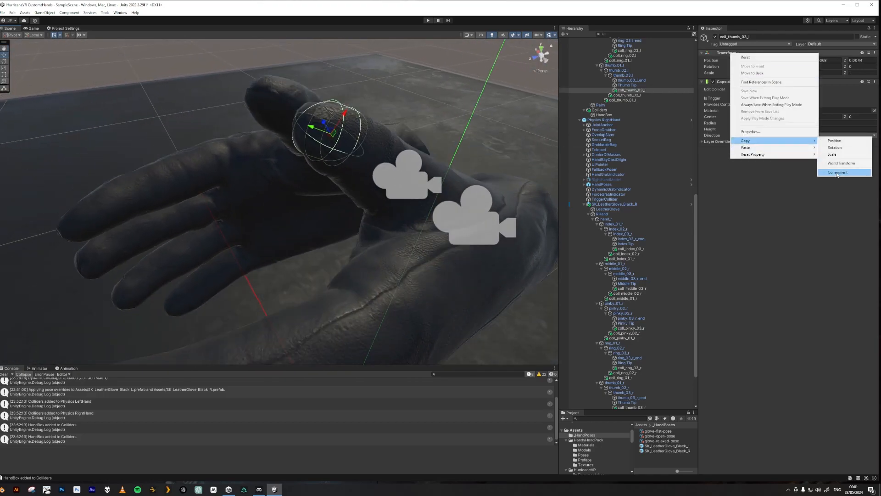
{"action": "left_click", "coordinate": [833, 170]}
{"action": "scroll", "coordinate": [628, 229], "scroll_direction": "down", "scroll_amount": 3}
{"action": "left_click", "coordinate": [631, 370]}
{"action": "right_click", "coordinate": [727, 53]}
{"action": "left_click", "coordinate": [833, 186]}
{"action": "left_click_drag", "start_coordinate": [330, 202], "coordinate": [276, 230], "text": "alt"}
{"action": "middle_click_drag", "start_coordinate": [275, 229], "coordinate": [295, 178]}
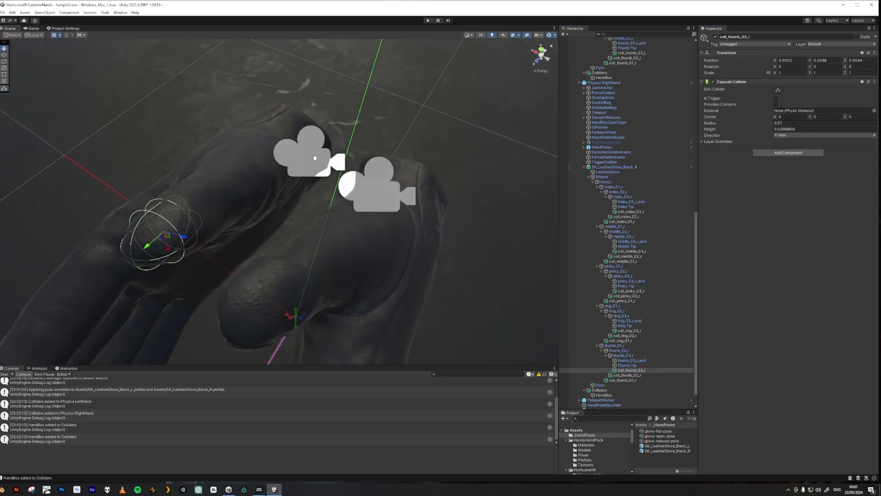
{"action": "left_click", "coordinate": [779, 60]}
{"action": "type", "text": "-"}
{"action": "left_click_drag", "start_coordinate": [293, 207], "coordinate": [349, 202], "text": "alt"}
{"action": "mouse_move", "coordinate": [348, 202]}
{"action": "middle_mouse_down"}
{"action": "mouse_move", "coordinate": [366, 195]}
{"action": "mouse_move", "coordinate": [349, 219]}
{"action": "middle_mouse_up"}
Step: Try flipping the sign of position Z on coll_thumb_03_r, and undo it
{"action": "left_click", "coordinate": [856, 60]}
{"action": "left_click", "coordinate": [848, 61]}
{"action": "type", "text": "-"}
{"action": "key", "text": "ctrl+z"}
Step: Examine how the right thumb tip capsule fits the glove from several angles
{"action": "right_click_drag", "start_coordinate": [291, 135], "coordinate": [296, 159]}
{"action": "middle_click_drag", "start_coordinate": [296, 156], "coordinate": [300, 141]}
{"action": "left_click_drag", "start_coordinate": [300, 142], "coordinate": [302, 140], "text": "alt"}
{"action": "middle_click_drag", "start_coordinate": [302, 141], "coordinate": [311, 140]}
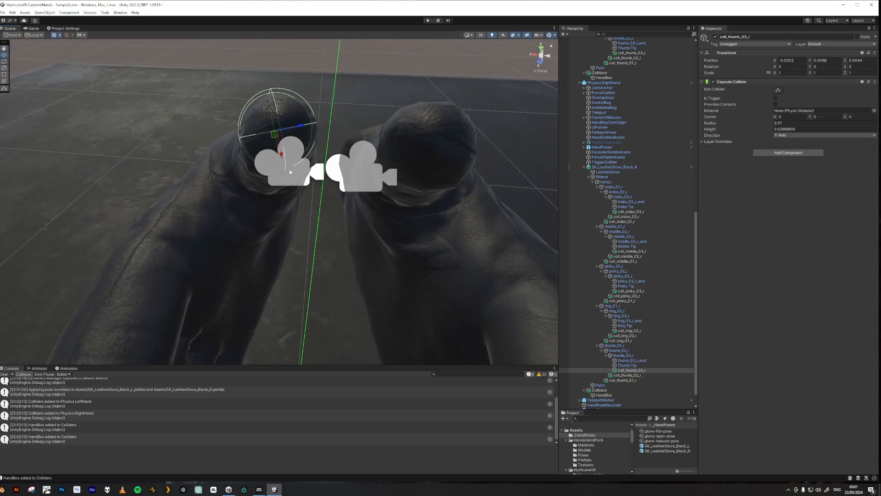
{"action": "scroll", "coordinate": [291, 167], "scroll_direction": "down", "scroll_amount": 10}
{"action": "right_click_drag", "start_coordinate": [527, 207], "coordinate": [408, 220]}
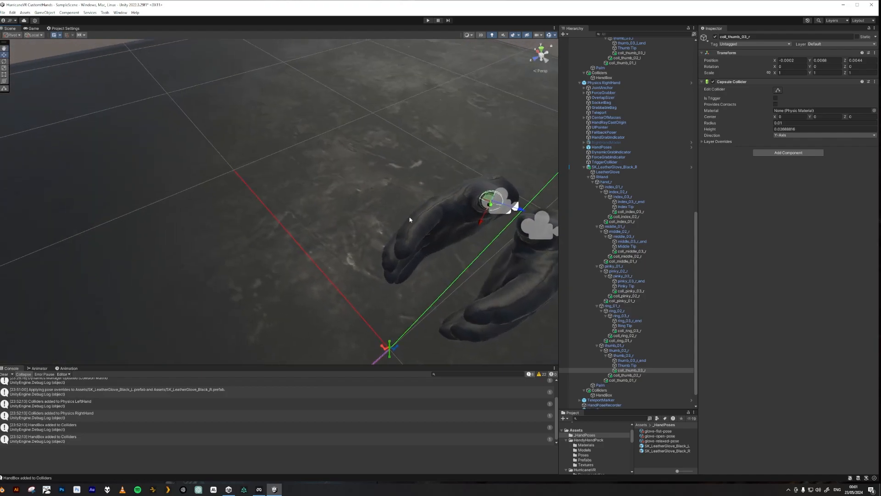
{"action": "middle_click_drag", "start_coordinate": [409, 221], "coordinate": [338, 193]}
{"action": "right_click_drag", "start_coordinate": [338, 193], "coordinate": [362, 181]}
{"action": "middle_click_drag", "start_coordinate": [361, 181], "coordinate": [401, 179]}
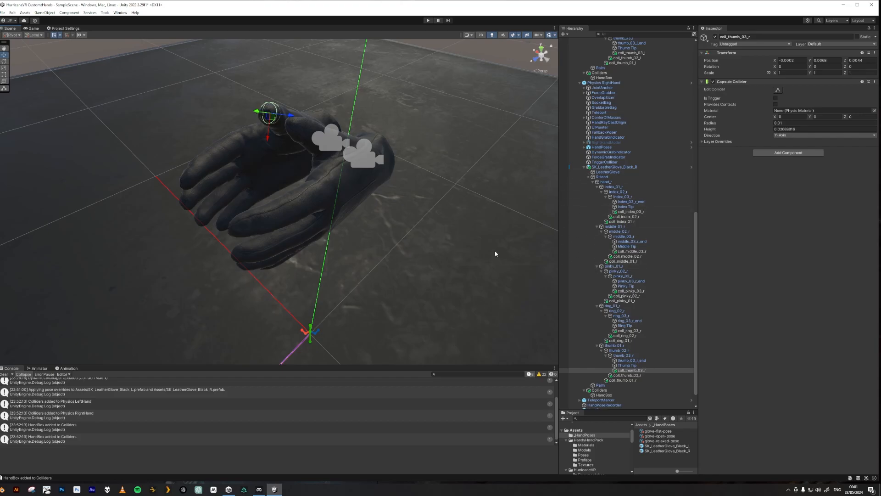
Step: Collapse the bone hierarchies of the SK_LeatherGlove_Black_R and SK_LeatherGlove_Black_L gloves
{"action": "left_click", "coordinate": [589, 167]}
{"action": "scroll", "coordinate": [587, 180], "scroll_direction": "up", "scroll_amount": 10}
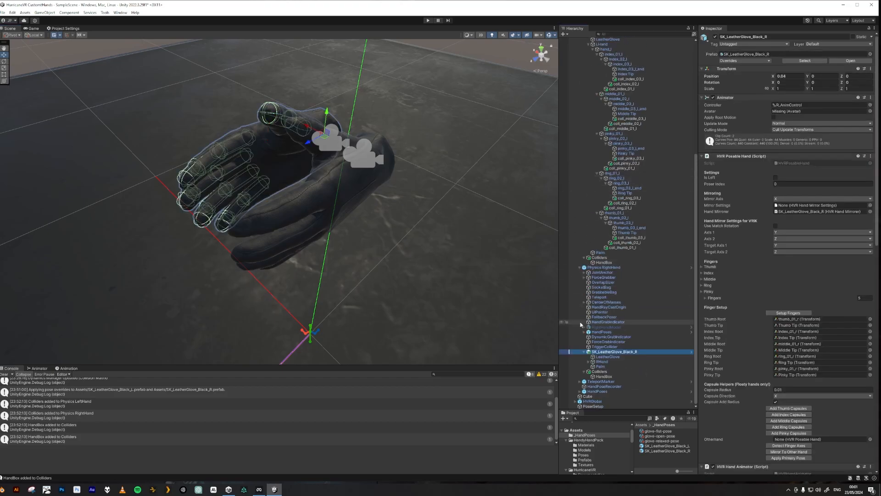
{"action": "left_click", "coordinate": [590, 45]}
{"action": "scroll", "coordinate": [590, 45], "scroll_direction": "up", "scroll_amount": 2}
{"action": "left_click", "coordinate": [589, 73]}
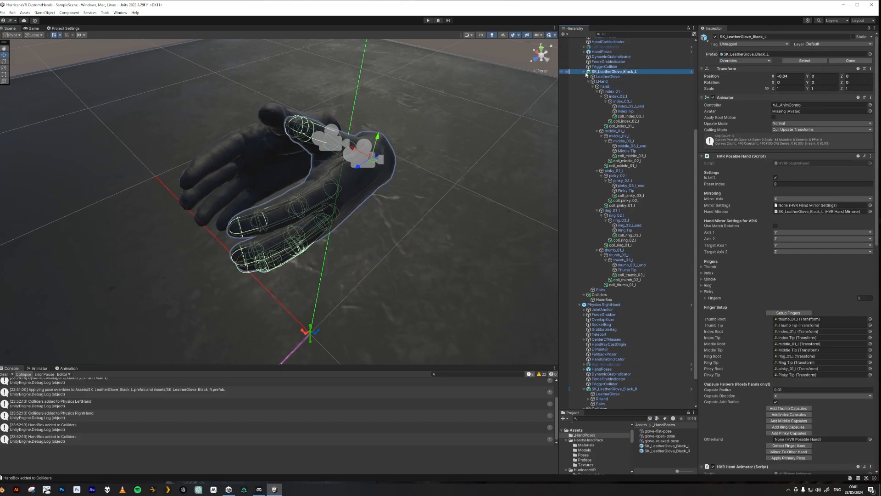
{"action": "left_click", "coordinate": [584, 72]}
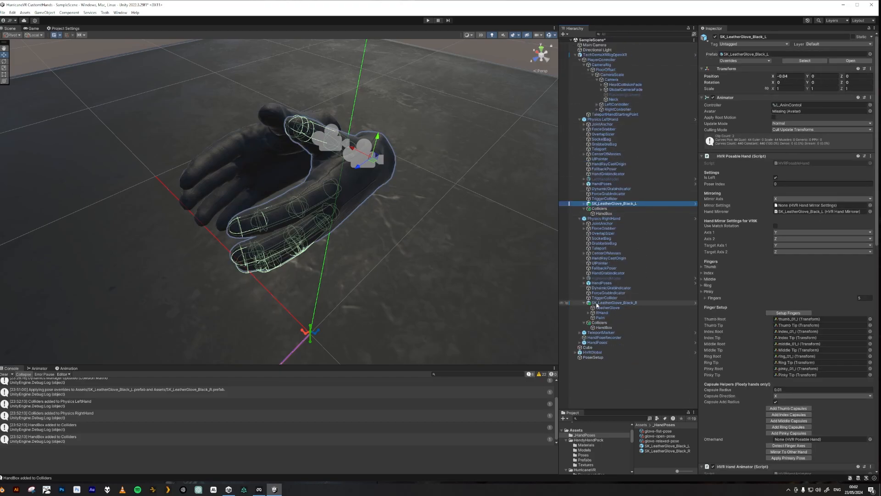
Step: Select both leather gloves together and examine the capsule colliders on all their fingers
{"action": "left_click", "coordinate": [614, 302], "text": "ctrl"}
{"action": "middle_click_drag", "start_coordinate": [393, 252], "coordinate": [372, 212]}
{"action": "left_click_drag", "start_coordinate": [371, 212], "coordinate": [370, 223], "text": "alt"}
{"action": "middle_click_drag", "start_coordinate": [370, 223], "coordinate": [444, 317]}
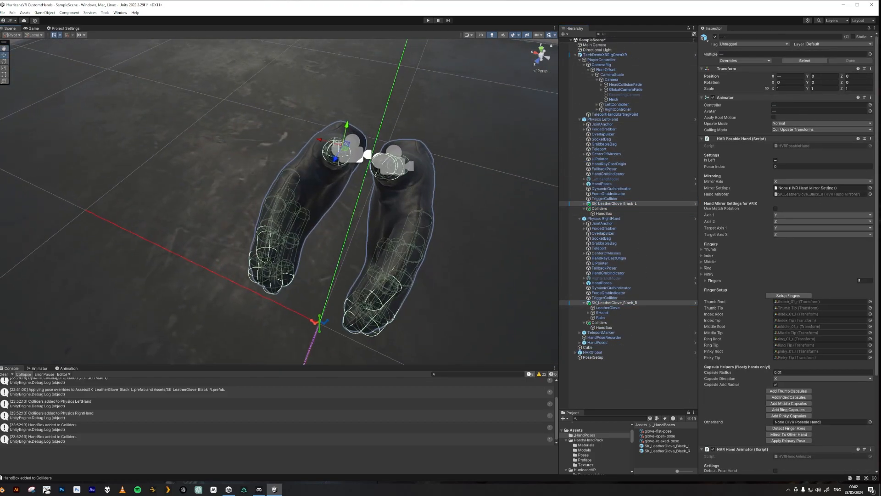
{"action": "middle_click_drag", "start_coordinate": [509, 240], "coordinate": [500, 234]}
Step: Enable the original LeftHandModel and RightHandModel objects as an alignment reference for the gloves
{"action": "left_click", "coordinate": [609, 180]}
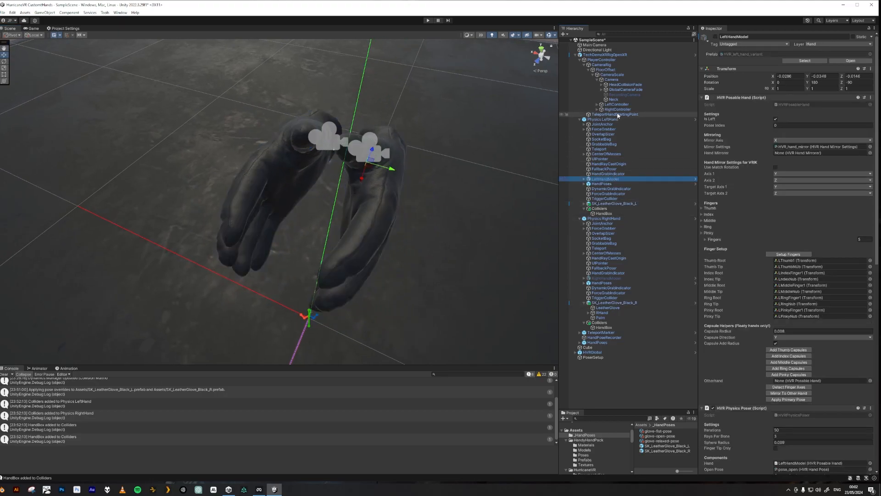
{"action": "left_click", "coordinate": [607, 278], "text": "ctrl"}
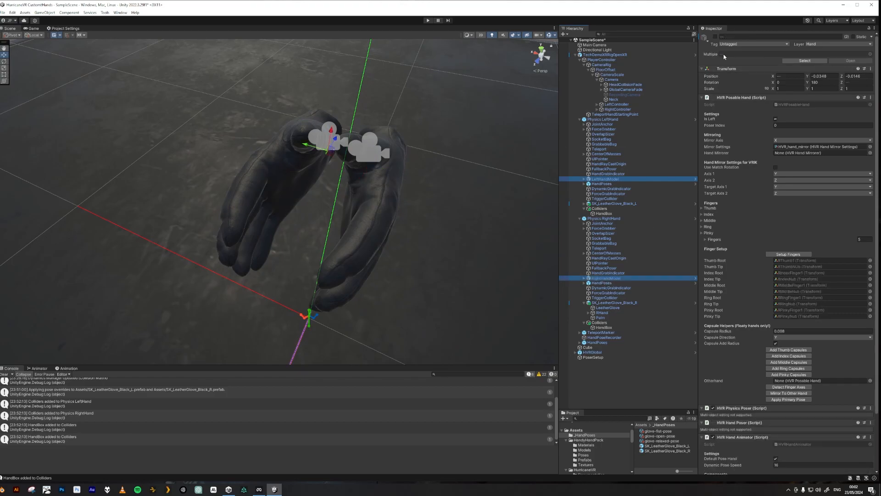
{"action": "left_click", "coordinate": [715, 37]}
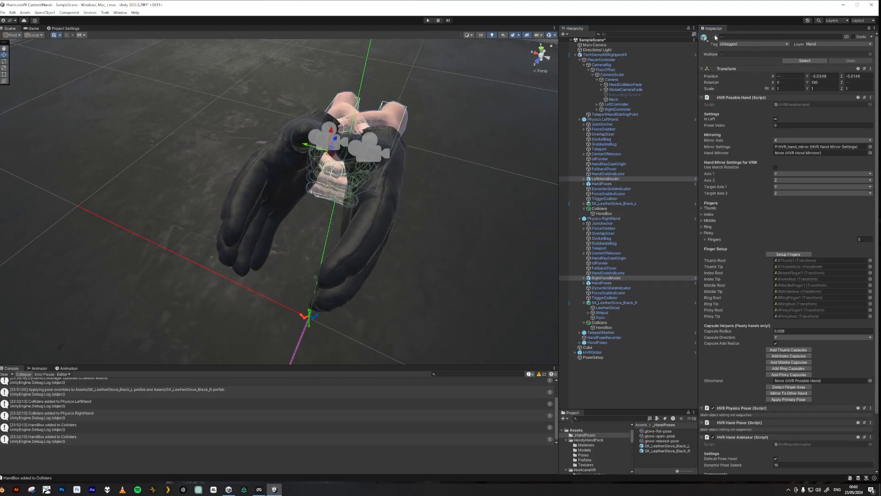
{"action": "left_click_drag", "start_coordinate": [477, 148], "coordinate": [363, 206], "text": "alt"}
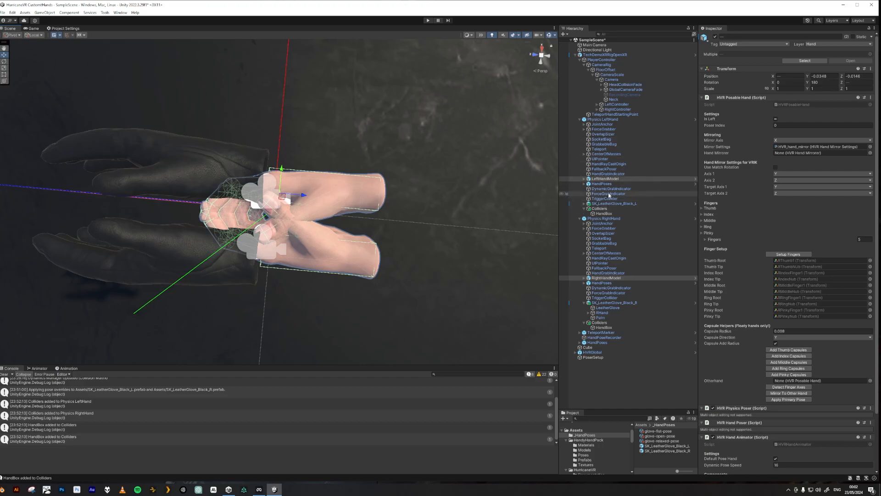
Step: Move both leather gloves back over the original hands, to a position Z of about -0.1443
{"action": "left_click", "coordinate": [613, 204]}
{"action": "left_click", "coordinate": [606, 303], "text": "ctrl"}
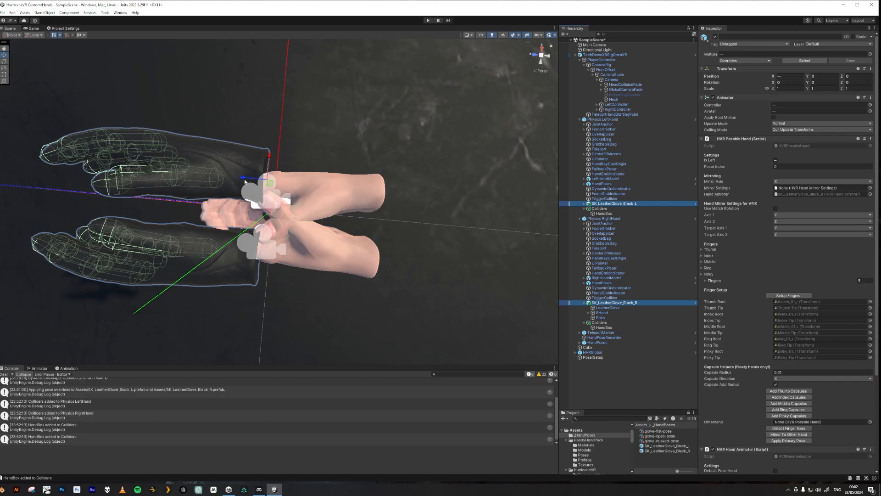
{"action": "left_click_drag", "start_coordinate": [244, 179], "coordinate": [358, 198]}
{"action": "left_click_drag", "start_coordinate": [429, 229], "coordinate": [320, 183], "text": "alt"}
{"action": "left_click_drag", "start_coordinate": [299, 138], "coordinate": [302, 159]}
{"action": "right_click_drag", "start_coordinate": [304, 169], "coordinate": [322, 179]}
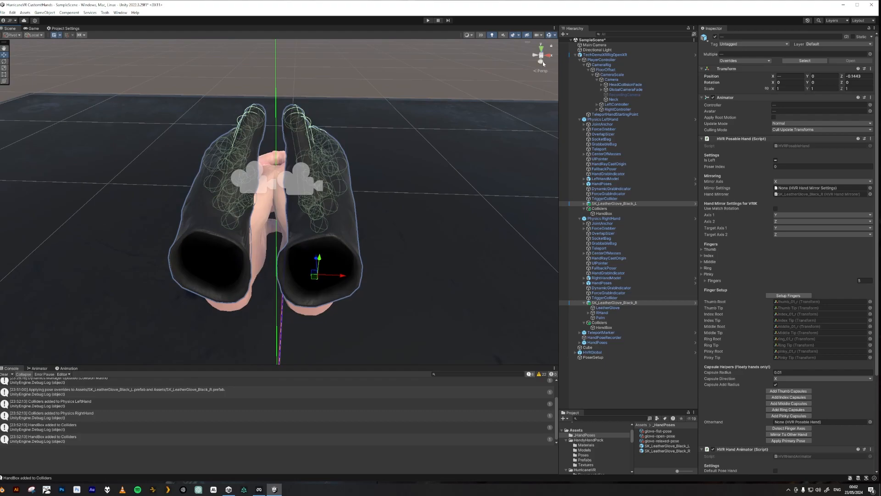
Step: Lower both leather gloves to the height of the original hands, with position Y about -0.0364
{"action": "left_click", "coordinate": [542, 62]}
{"action": "left_click", "coordinate": [551, 55]}
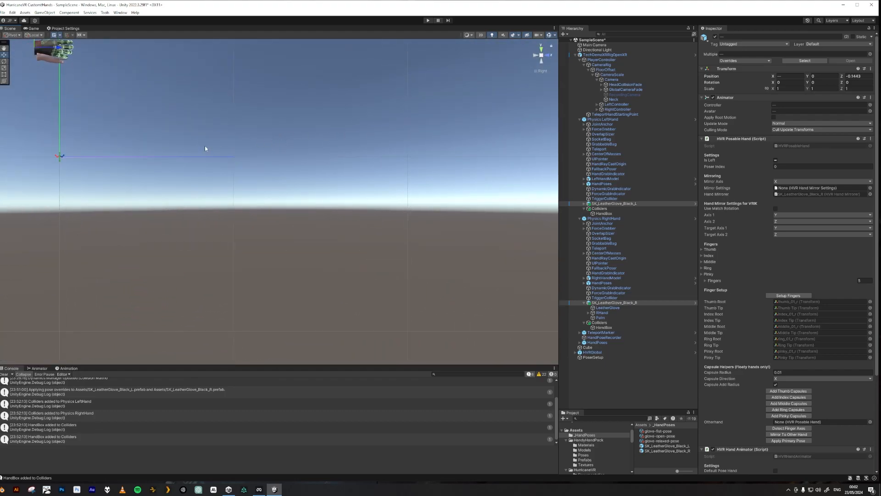
{"action": "key", "text": "f"}
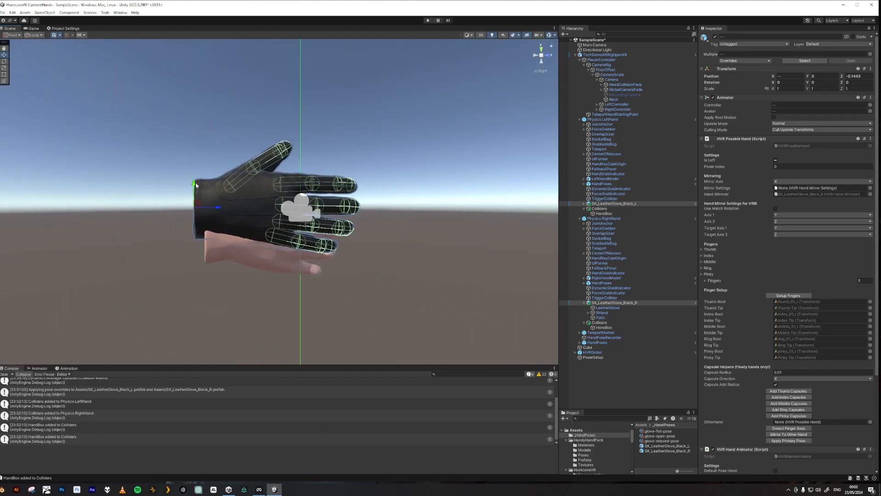
{"action": "left_click_drag", "start_coordinate": [194, 184], "coordinate": [350, 374]}
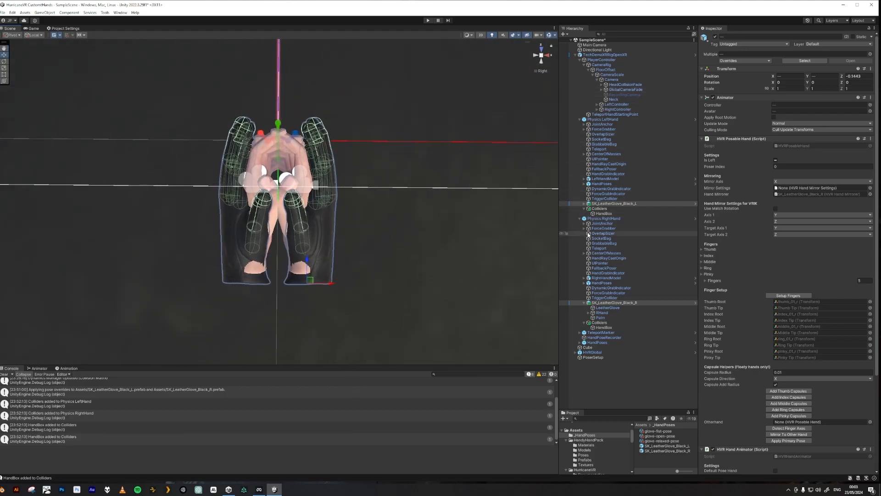
Step: Bring the gloves closer together, with position X -0.032 for the left glove and 0.032 for the right glove
{"action": "left_click", "coordinate": [605, 203]}
{"action": "left_click_drag", "start_coordinate": [273, 283], "coordinate": [278, 284]}
{"action": "left_click", "coordinate": [789, 76]}
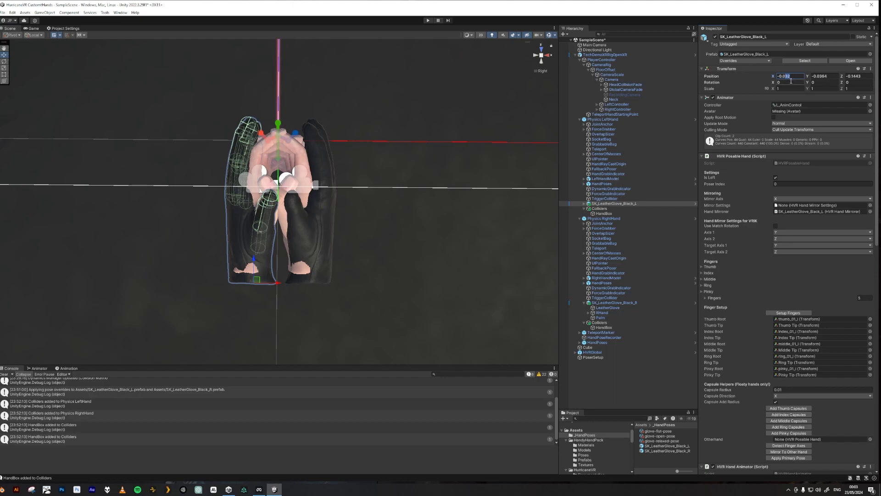
{"action": "left_click", "coordinate": [614, 302]}
{"action": "left_click", "coordinate": [789, 76]}
{"action": "type", "text": "0.032"}
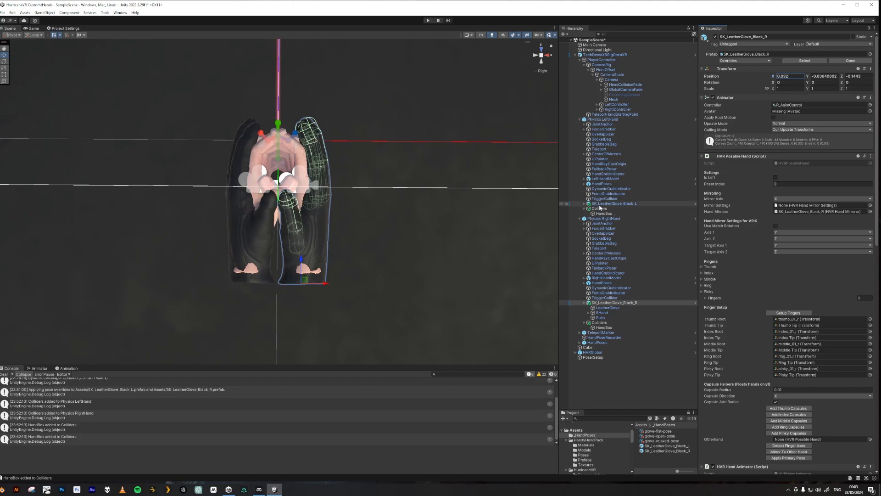
Step: Scale both leather gloves uniformly to 0.97
{"action": "left_click", "coordinate": [601, 204], "text": "ctrl"}
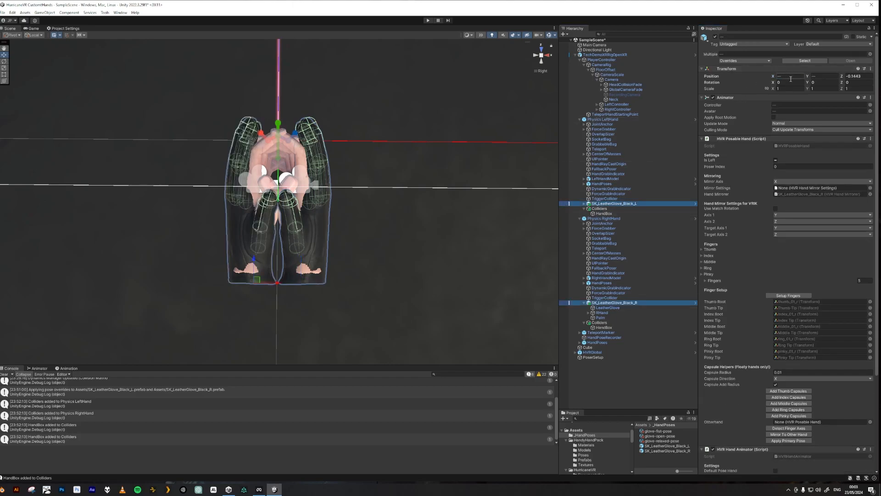
{"action": "left_click", "coordinate": [771, 90]}
{"action": "left_click", "coordinate": [774, 89]}
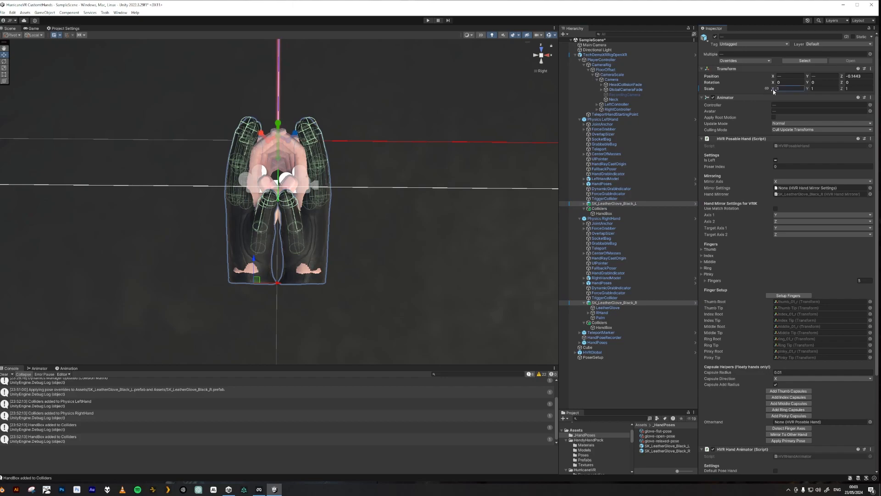
{"action": "type", "text": "0.97"}
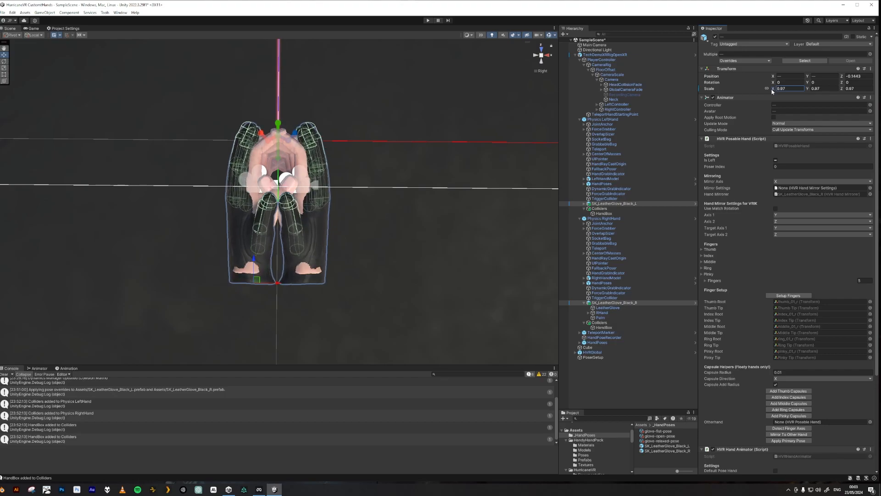
{"action": "left_click_drag", "start_coordinate": [416, 283], "coordinate": [497, 334], "text": "alt"}
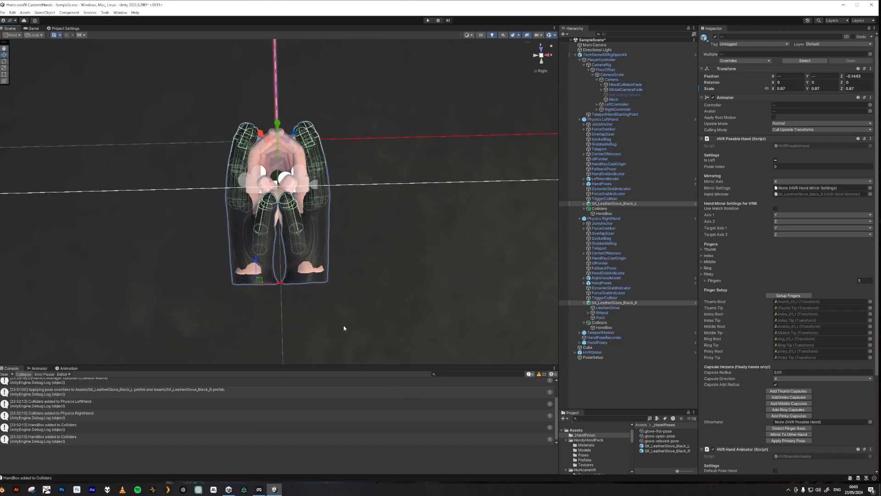
{"action": "left_click_drag", "start_coordinate": [355, 291], "coordinate": [359, 236], "text": "alt"}
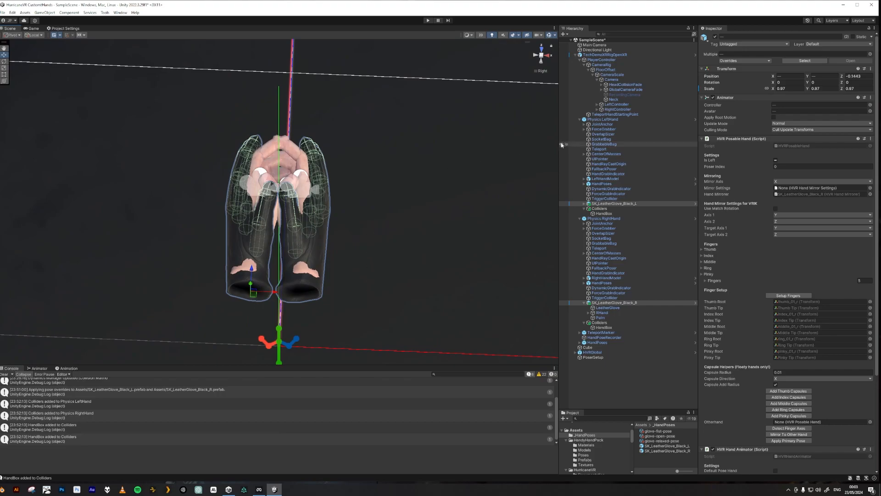
Step: Unlink the scale axes of both gloves and set their scale to X 0.95, Y 0.95 and Z 0.97
{"action": "left_click", "coordinate": [769, 89]}
{"action": "left_click", "coordinate": [784, 88]}
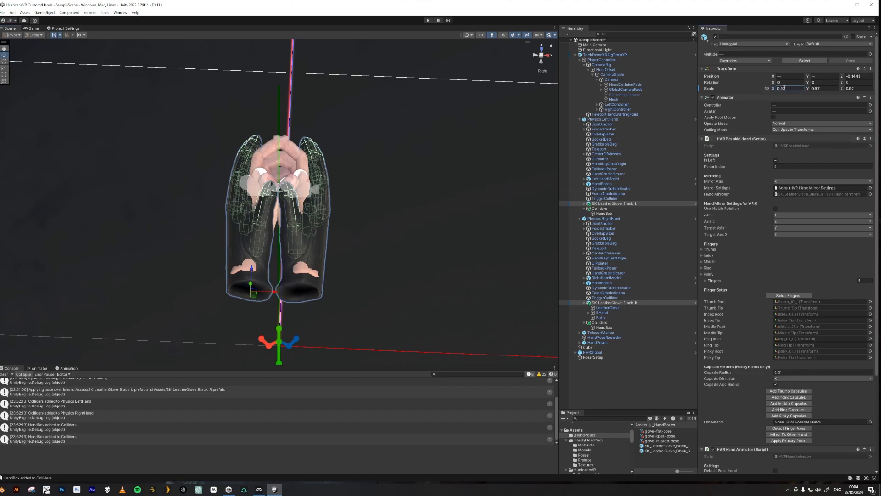
{"action": "left_click", "coordinate": [809, 90]}
{"action": "left_click_drag", "start_coordinate": [808, 89], "coordinate": [842, 91]}
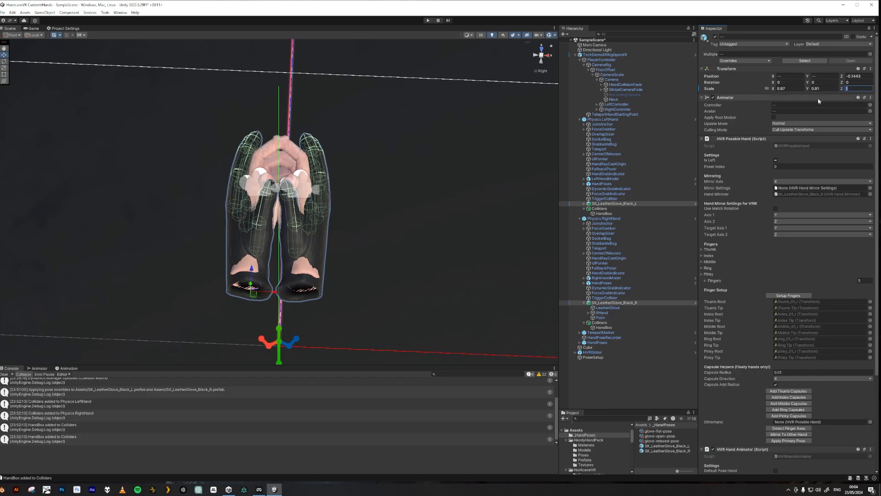
{"action": "type", "text": "0.97"}
{"action": "left_click", "coordinate": [790, 88]}
{"action": "type", "text": "0.95"}
{"action": "left_click", "coordinate": [818, 89]}
{"action": "type", "text": "0.95"}
{"action": "left_click_drag", "start_coordinate": [385, 241], "coordinate": [336, 280], "text": "alt"}
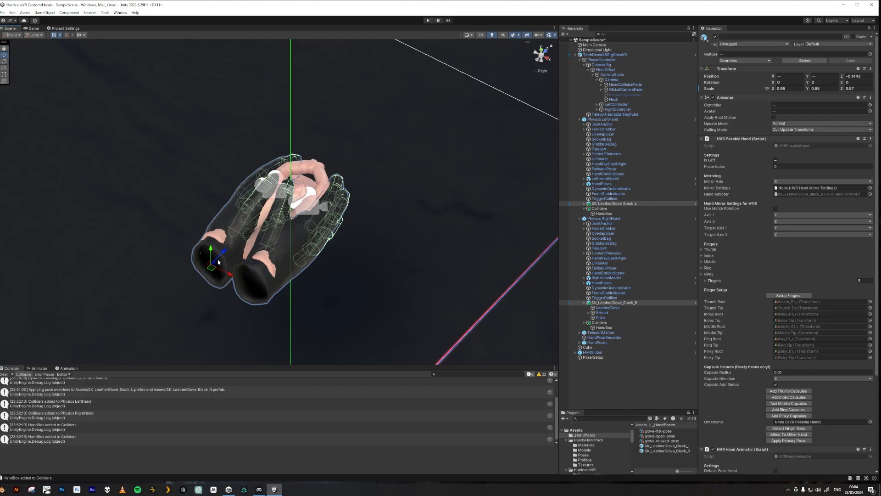
Step: Run the scene and test both gloves at position Z -0.13 and -0.16, settling on -0.155
{"action": "left_click", "coordinate": [427, 21]}
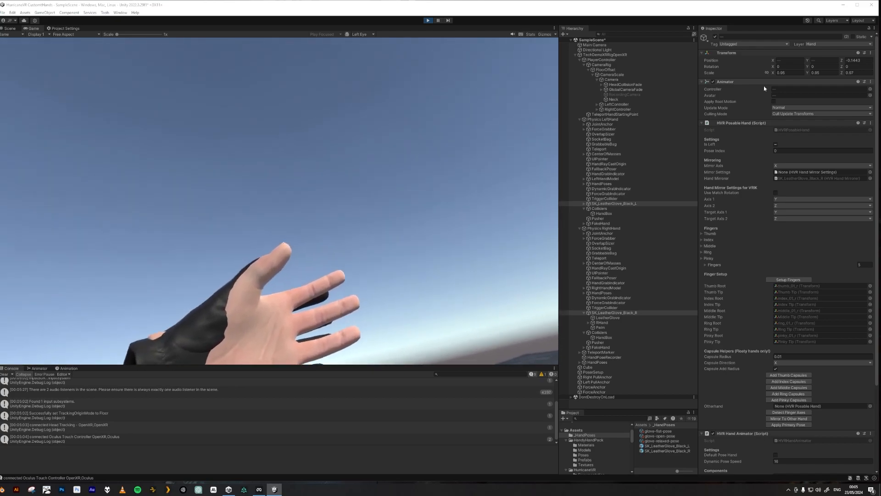
{"action": "left_click", "coordinate": [855, 61]}
{"action": "type", "text": "-0.13"}
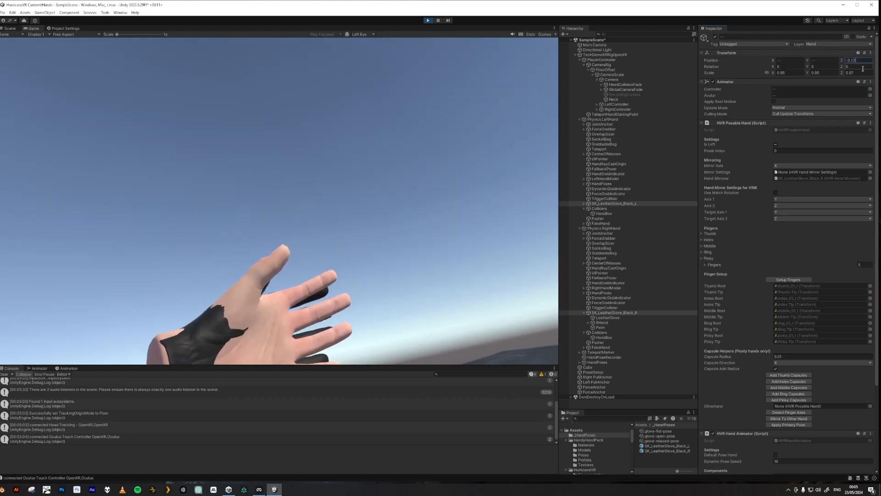
{"action": "key", "text": "BackSpace"}
{"action": "type", "text": "6"}
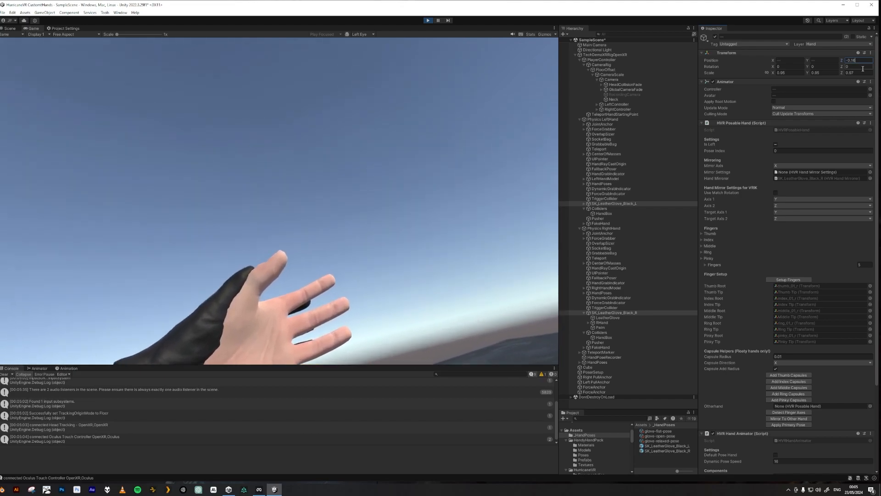
{"action": "key", "text": "BackSpace"}
{"action": "type", "text": "55"}
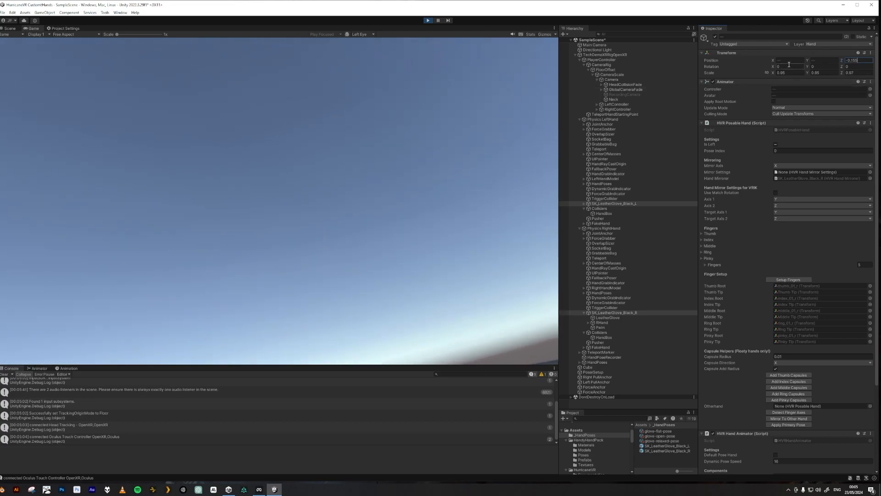
Step: Save both leather gloves' play-mode Transform values, stop the scene and save the project scene
{"action": "left_click", "coordinate": [627, 204]}
{"action": "right_click", "coordinate": [731, 55]}
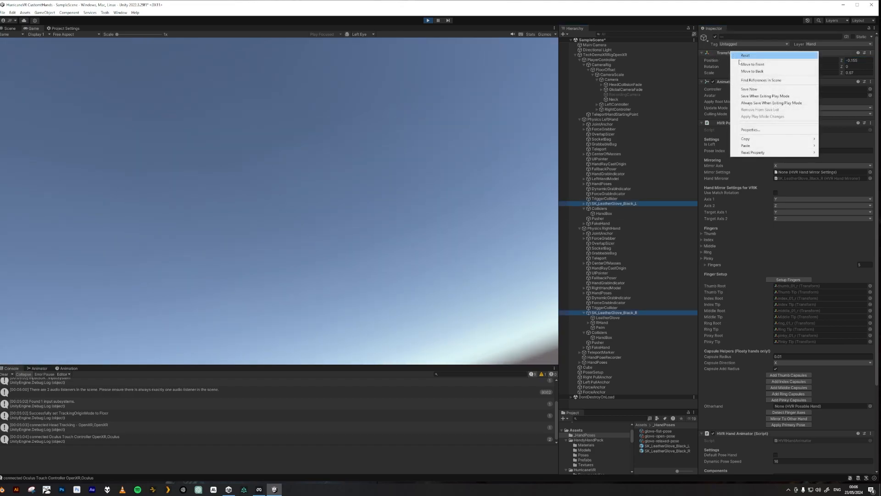
{"action": "left_click", "coordinate": [758, 90]}
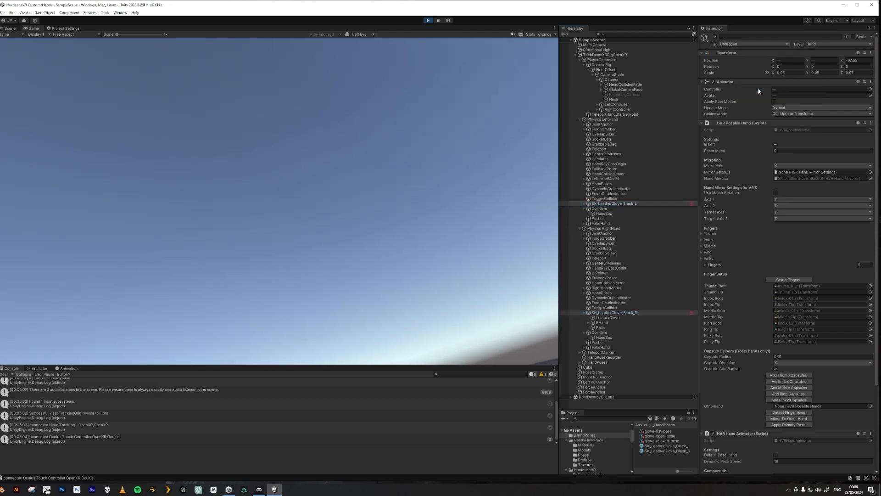
{"action": "left_click", "coordinate": [427, 21]}
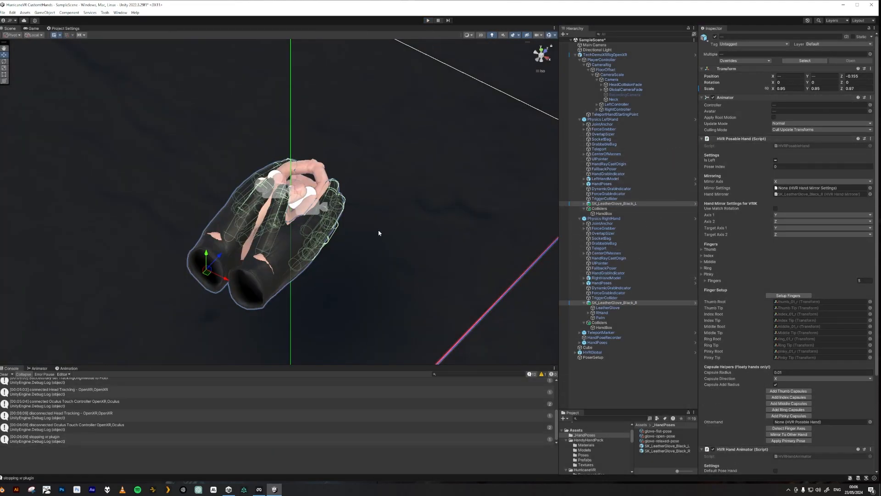
{"action": "key", "text": "ctrl+s"}
Step: Run the scene again and deactivate LeftHandModel and RightHandModel so only the gloves are shown
{"action": "left_click", "coordinate": [428, 21]}
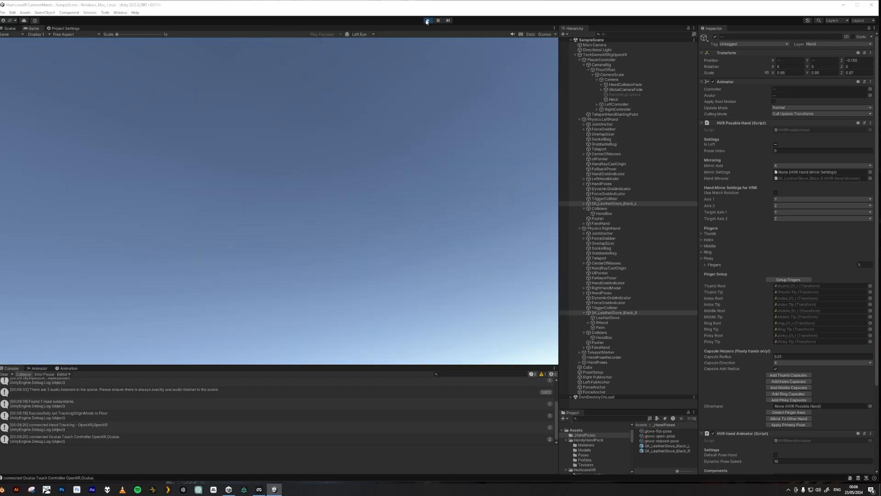
{"action": "left_click", "coordinate": [609, 179]}
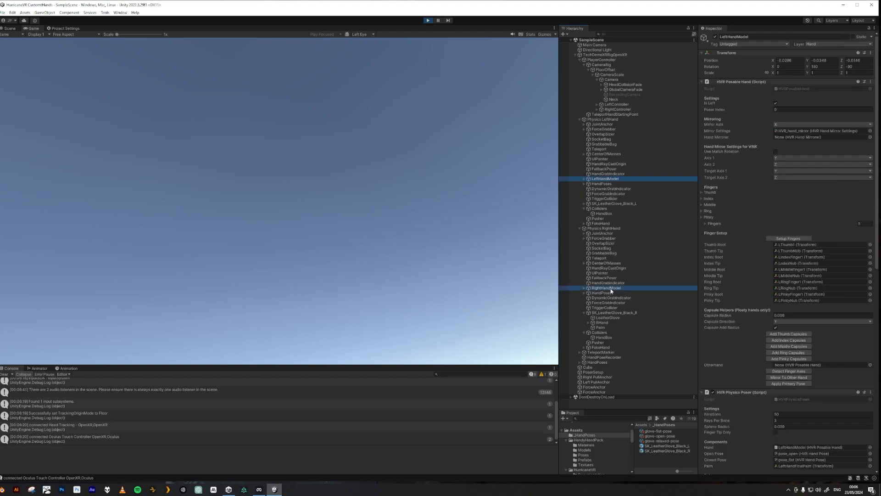
{"action": "left_click", "coordinate": [606, 288], "text": "ctrl"}
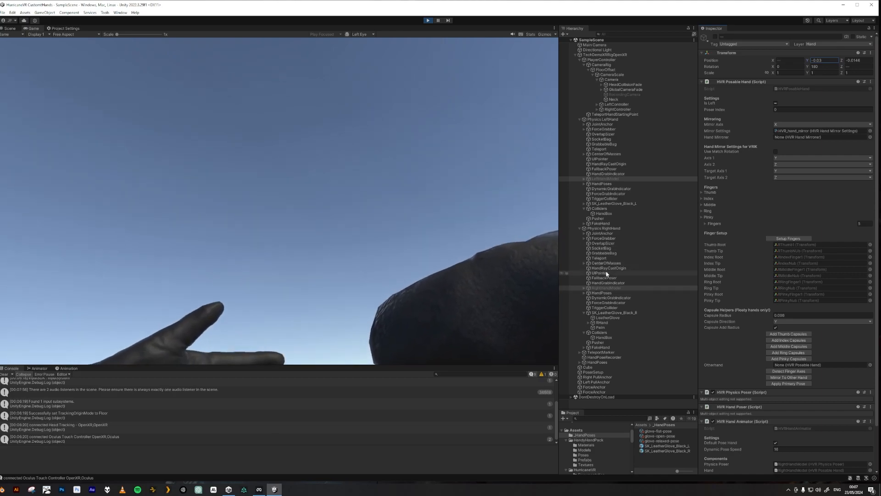
Step: Set position Y of the left and right leather gloves to -0.03 while the scene is running
{"action": "left_click", "coordinate": [605, 204]}
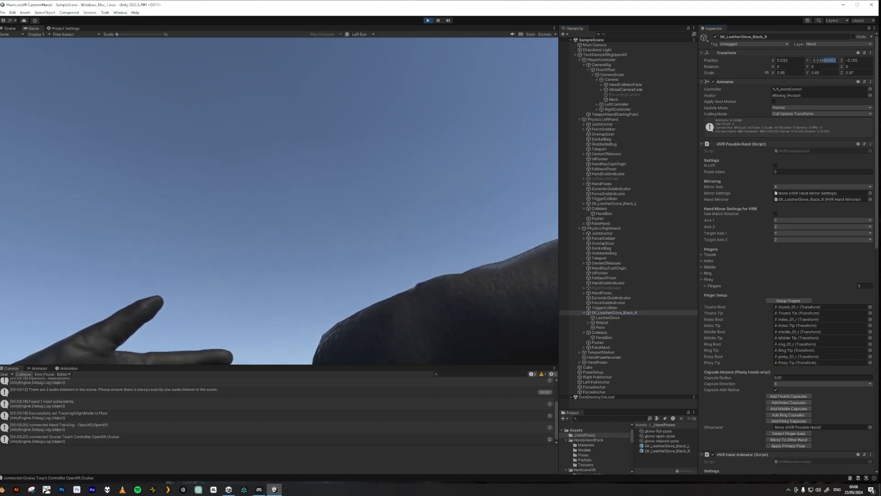
{"action": "key", "text": "BackSpace"}
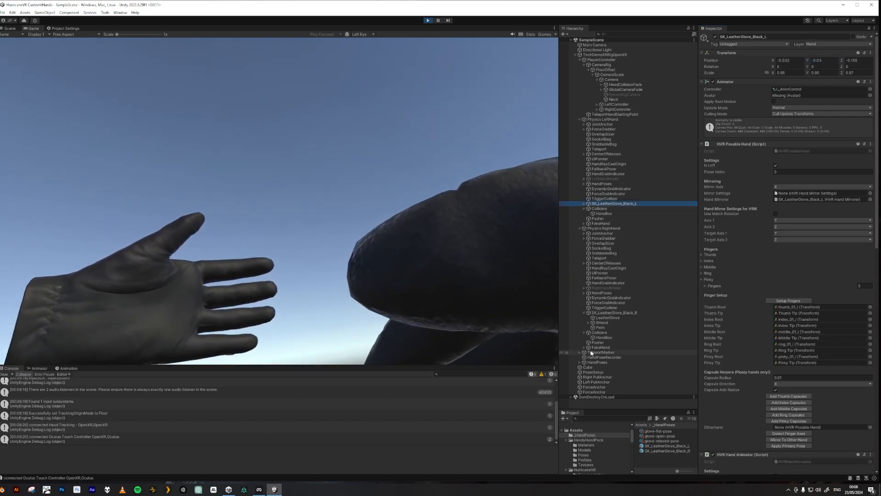
{"action": "left_click", "coordinate": [606, 313]}
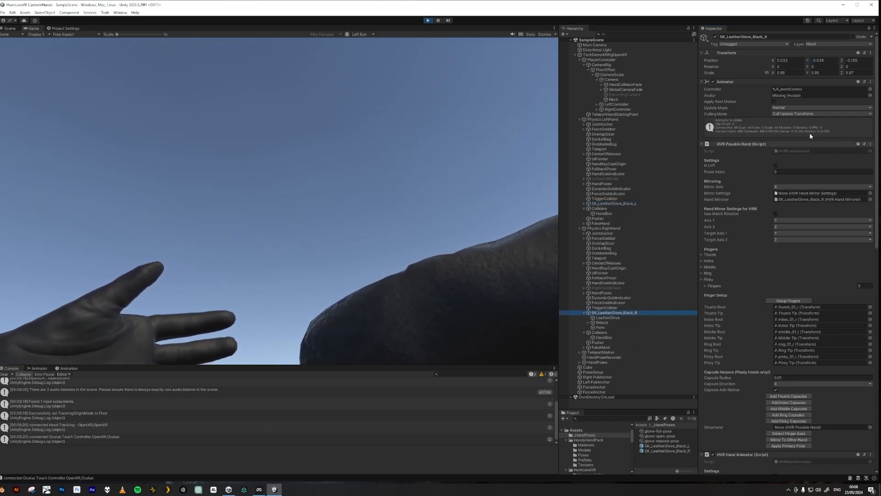
{"action": "key", "text": "BackSpace"}
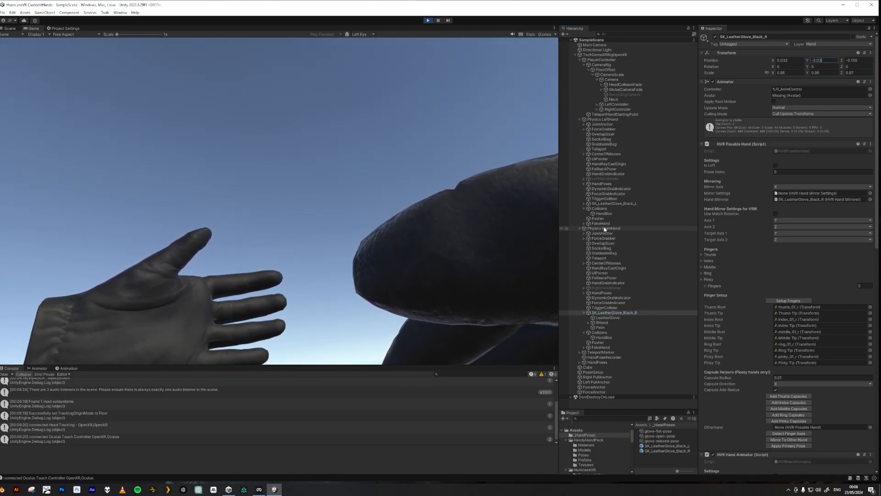
Step: Save the play-mode Transform of both leather gloves with the new height, and stop the scene
{"action": "left_click", "coordinate": [610, 203]}
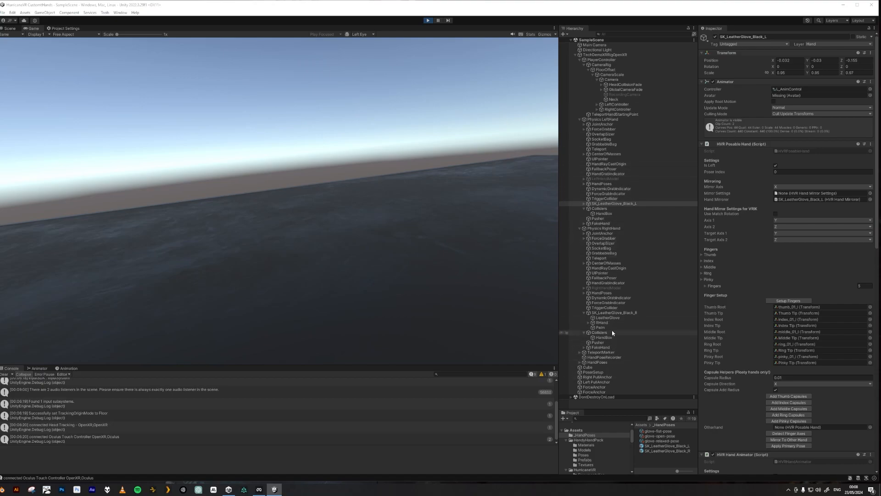
{"action": "left_click", "coordinate": [613, 312], "text": "ctrl"}
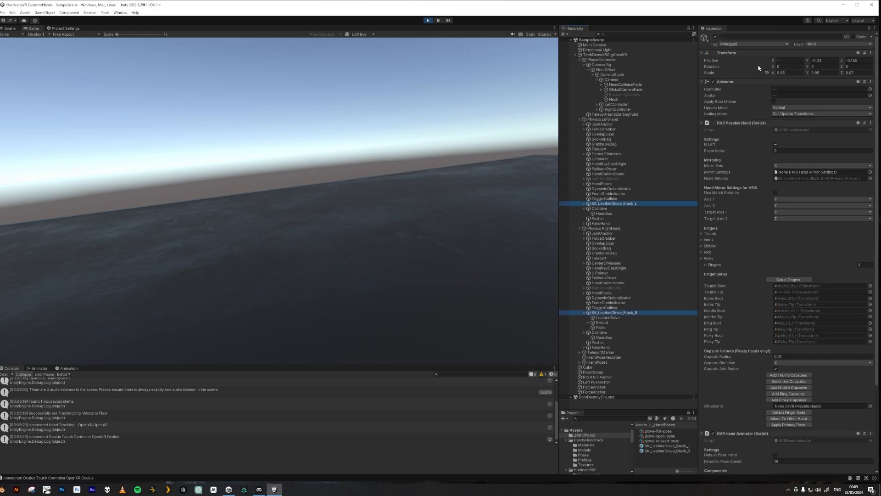
{"action": "right_click", "coordinate": [732, 53]}
{"action": "left_click", "coordinate": [766, 90]}
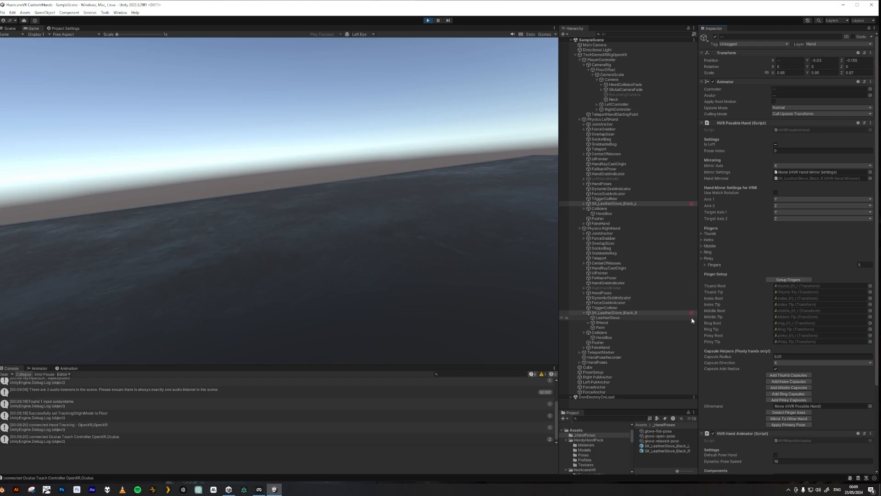
{"action": "left_click", "coordinate": [428, 20]}
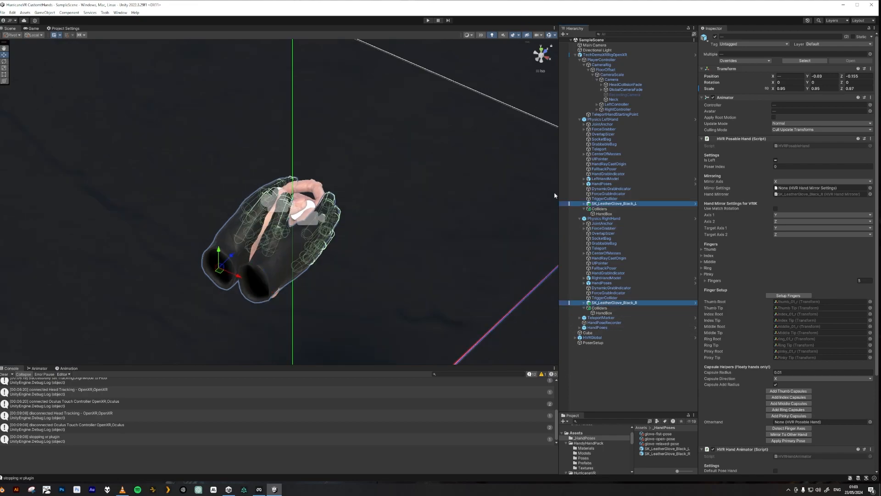
Step: Delete the original LeftHandModel and RightHandModel from the rig's physics hands
{"action": "left_click", "coordinate": [600, 179]}
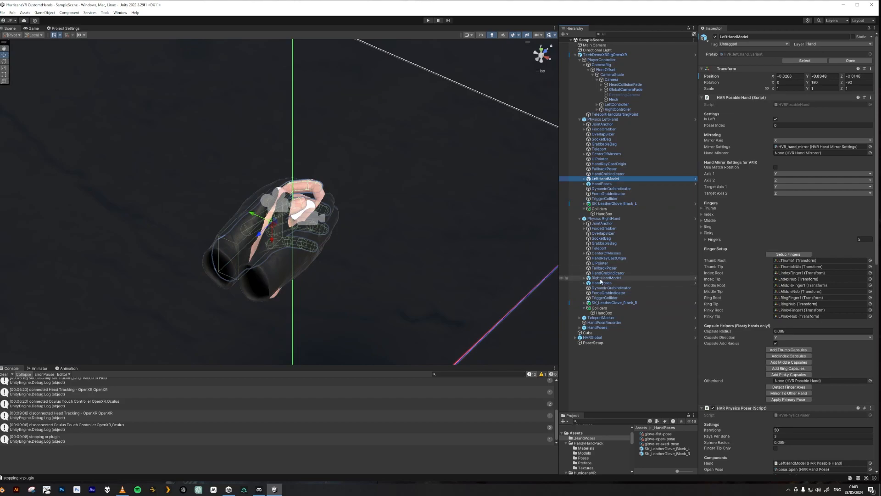
{"action": "left_click", "coordinate": [605, 278], "text": "ctrl"}
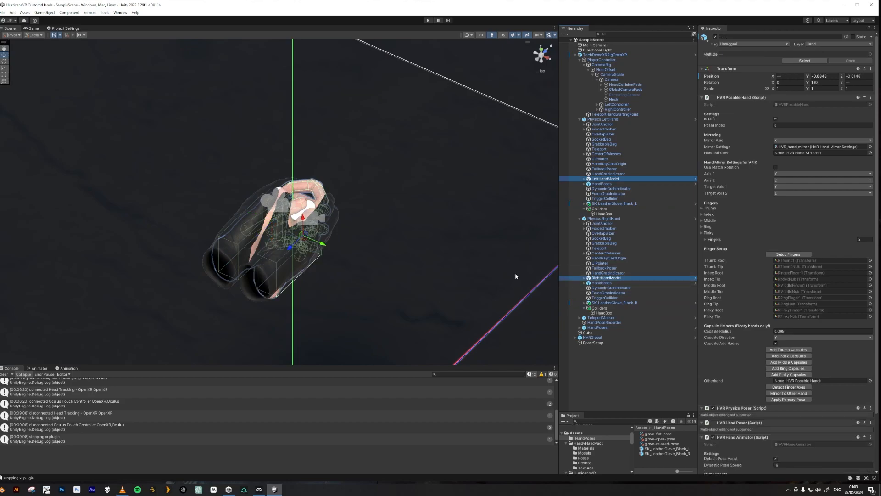
{"action": "key", "text": "Delete"}
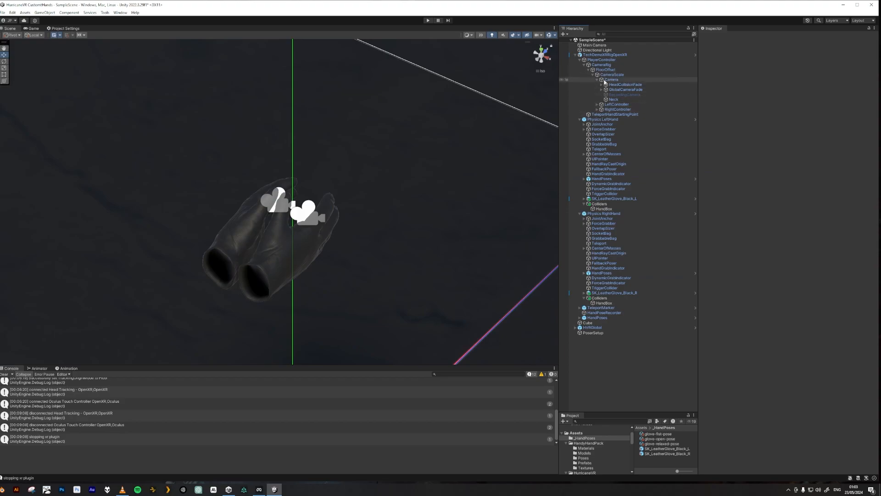
Step: Set the PlayerController's Rotation Type to Snap and disable Can Crouch in its HVR Player Controller settings
{"action": "left_click", "coordinate": [604, 60]}
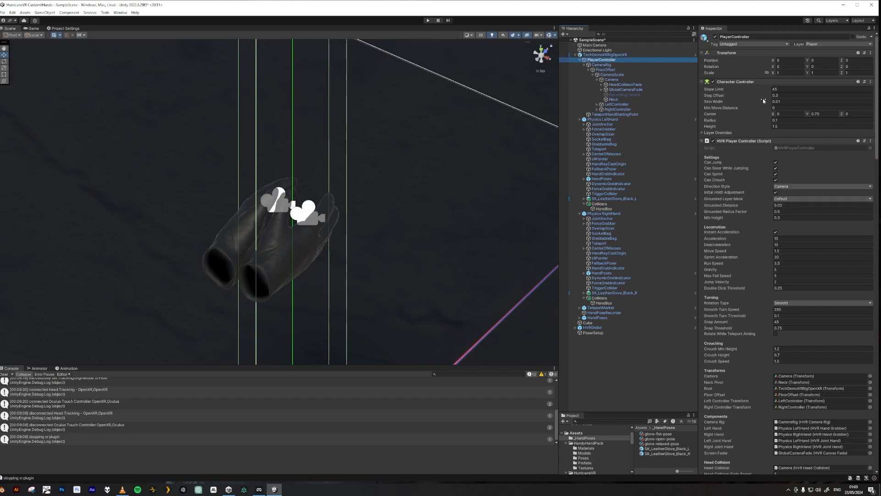
{"action": "left_click", "coordinate": [786, 303]}
{"action": "left_click", "coordinate": [788, 316]}
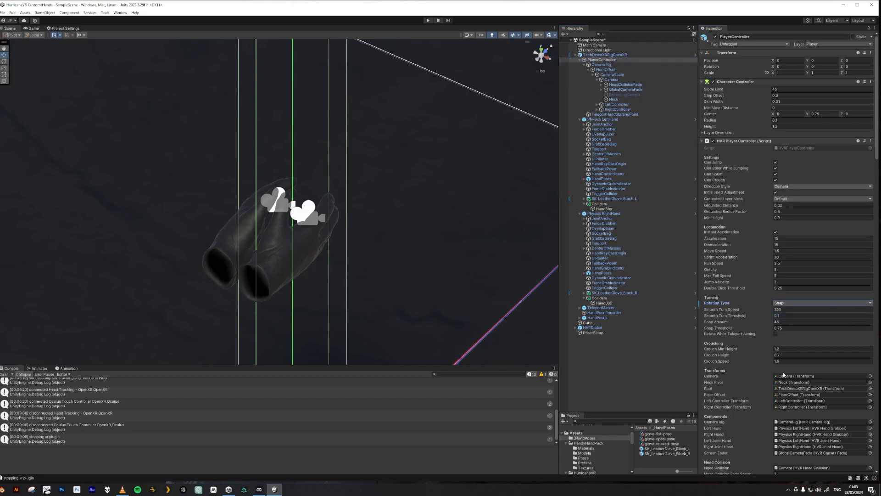
{"action": "left_click", "coordinate": [776, 180]}
{"action": "scroll", "coordinate": [744, 345], "scroll_direction": "down", "scroll_amount": 5}
{"action": "scroll", "coordinate": [744, 345], "scroll_direction": "down", "scroll_amount": 2}
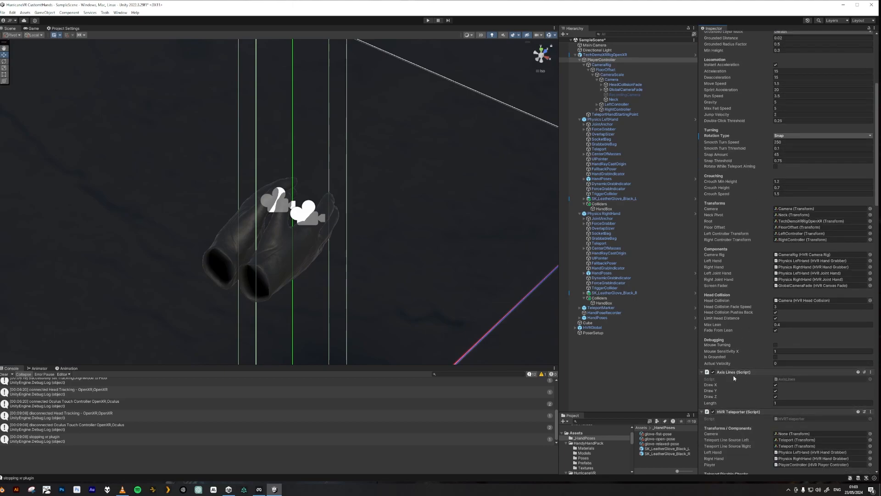
{"action": "scroll", "coordinate": [741, 445], "scroll_direction": "up", "scroll_amount": 5}
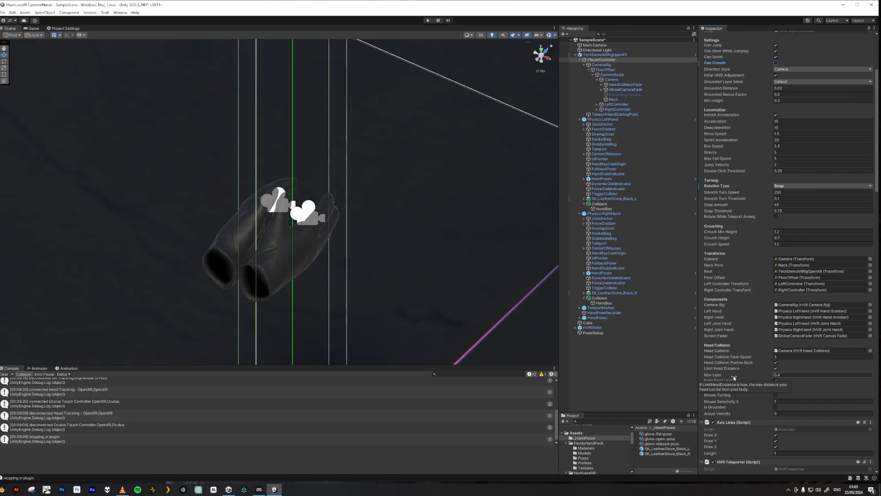
Step: Collapse the PlayerController hierarchy and rename the TechDemoXRRigOpenXR rig to GlovedHands_XRRigOpenXR
{"action": "left_click", "coordinate": [581, 60]}
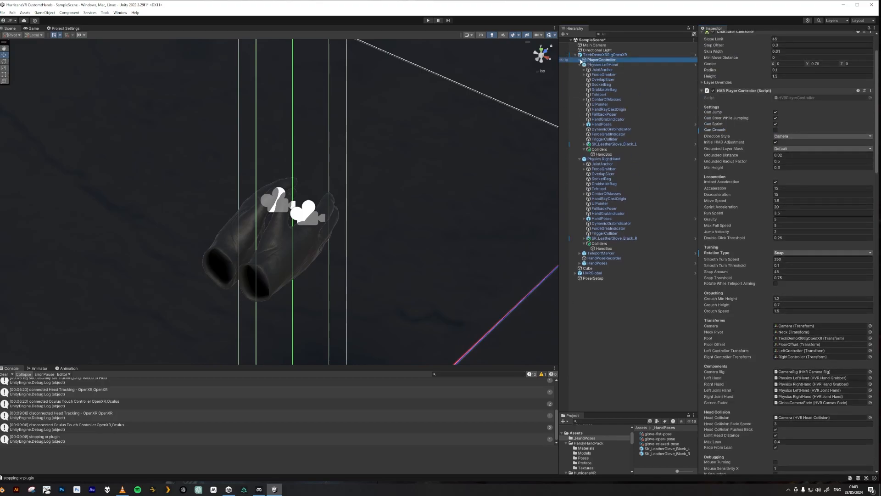
{"action": "left_click", "coordinate": [605, 56]}
{"action": "left_click", "coordinate": [605, 55]}
{"action": "left_click_drag", "start_coordinate": [602, 55], "coordinate": [576, 56]}
{"action": "type", "text": "C"}
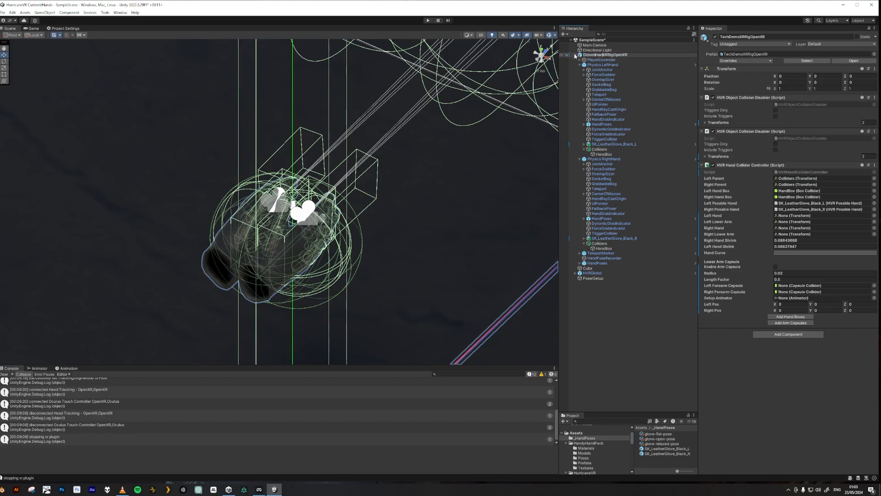
{"action": "left_click", "coordinate": [640, 360]}
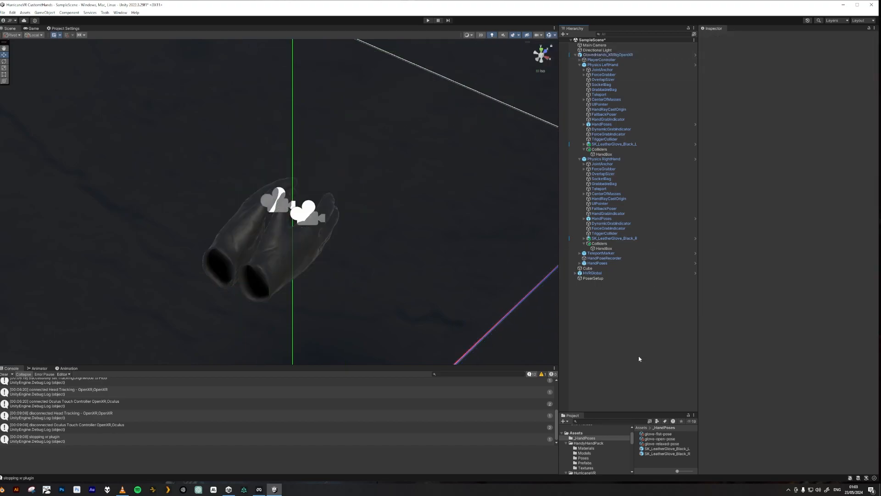
Step: Create a prefab variant of the GlovedHands_XRRigOpenXR rig in the _HandPoses folder and reselect the rig in the scene
{"action": "left_click", "coordinate": [599, 56]}
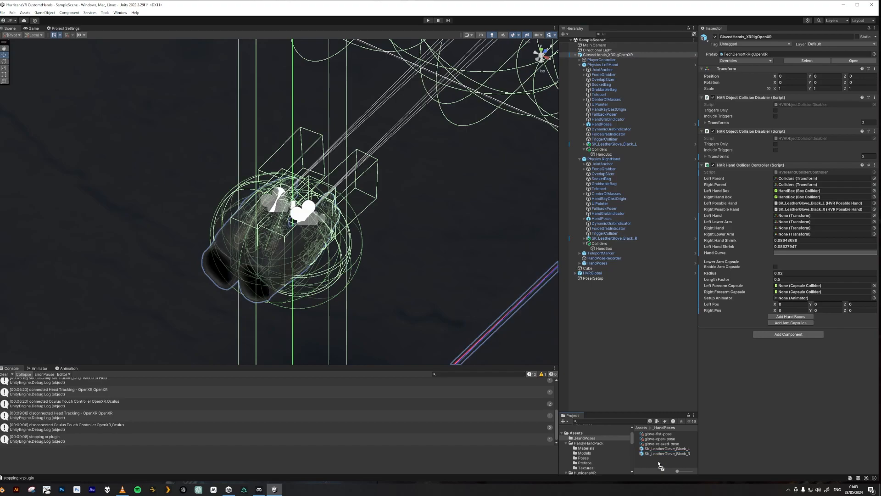
{"action": "left_click_drag", "start_coordinate": [659, 462], "coordinate": [659, 463]}
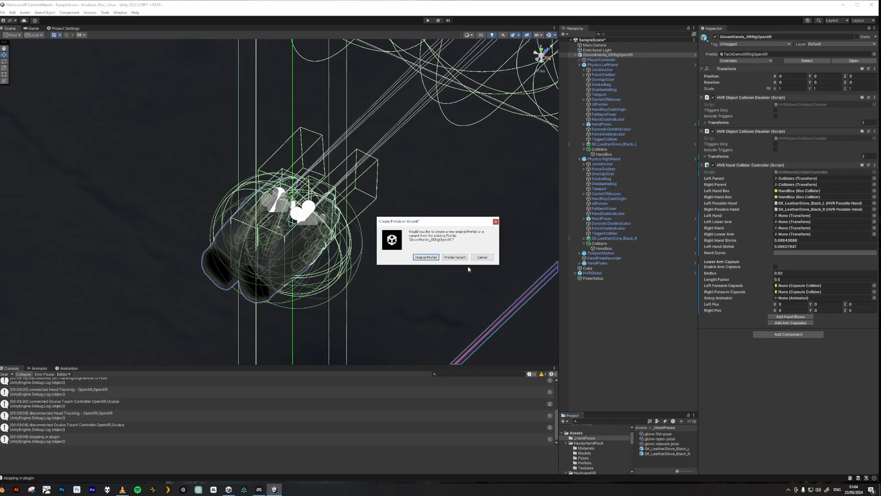
{"action": "left_click", "coordinate": [455, 257]}
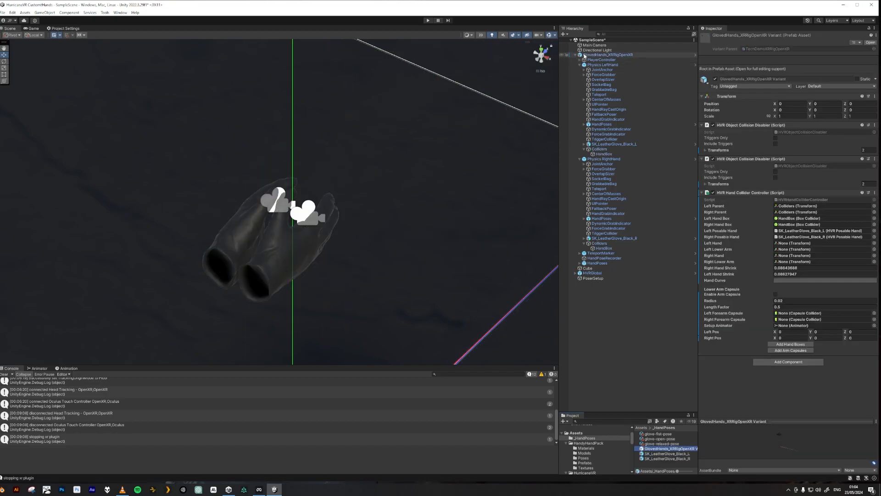
{"action": "left_click", "coordinate": [587, 55]}
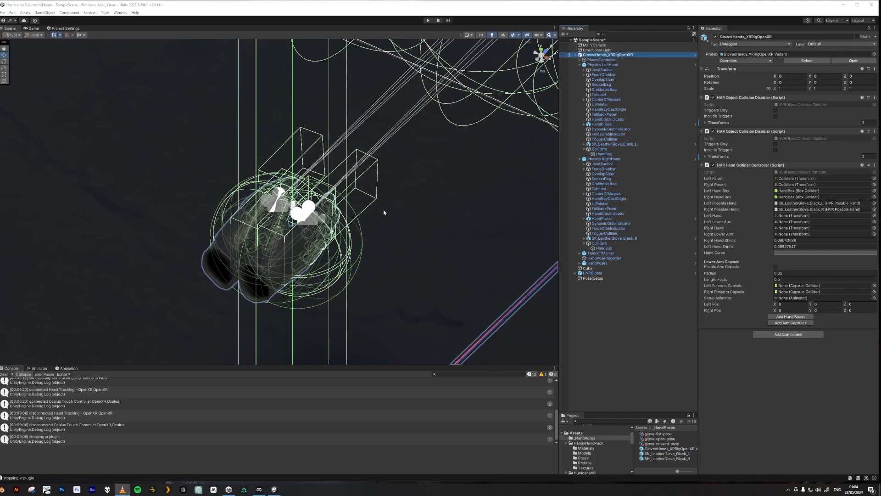
Step: Move the left and right HandBox colliders together backwards from in front of the fingers onto the gloves
{"action": "left_click_drag", "start_coordinate": [409, 204], "coordinate": [322, 220], "text": "alt"}
{"action": "middle_click_drag", "start_coordinate": [401, 180], "coordinate": [283, 169]}
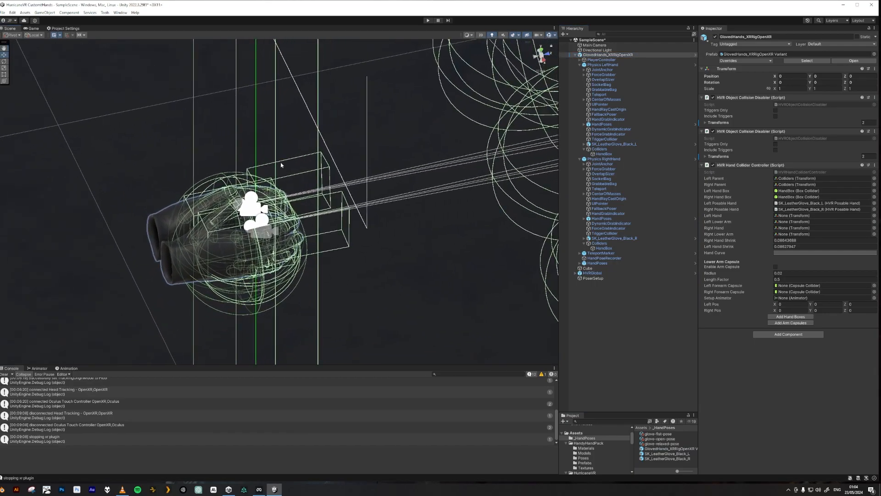
{"action": "left_click", "coordinate": [604, 154]}
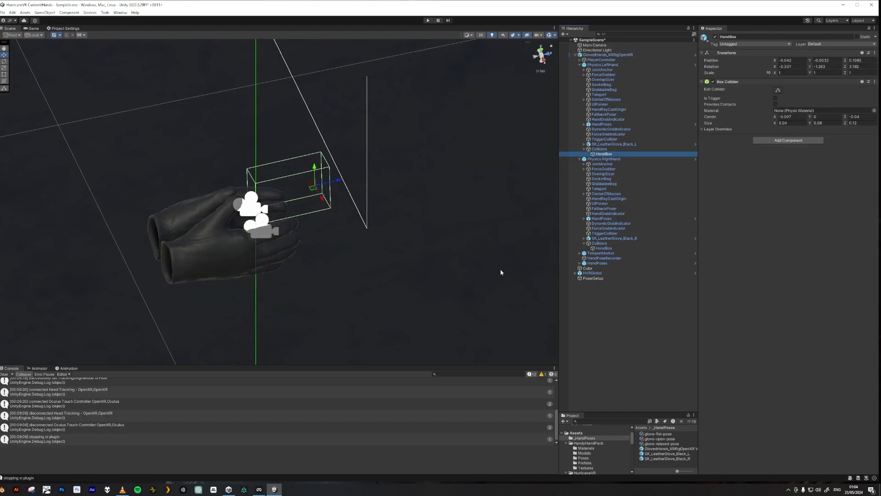
{"action": "left_click", "coordinate": [604, 248], "text": "ctrl"}
{"action": "right_click_drag", "start_coordinate": [432, 322], "coordinate": [456, 252]}
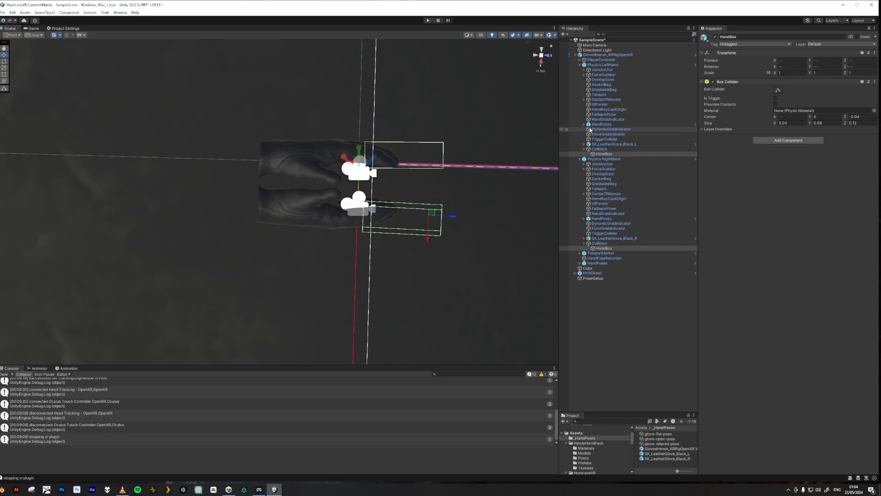
{"action": "left_click_drag", "start_coordinate": [452, 216], "coordinate": [362, 226]}
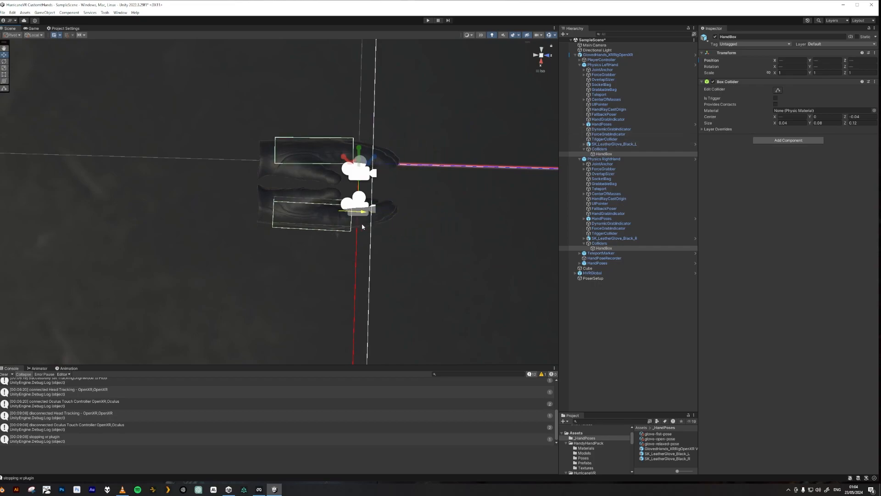
Step: Switch to global handles and adjust the HandBox colliders to line up with the gloves in the front and top views
{"action": "left_click", "coordinate": [547, 55]}
{"action": "key", "text": "x"}
{"action": "left_click_drag", "start_coordinate": [269, 245], "coordinate": [270, 263]}
{"action": "left_click", "coordinate": [601, 251]}
{"action": "left_click", "coordinate": [604, 153]}
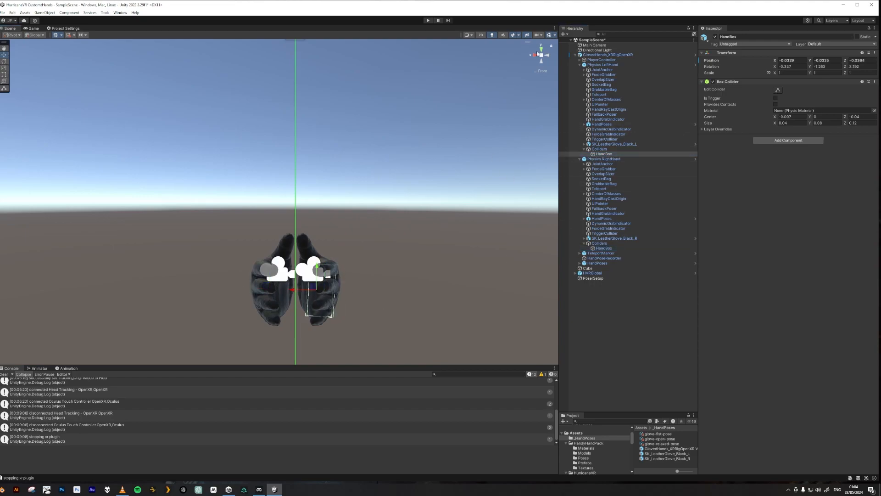
{"action": "left_click", "coordinate": [541, 49]}
{"action": "left_click_drag", "start_coordinate": [263, 146], "coordinate": [237, 134]}
{"action": "left_click", "coordinate": [603, 248]}
{"action": "left_click", "coordinate": [604, 154], "text": "ctrl"}
{"action": "right_click_drag", "start_coordinate": [320, 212], "coordinate": [275, 131]}
Step: Apply all overrides of the GlovedHands_XRRigOpenXR rig to its prefab variant
{"action": "double_click", "coordinate": [607, 55]}
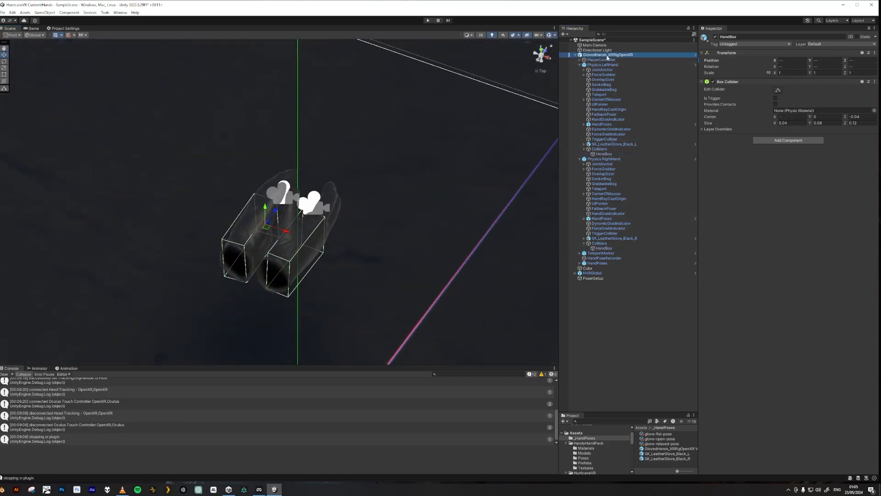
{"action": "left_click", "coordinate": [745, 61]}
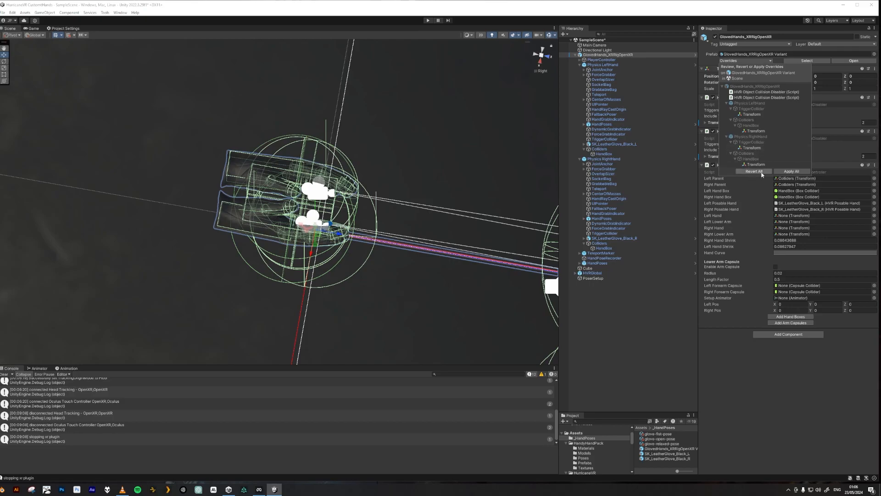
{"action": "left_click", "coordinate": [791, 172]}
{"action": "right_click_drag", "start_coordinate": [431, 257], "coordinate": [482, 180]}
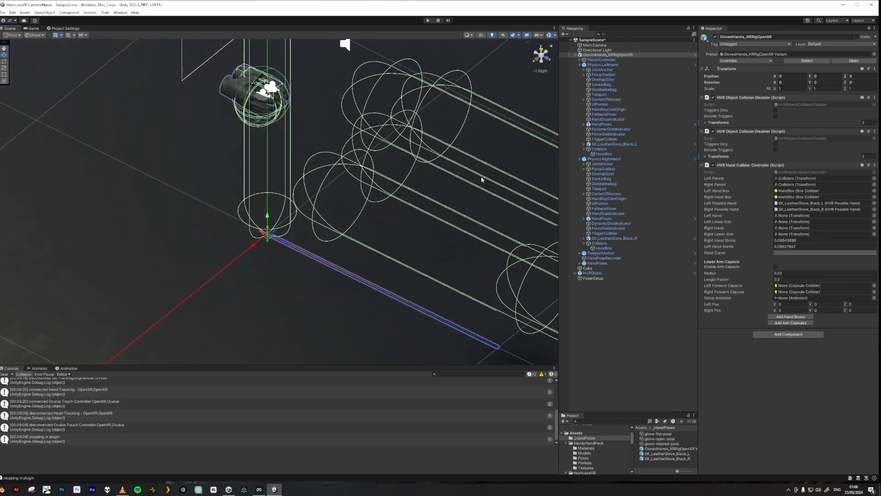
{"action": "right_click_drag", "start_coordinate": [279, 159], "coordinate": [366, 304]}
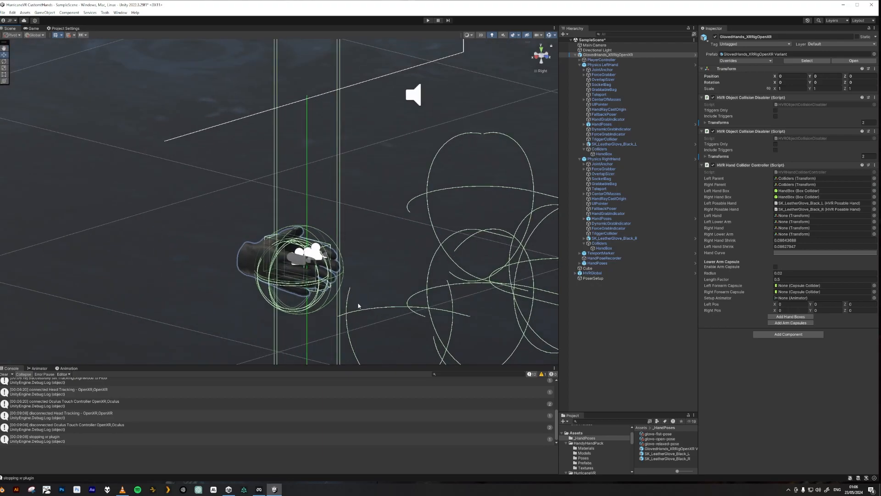
{"action": "scroll", "coordinate": [358, 305], "scroll_direction": "up", "scroll_amount": 2}
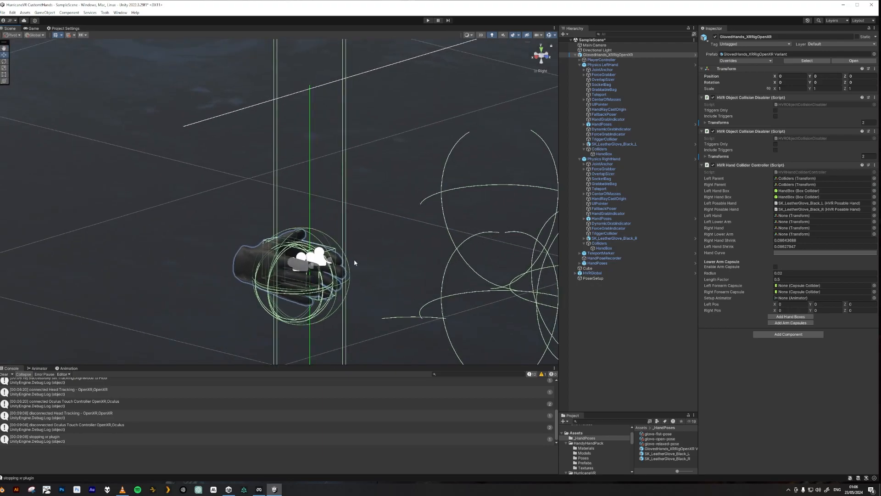